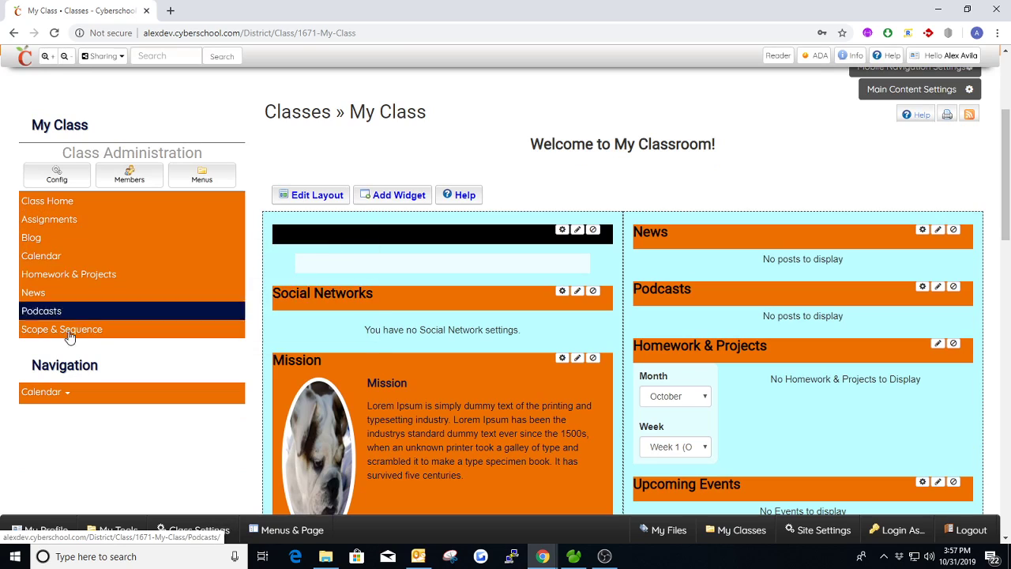
Step: Open the class navigation editor to view the current navigation and available modules, and close it without saving
{"action": "mouse_move", "coordinate": [89, 293]}
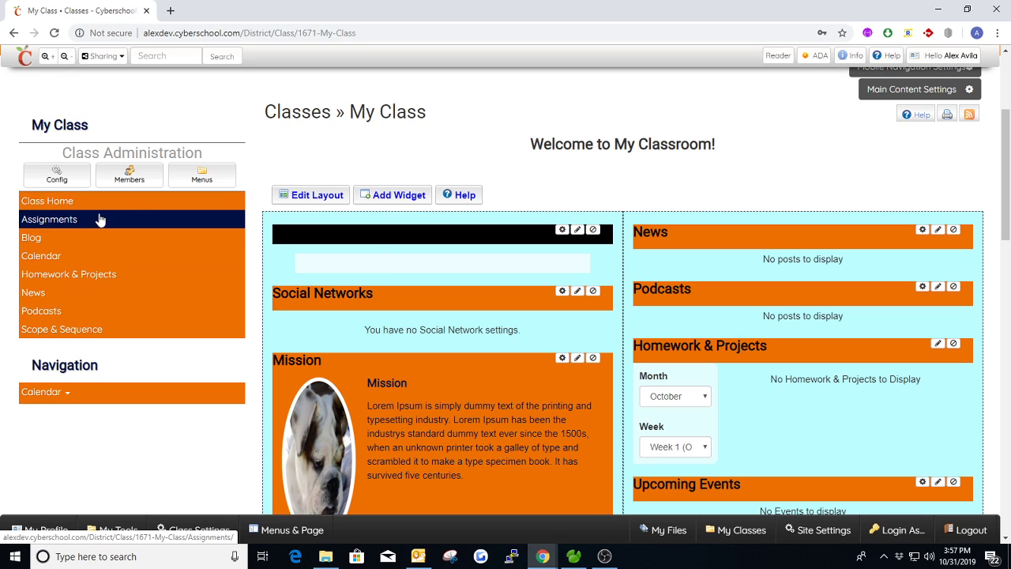
{"action": "scroll", "coordinate": [257, 233], "scroll_direction": "down", "scroll_amount": 1}
{"action": "scroll", "coordinate": [258, 233], "scroll_direction": "up", "scroll_amount": 1}
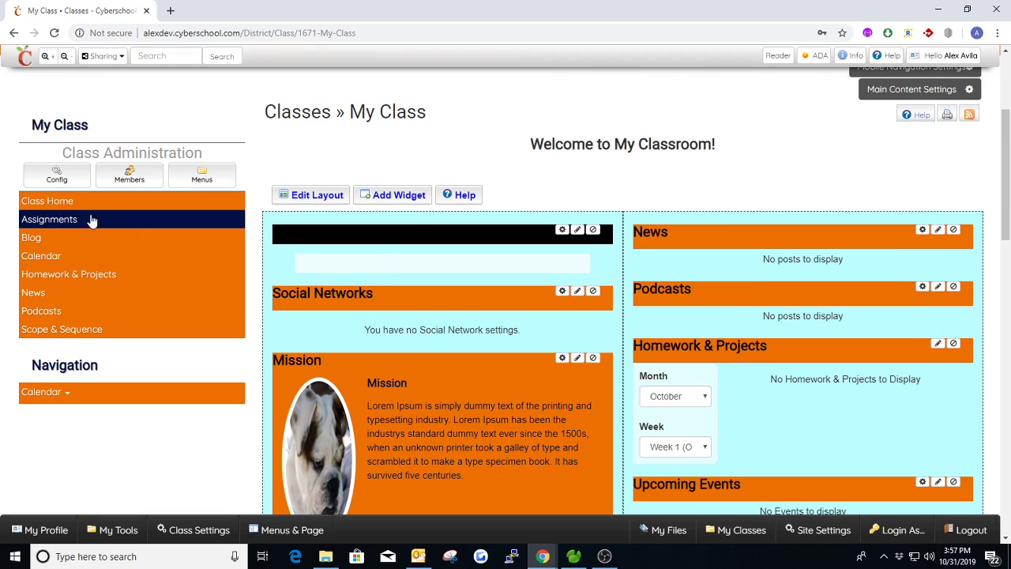
{"action": "mouse_move", "coordinate": [94, 248]}
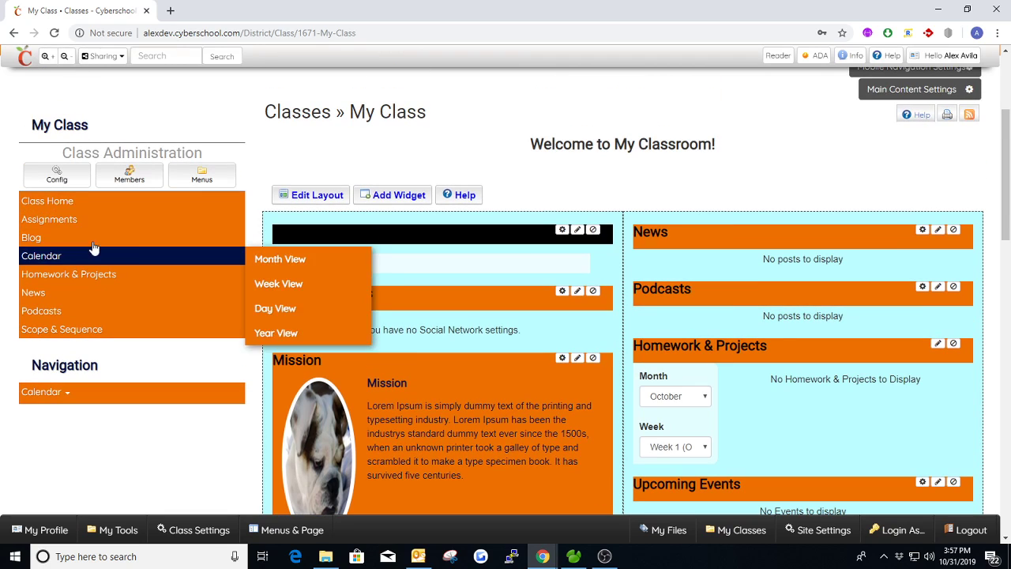
{"action": "left_click", "coordinate": [203, 175]}
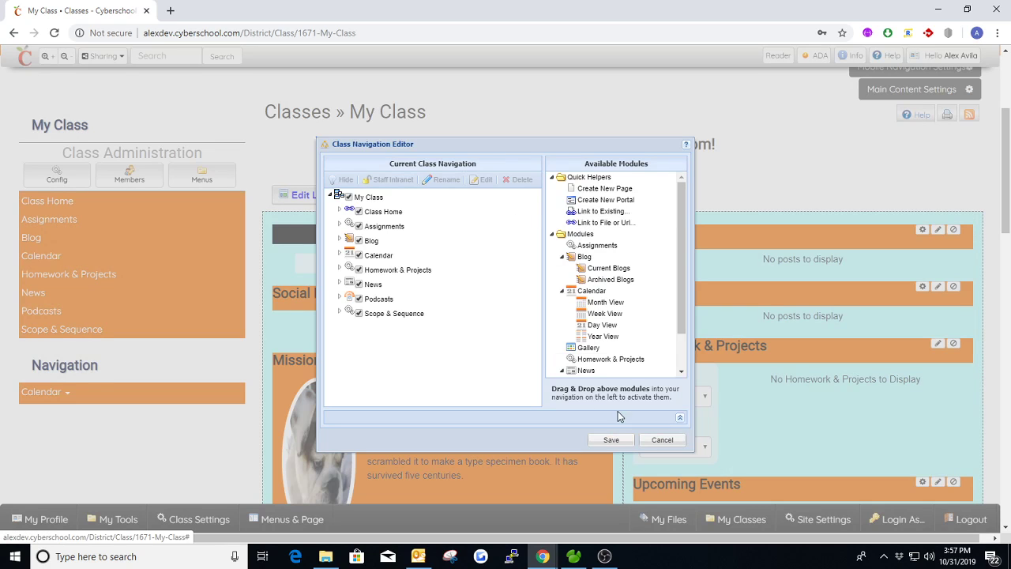
{"action": "left_click", "coordinate": [651, 439]}
{"action": "left_click", "coordinate": [476, 318]}
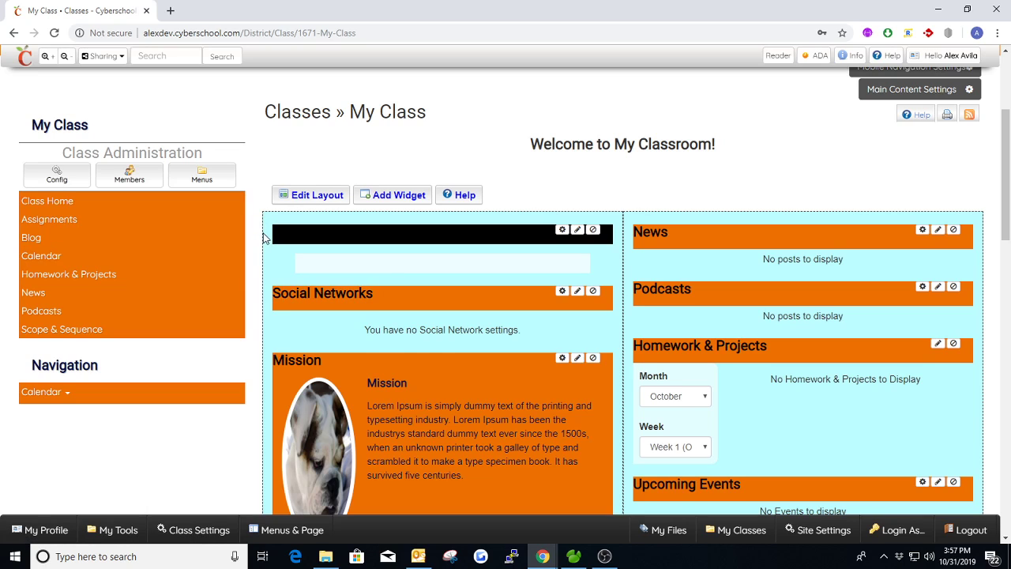
Step: Examine the class home page's widgets in both columns, from News and Social Networks down to Blog Posts, Countdown and Accomplishments
{"action": "scroll", "coordinate": [474, 225], "scroll_direction": "down", "scroll_amount": 1}
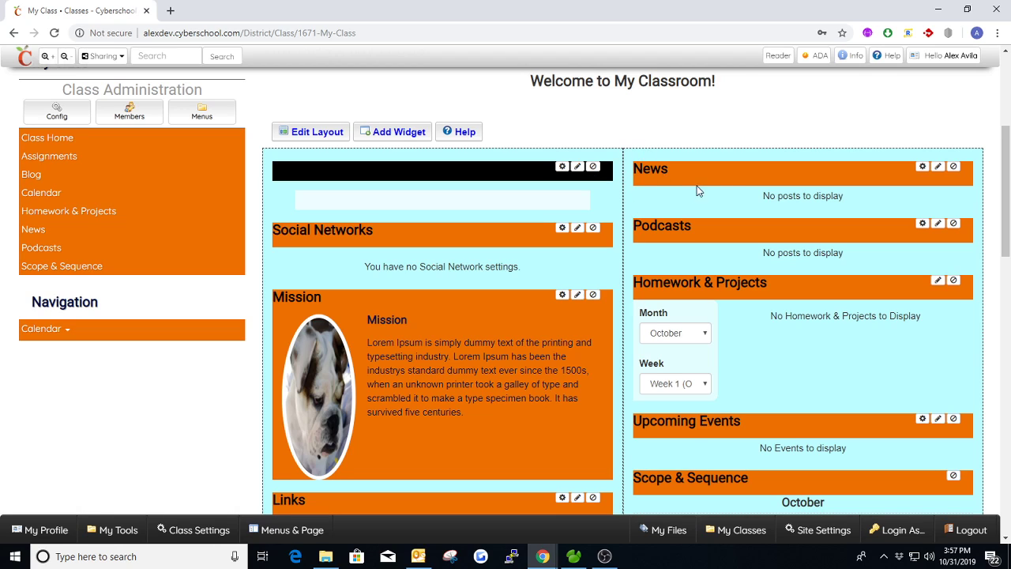
{"action": "scroll", "coordinate": [822, 193], "scroll_direction": "down", "scroll_amount": 3}
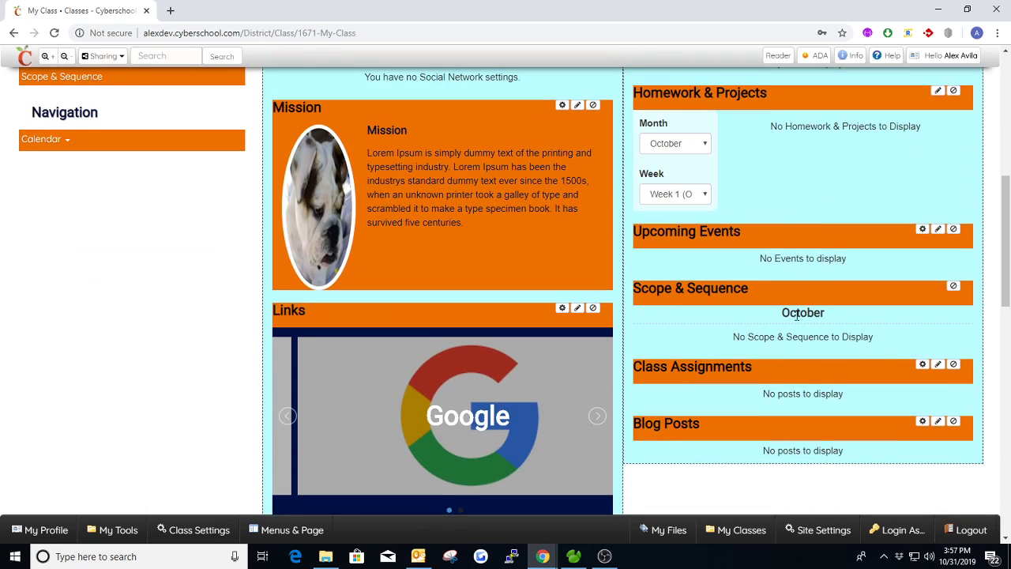
{"action": "scroll", "coordinate": [787, 418], "scroll_direction": "up", "scroll_amount": 1}
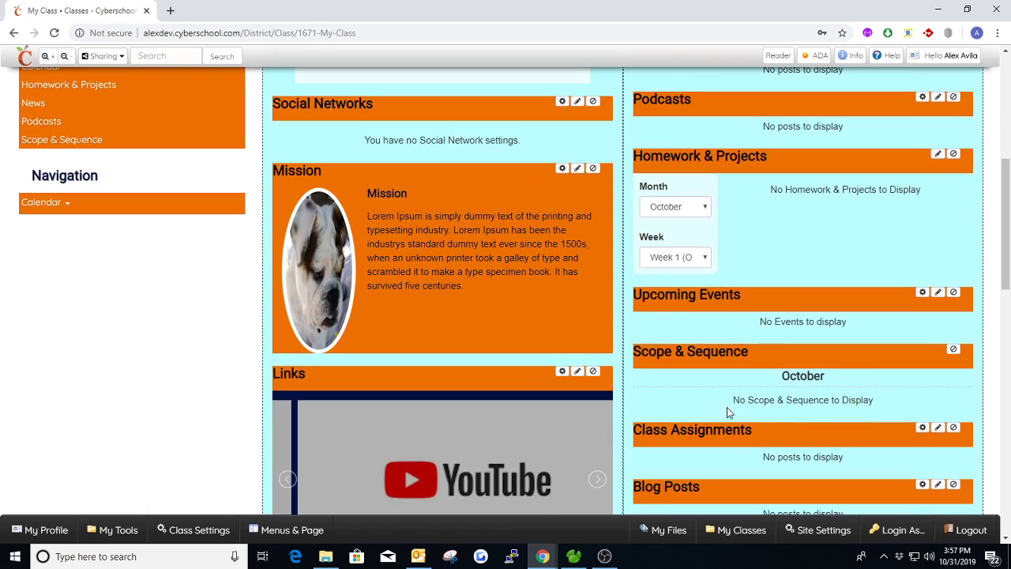
{"action": "scroll", "coordinate": [870, 401], "scroll_direction": "down", "scroll_amount": 1}
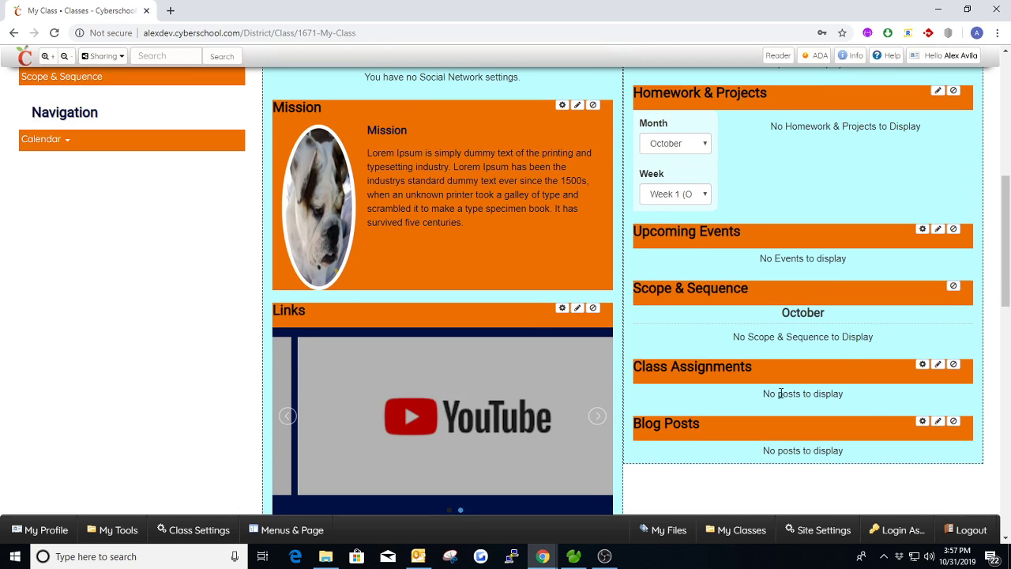
{"action": "scroll", "coordinate": [856, 390], "scroll_direction": "up", "scroll_amount": 3}
{"action": "left_click_drag", "start_coordinate": [778, 316], "coordinate": [910, 316]}
{"action": "left_click", "coordinate": [816, 132]}
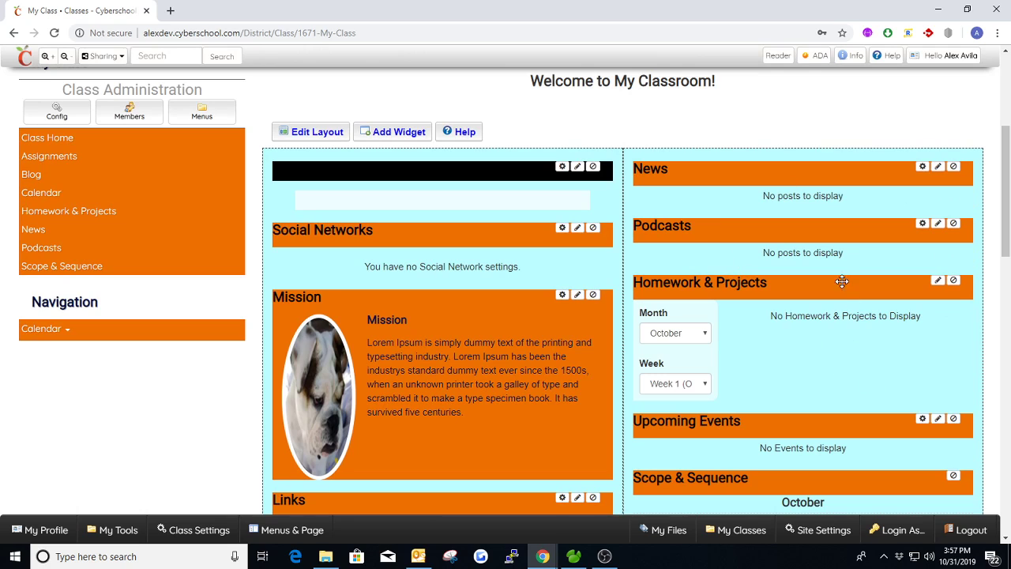
{"action": "scroll", "coordinate": [842, 282], "scroll_direction": "down", "scroll_amount": 2}
{"action": "scroll", "coordinate": [822, 284], "scroll_direction": "up", "scroll_amount": 2}
{"action": "scroll", "coordinate": [516, 246], "scroll_direction": "down", "scroll_amount": 3}
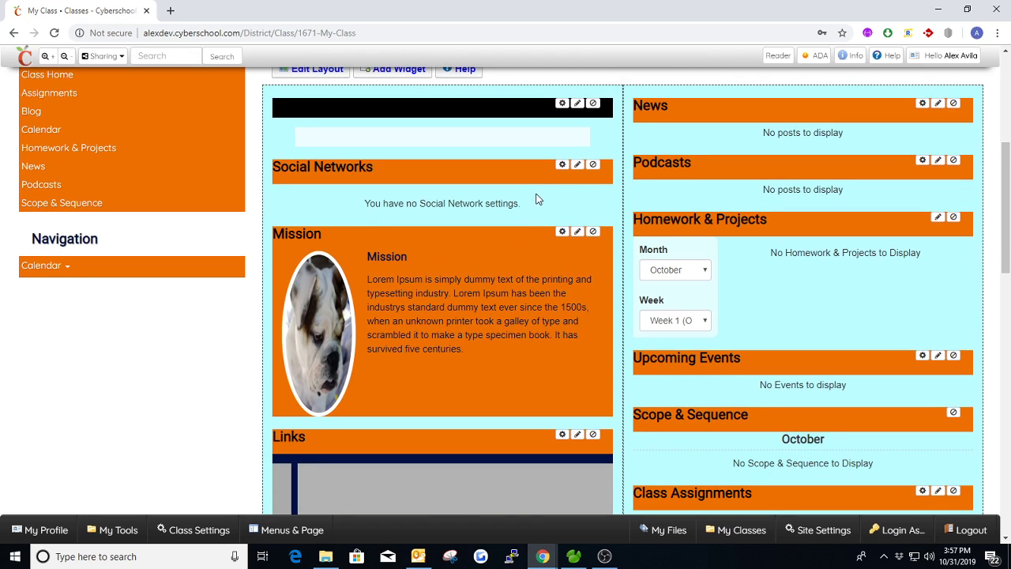
{"action": "scroll", "coordinate": [521, 269], "scroll_direction": "down", "scroll_amount": 4}
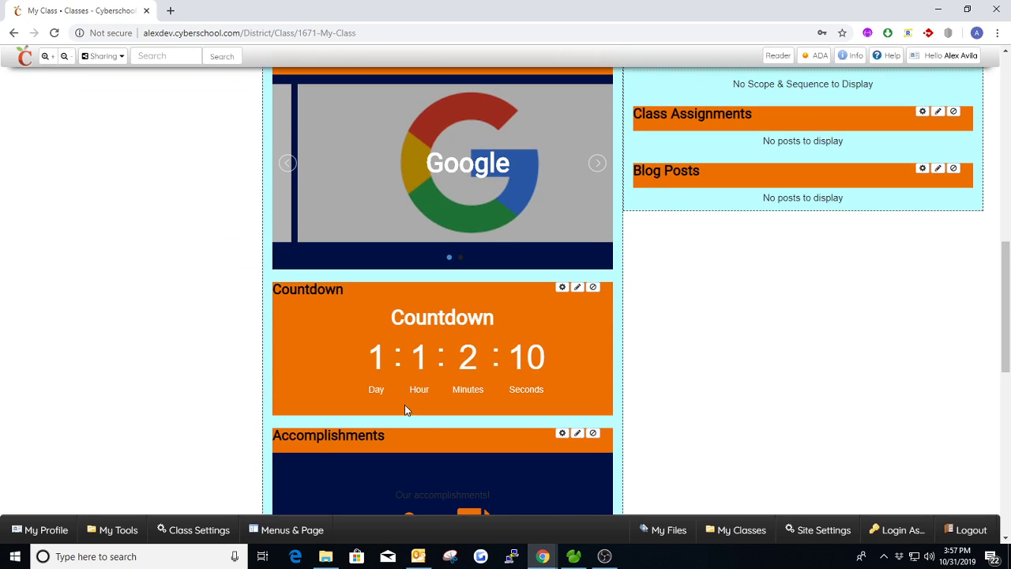
{"action": "scroll", "coordinate": [473, 362], "scroll_direction": "down", "scroll_amount": 2}
{"action": "scroll", "coordinate": [484, 369], "scroll_direction": "up", "scroll_amount": 8}
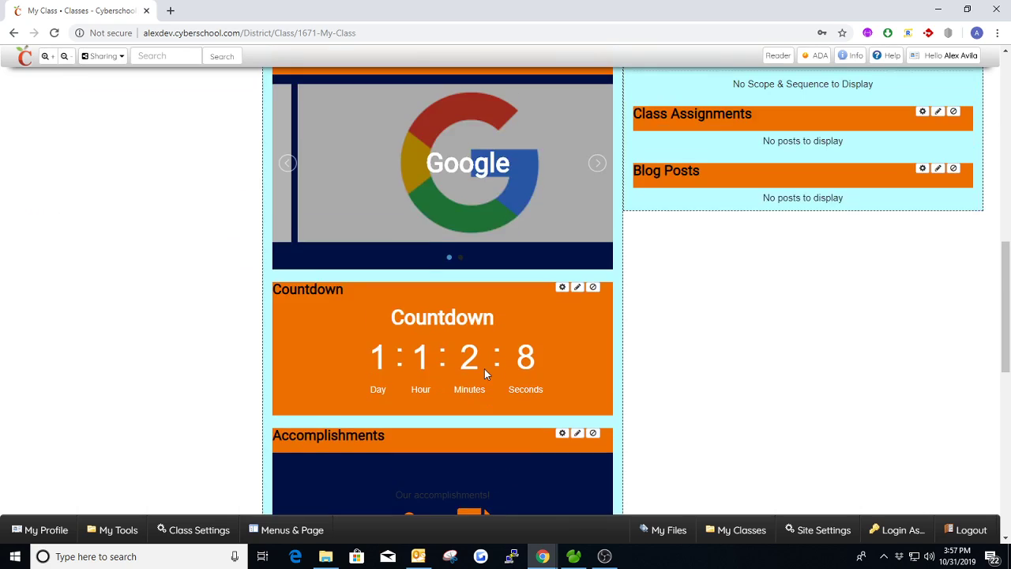
{"action": "scroll", "coordinate": [485, 368], "scroll_direction": "up", "scroll_amount": 2}
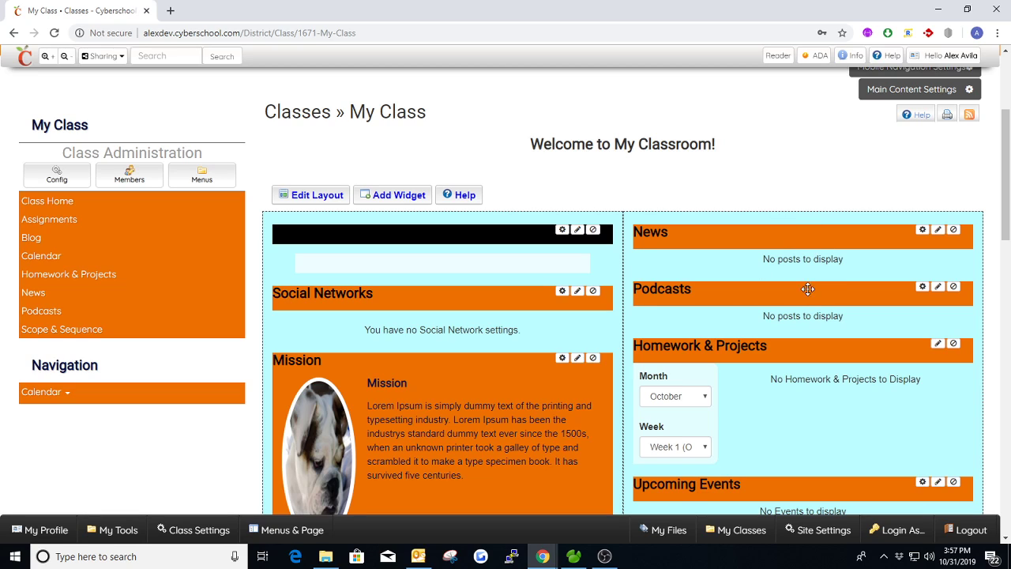
Step: Open the class's News page in a new browser tab and view its posts area
{"action": "middle_click", "coordinate": [44, 296]}
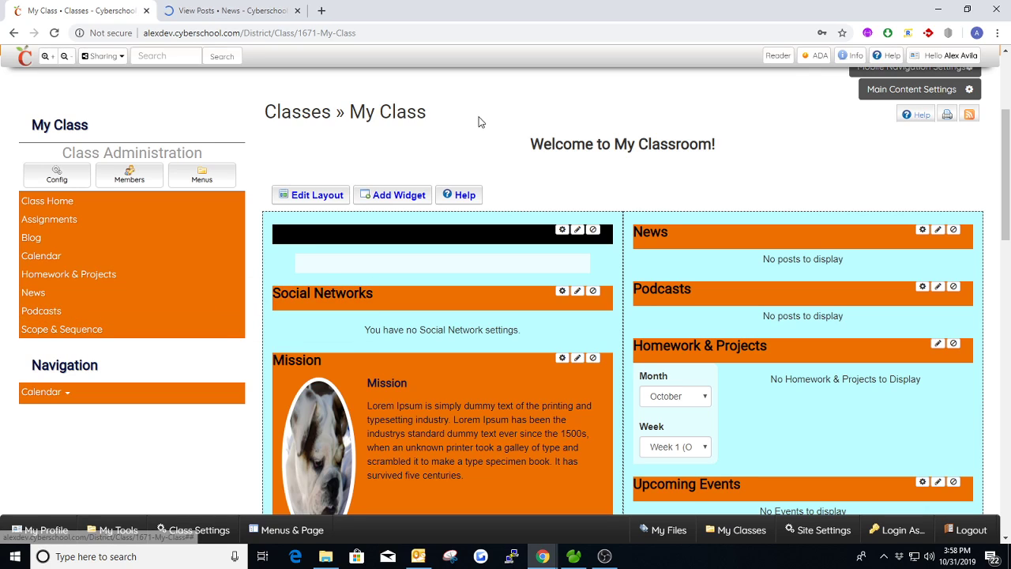
{"action": "left_click", "coordinate": [237, 12]}
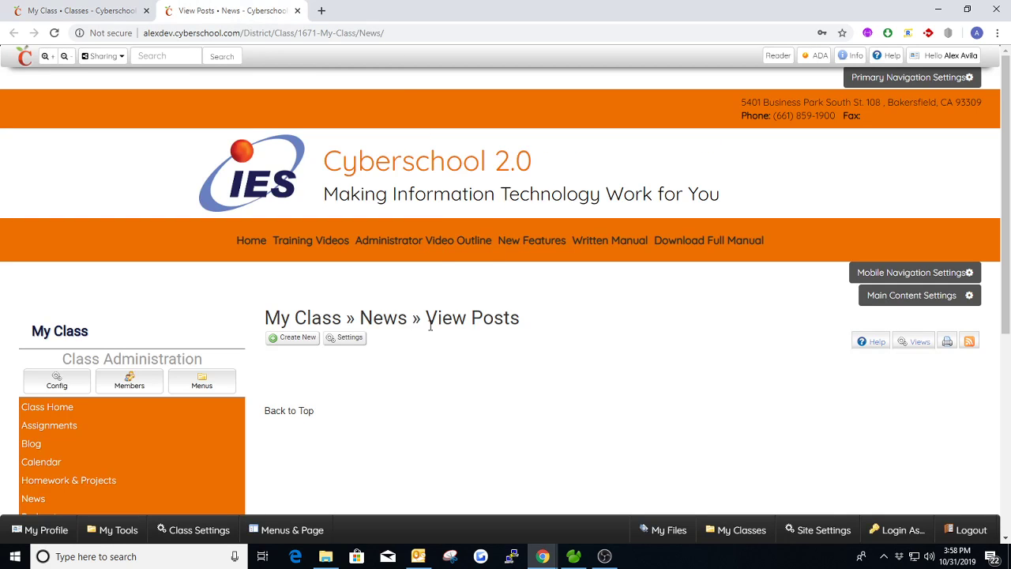
{"action": "scroll", "coordinate": [442, 331], "scroll_direction": "down", "scroll_amount": 1}
{"action": "scroll", "coordinate": [466, 352], "scroll_direction": "down", "scroll_amount": 1}
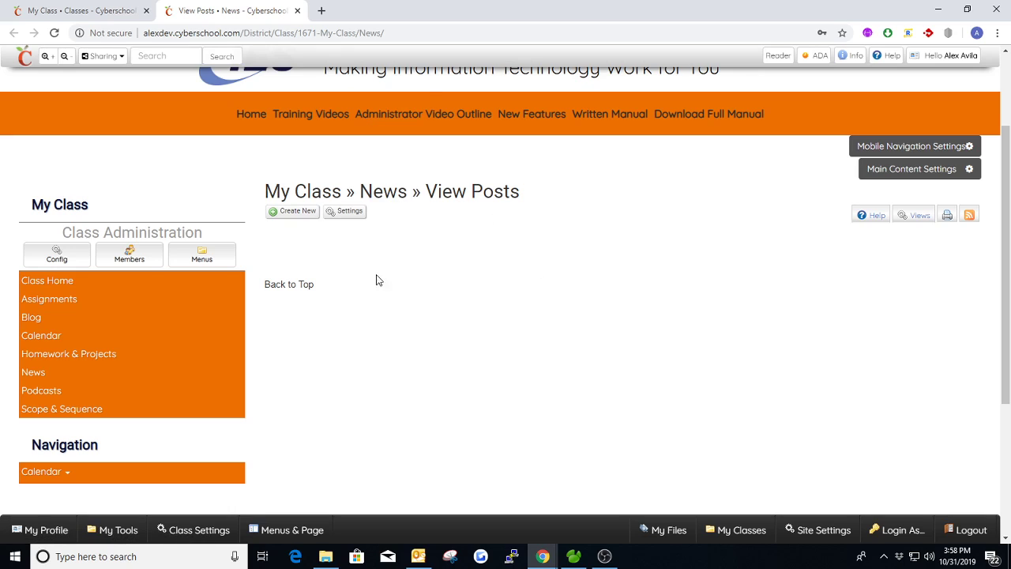
Step: Highlight the /News/ part of the page address to examine how the module's URL is built
{"action": "double_click", "coordinate": [371, 34]}
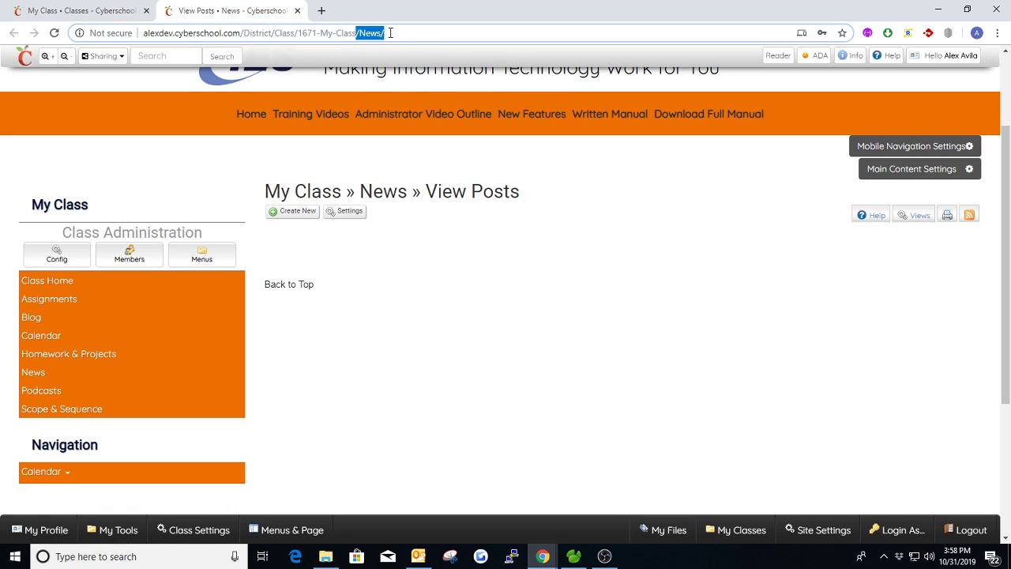
{"action": "left_click", "coordinate": [439, 296]}
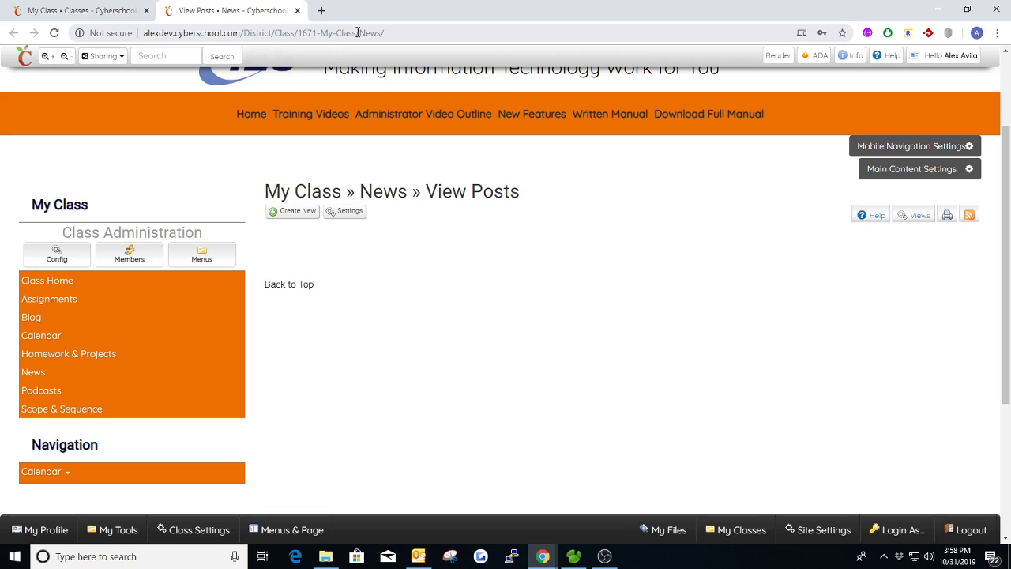
{"action": "left_click_drag", "start_coordinate": [357, 32], "coordinate": [383, 32]}
{"action": "left_click", "coordinate": [432, 247]}
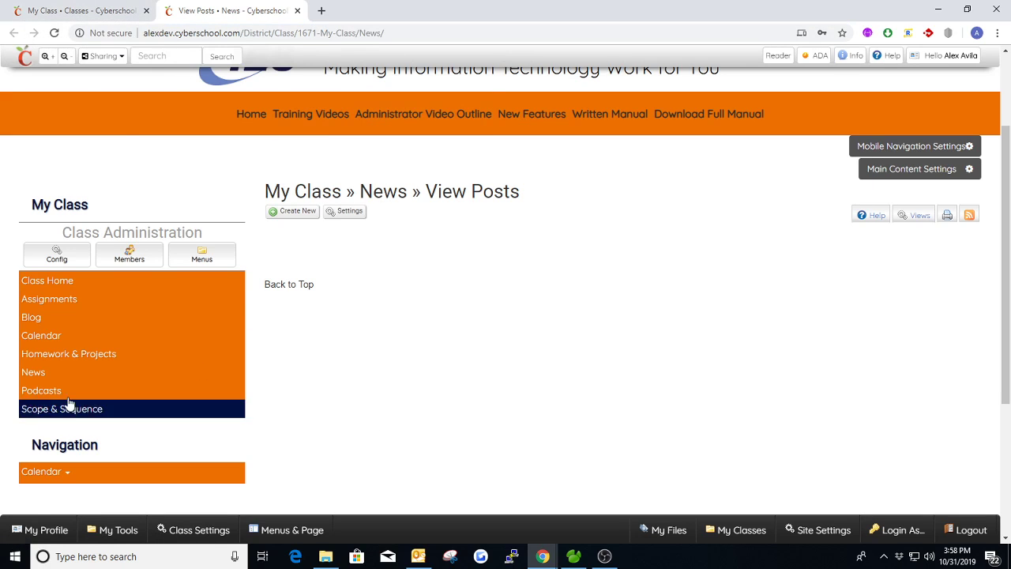
Step: Open the class Calendar in a new browser tab and view its month page
{"action": "mouse_move", "coordinate": [41, 335]}
{"action": "middle_click", "coordinate": [280, 336]}
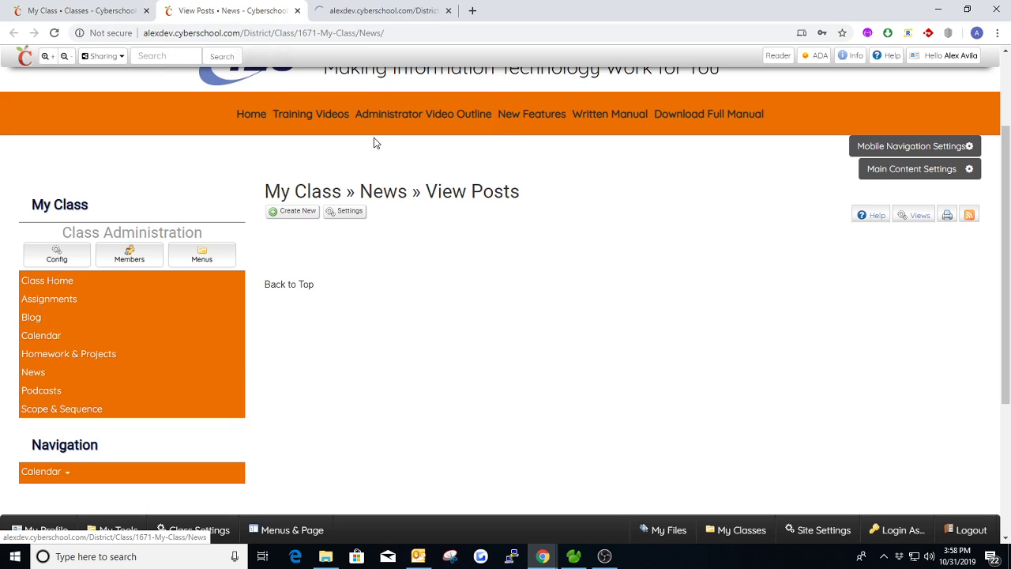
{"action": "left_click", "coordinate": [370, 13]}
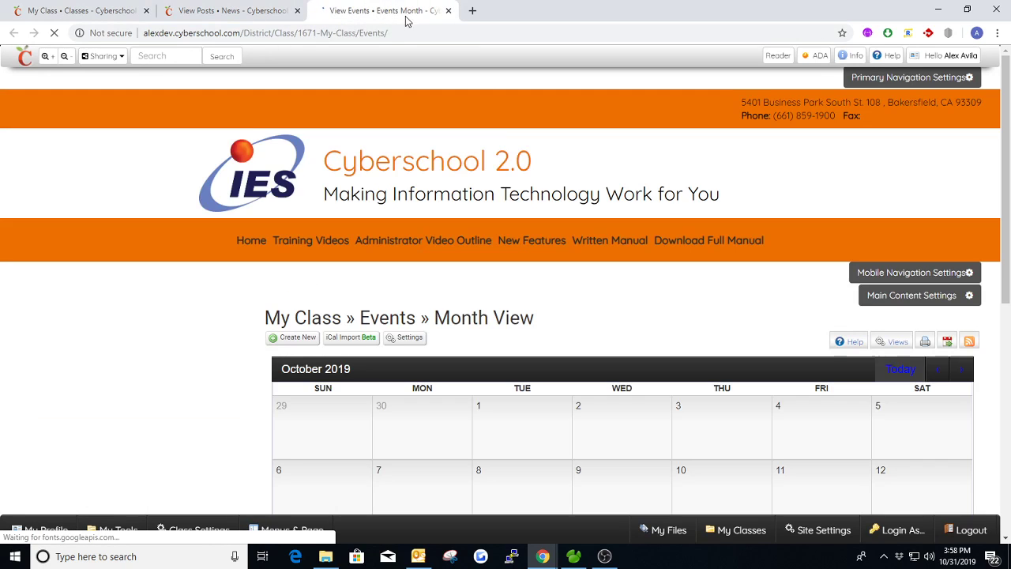
Step: Return to the News page, open the class Blog in a new browser tab and view its posts page
{"action": "left_click", "coordinate": [264, 11]}
{"action": "mouse_move", "coordinate": [31, 316]}
{"action": "middle_click", "coordinate": [281, 318]}
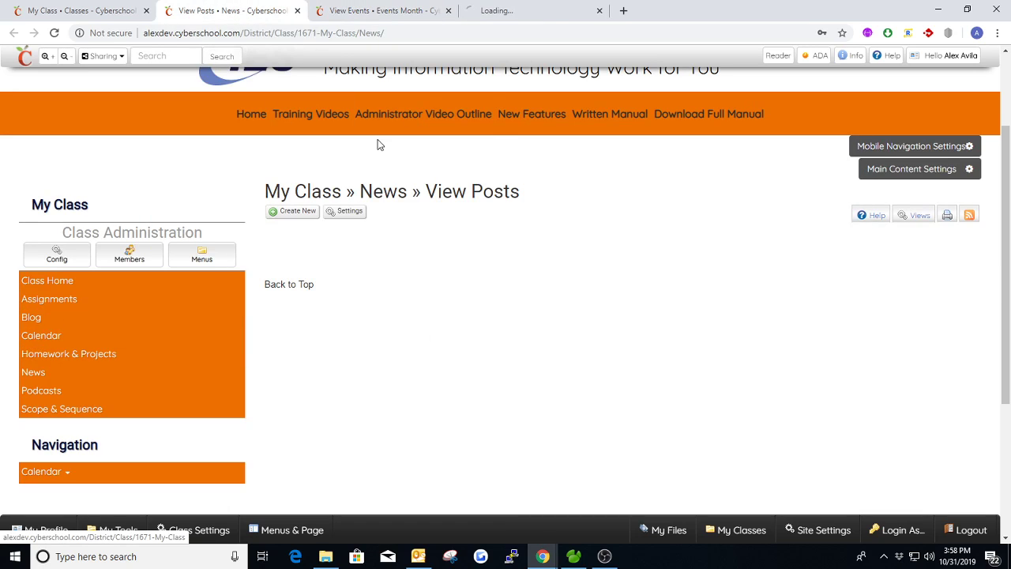
{"action": "left_click", "coordinate": [504, 10]}
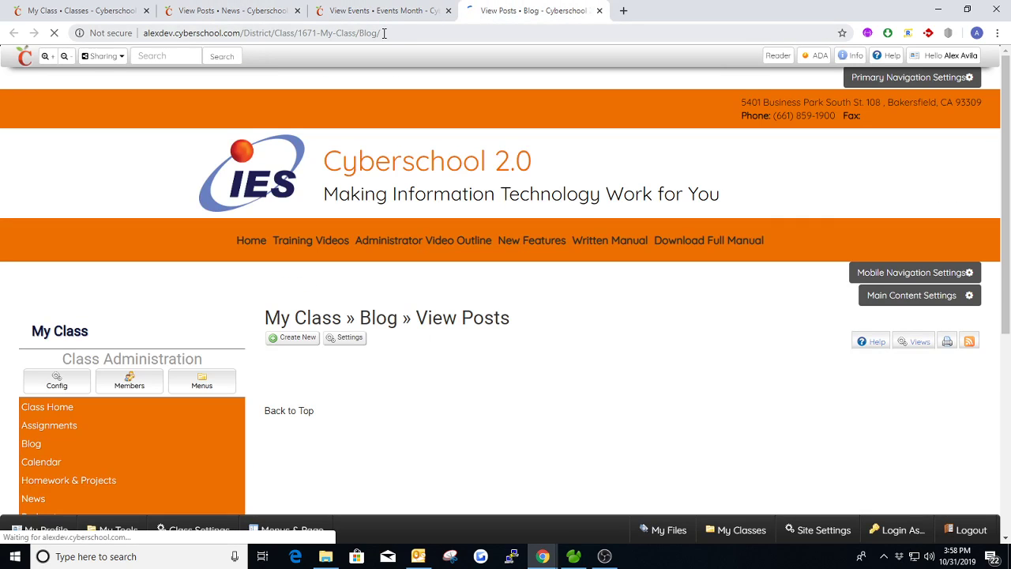
Step: Create a news post titled "1st News Article" with the content "This is my first News Article"
{"action": "left_click", "coordinate": [221, 11]}
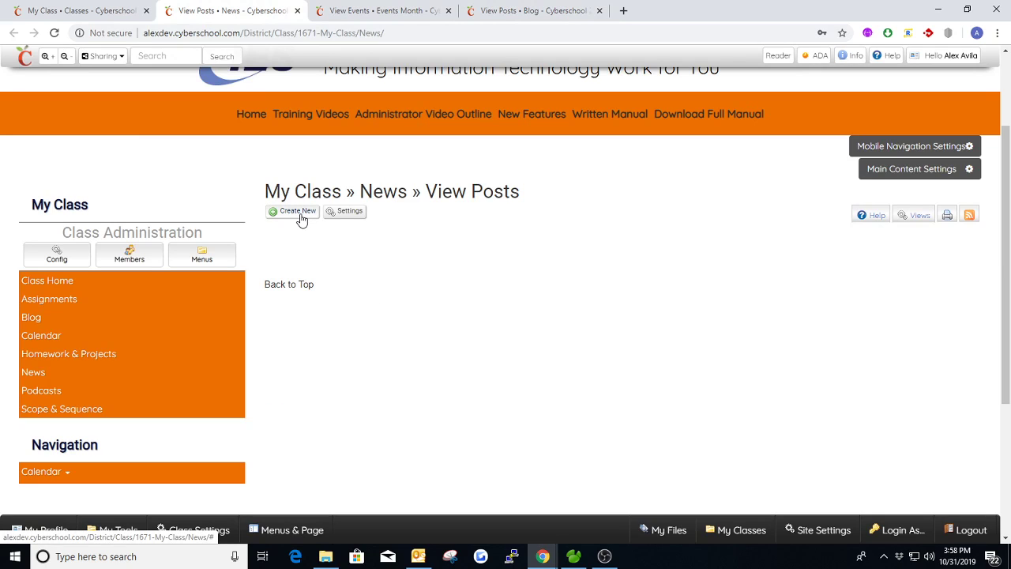
{"action": "left_click", "coordinate": [300, 215]}
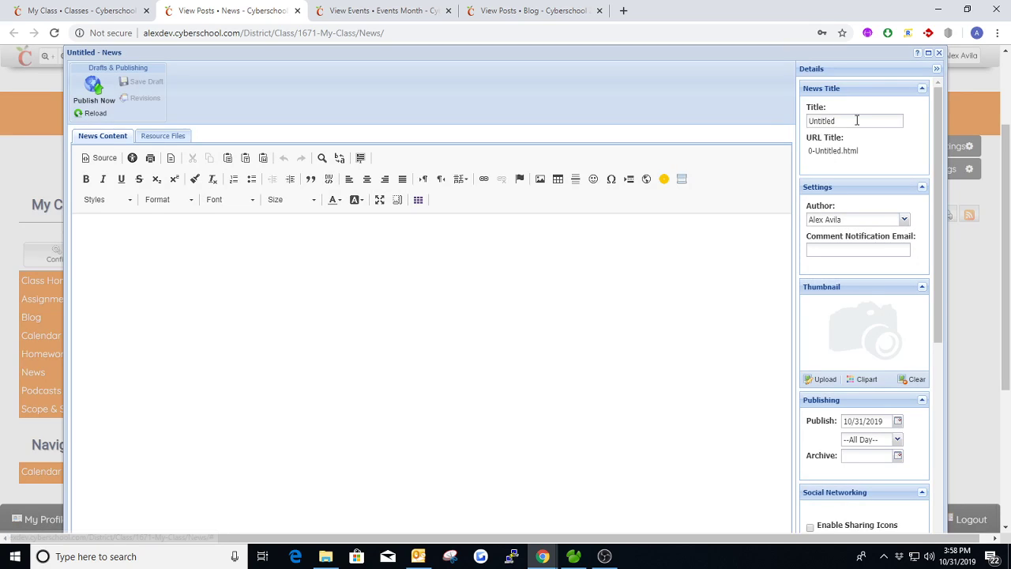
{"action": "double_click", "coordinate": [846, 117]}
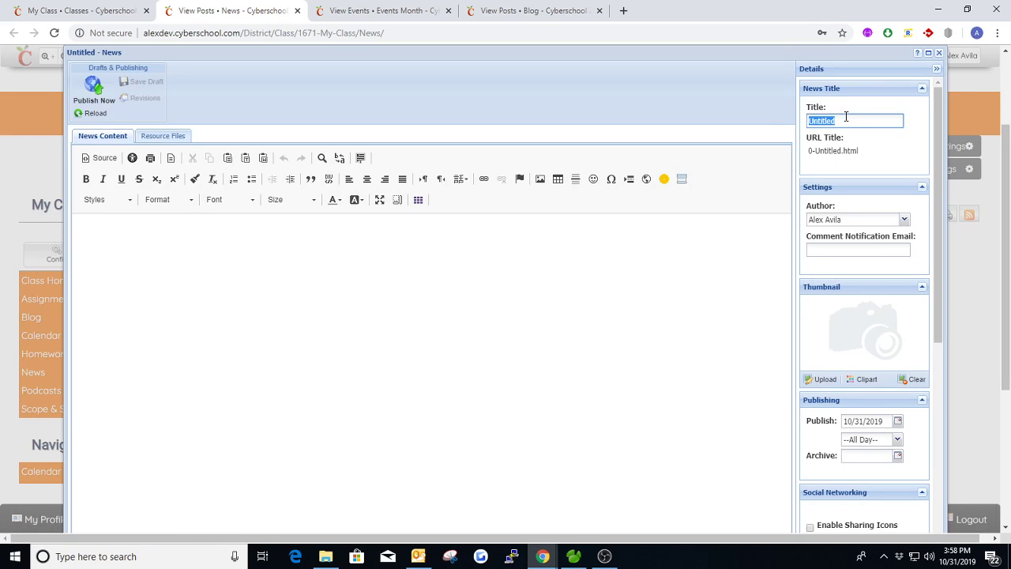
{"action": "type", "text": "1"}
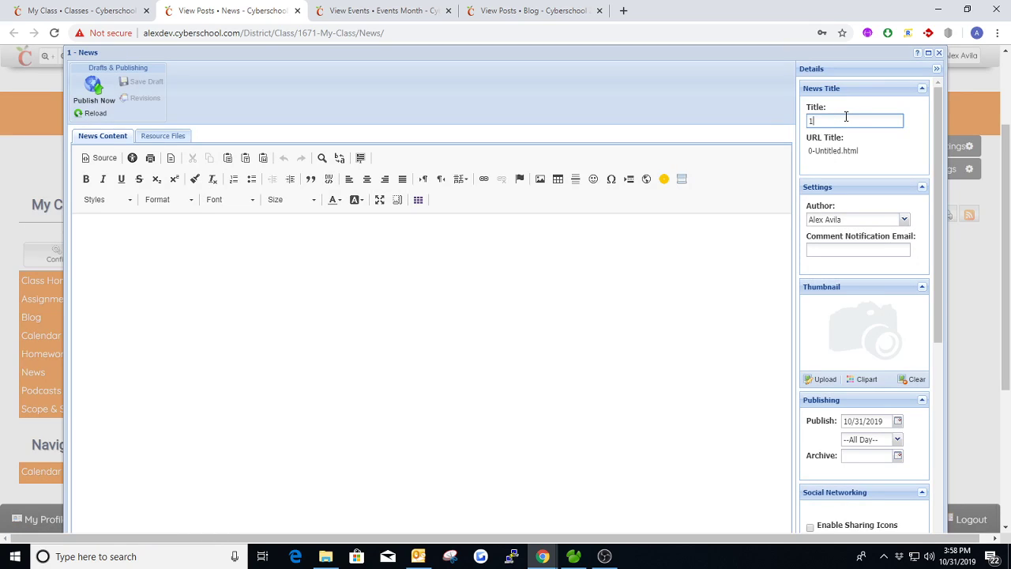
{"action": "type", "text": "st News Article"}
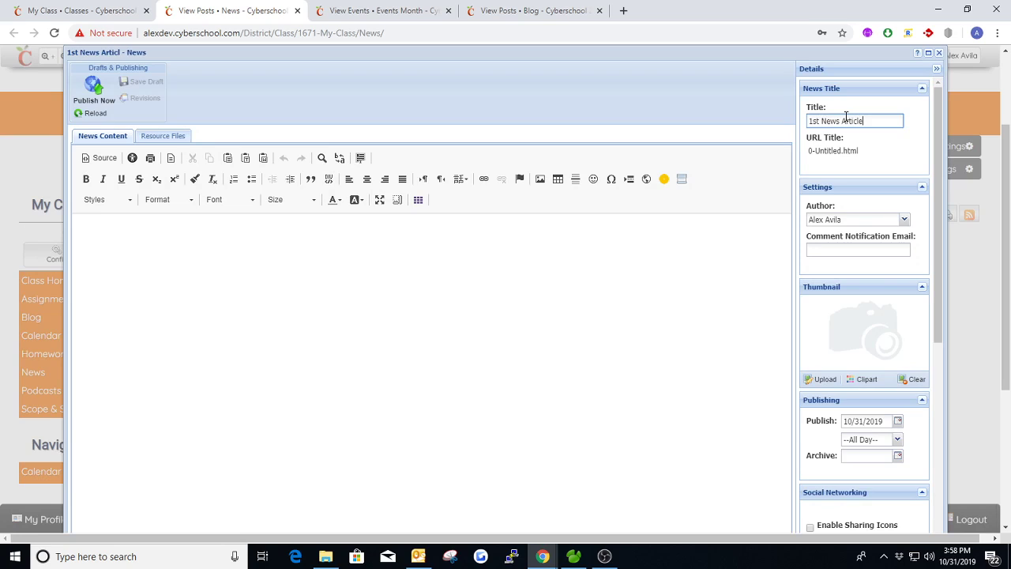
{"action": "key", "text": "Tab"}
{"action": "left_click", "coordinate": [368, 285]}
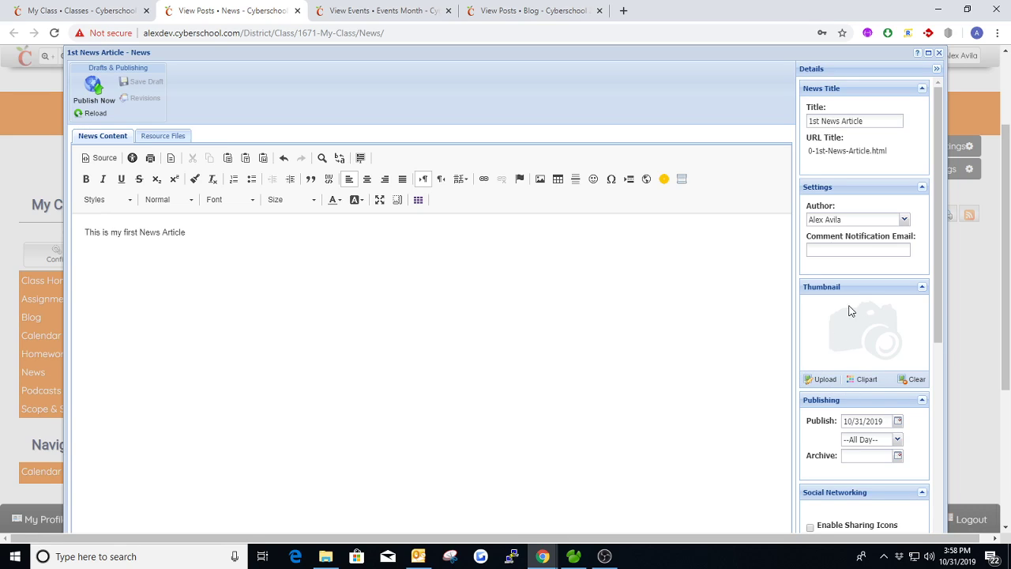
Step: Review the post's comment notification email, thumbnail, publishing, social networking and miscellaneous settings
{"action": "scroll", "coordinate": [851, 250], "scroll_direction": "down", "scroll_amount": 2}
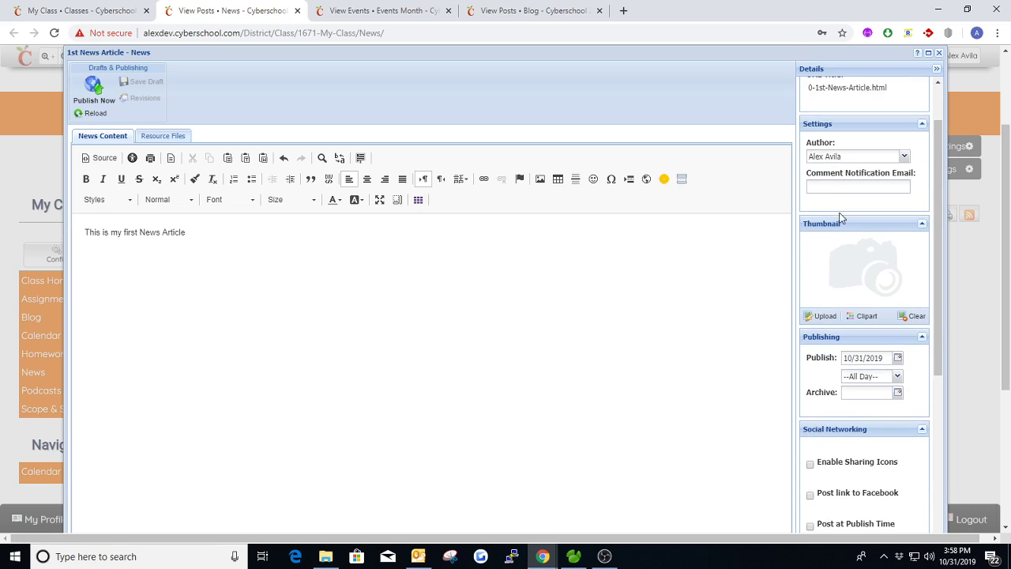
{"action": "left_click", "coordinate": [832, 184]}
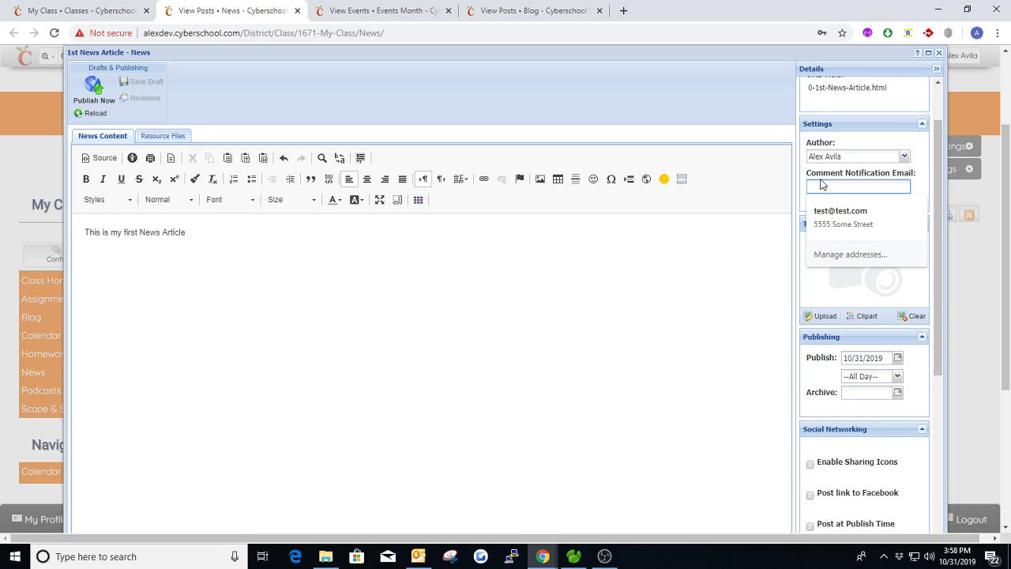
{"action": "left_click", "coordinate": [862, 142]}
{"action": "left_click", "coordinate": [829, 184]}
{"action": "left_click", "coordinate": [860, 139]}
{"action": "scroll", "coordinate": [889, 186], "scroll_direction": "down", "scroll_amount": 2}
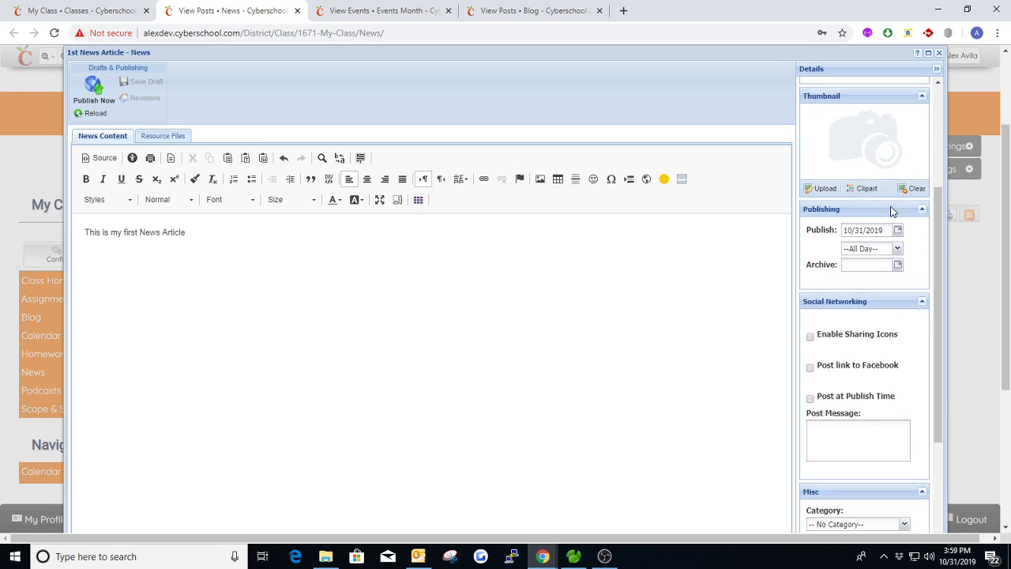
{"action": "scroll", "coordinate": [890, 212], "scroll_direction": "down", "scroll_amount": 2}
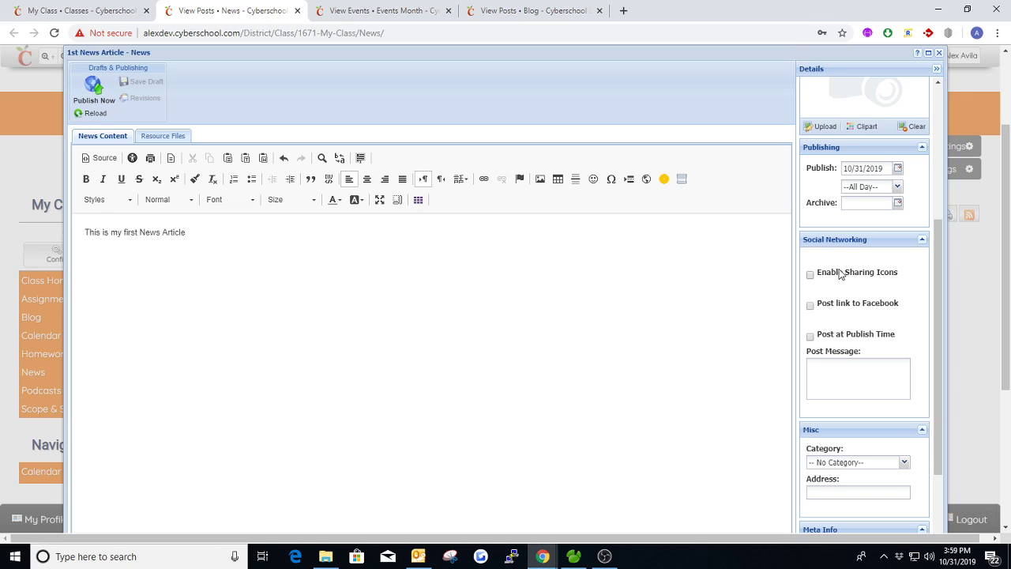
{"action": "scroll", "coordinate": [840, 272], "scroll_direction": "down", "scroll_amount": 2}
{"action": "scroll", "coordinate": [853, 253], "scroll_direction": "up", "scroll_amount": 2}
Step: Set the post's publish date to 11/07/2019, and return it to 10/31/2019
{"action": "left_click", "coordinate": [898, 170]}
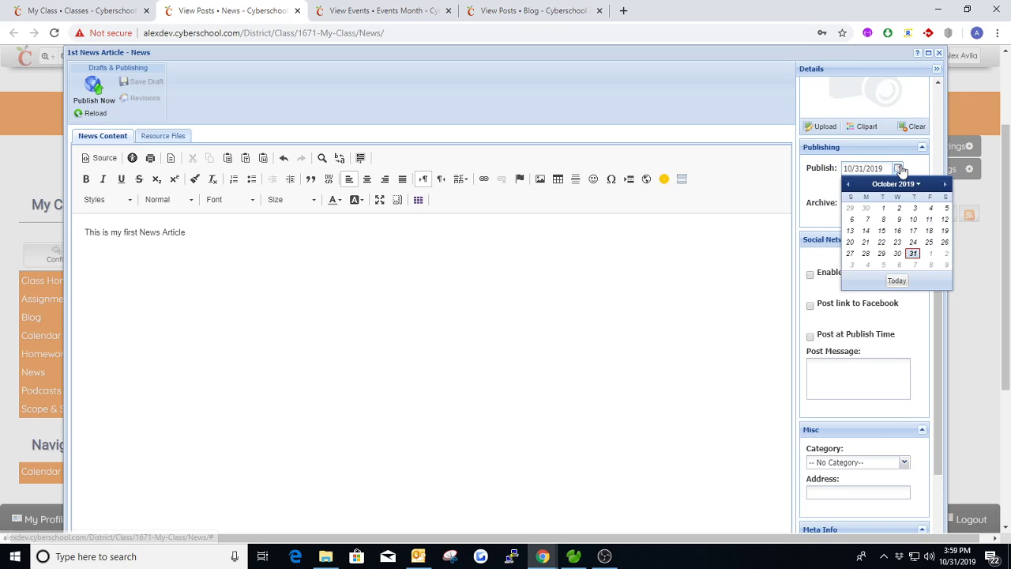
{"action": "left_click", "coordinate": [944, 184]}
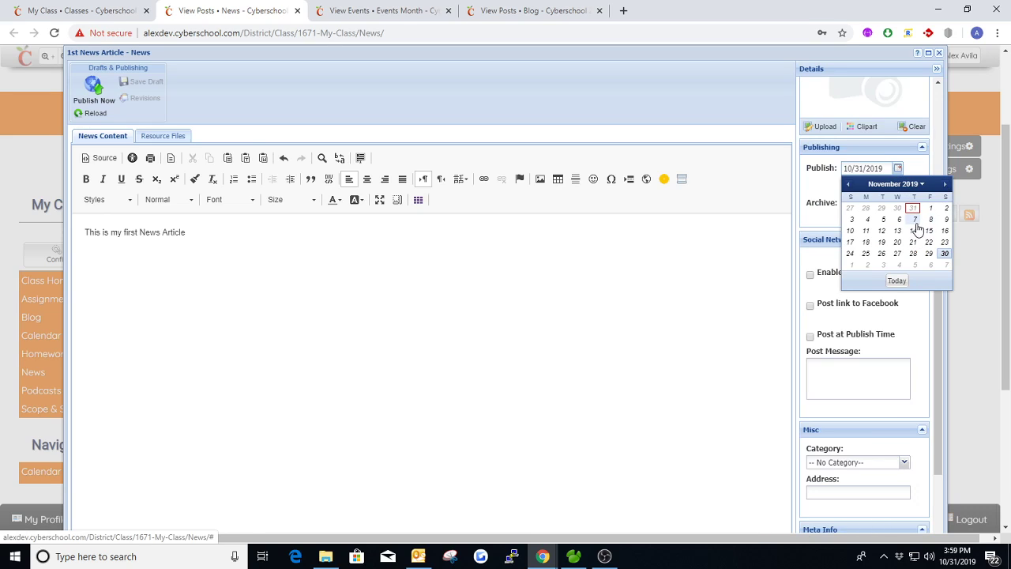
{"action": "left_click", "coordinate": [914, 220]}
{"action": "left_click", "coordinate": [898, 168]}
{"action": "left_click", "coordinate": [849, 184]}
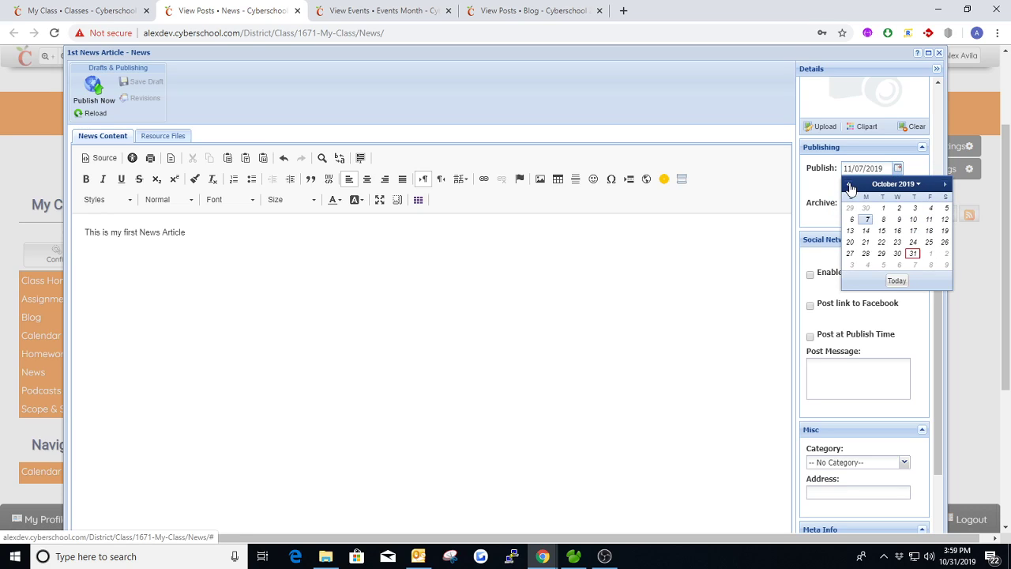
{"action": "left_click", "coordinate": [913, 253]}
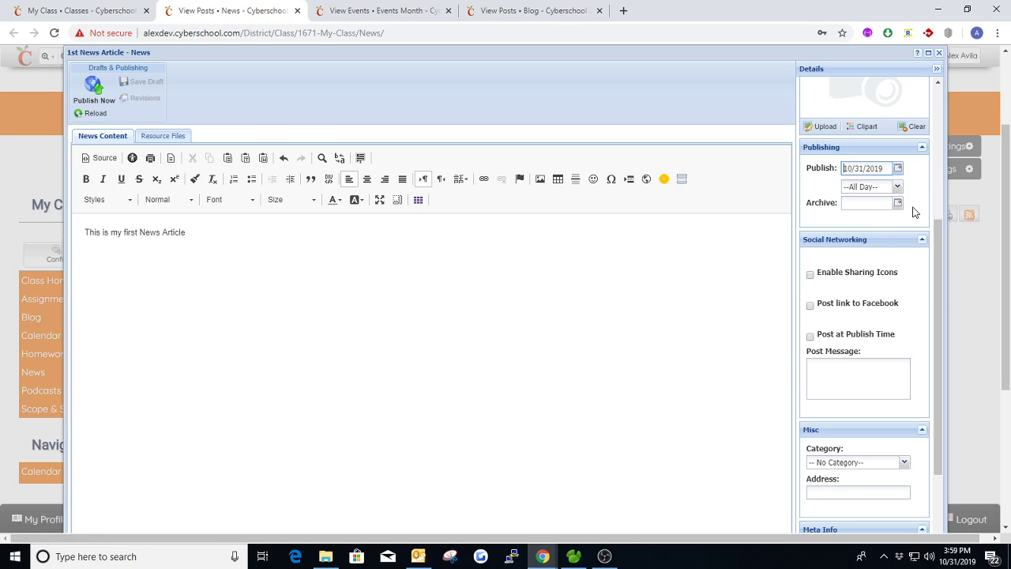
Step: Look over the remaining social networking, category and meta info settings, and publish the first news article
{"action": "scroll", "coordinate": [914, 212], "scroll_direction": "down", "scroll_amount": 4}
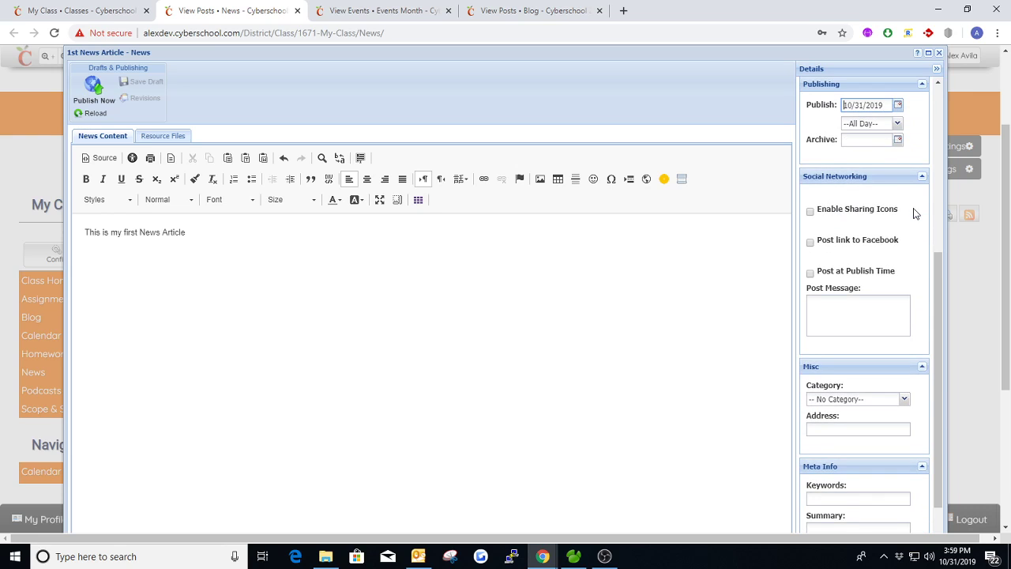
{"action": "scroll", "coordinate": [902, 192], "scroll_direction": "down", "scroll_amount": 1}
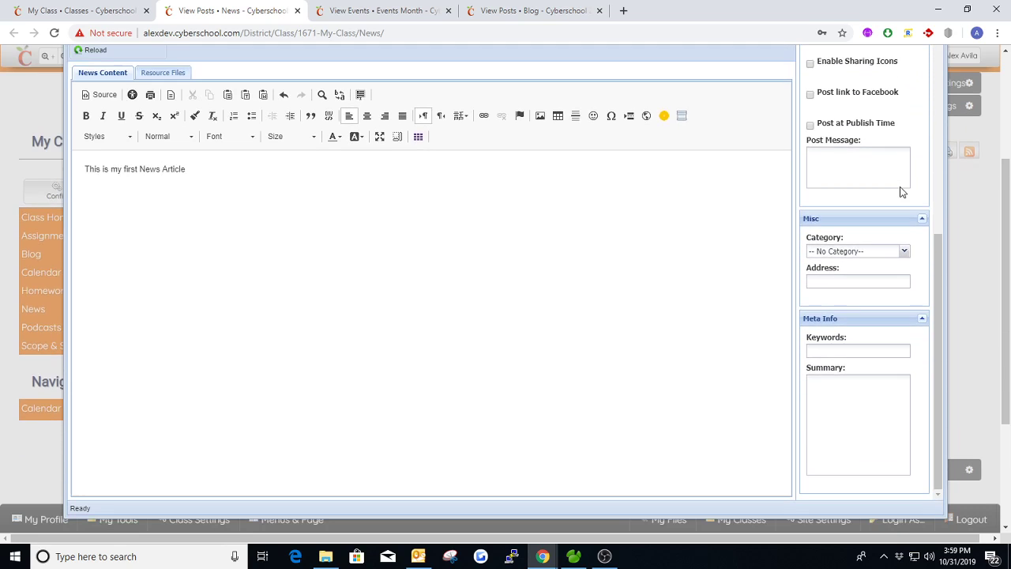
{"action": "scroll", "coordinate": [905, 199], "scroll_direction": "up", "scroll_amount": 7}
{"action": "scroll", "coordinate": [736, 138], "scroll_direction": "up", "scroll_amount": 2}
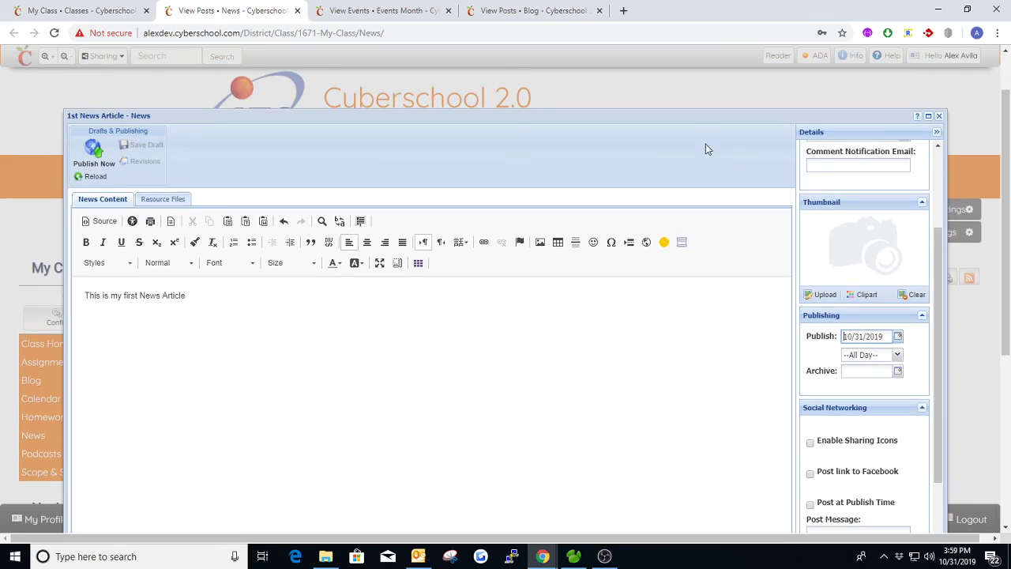
{"action": "left_click", "coordinate": [92, 158]}
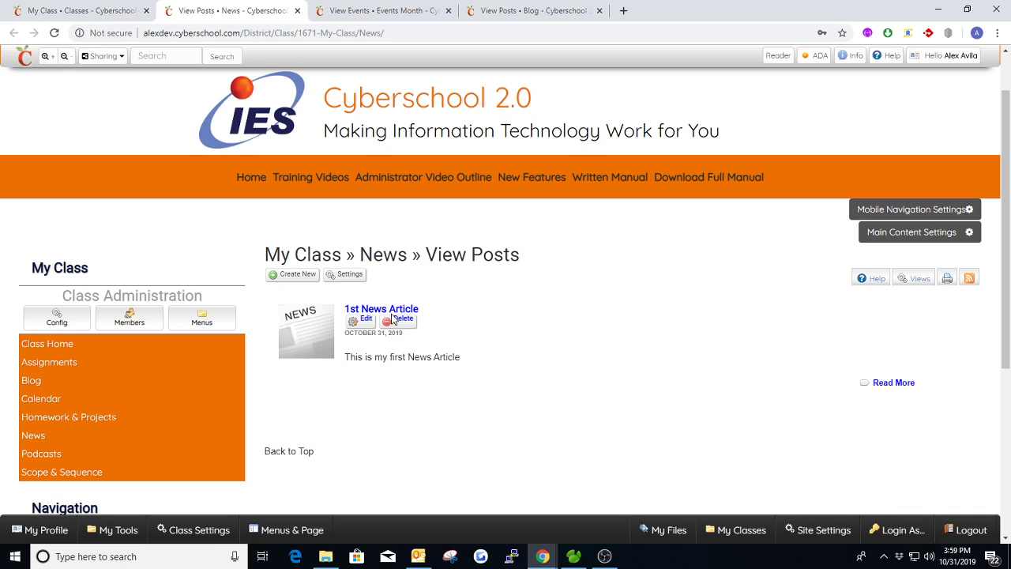
Step: Return to the My Class page and reload it to check the News widget for the published article
{"action": "left_click", "coordinate": [119, 11]}
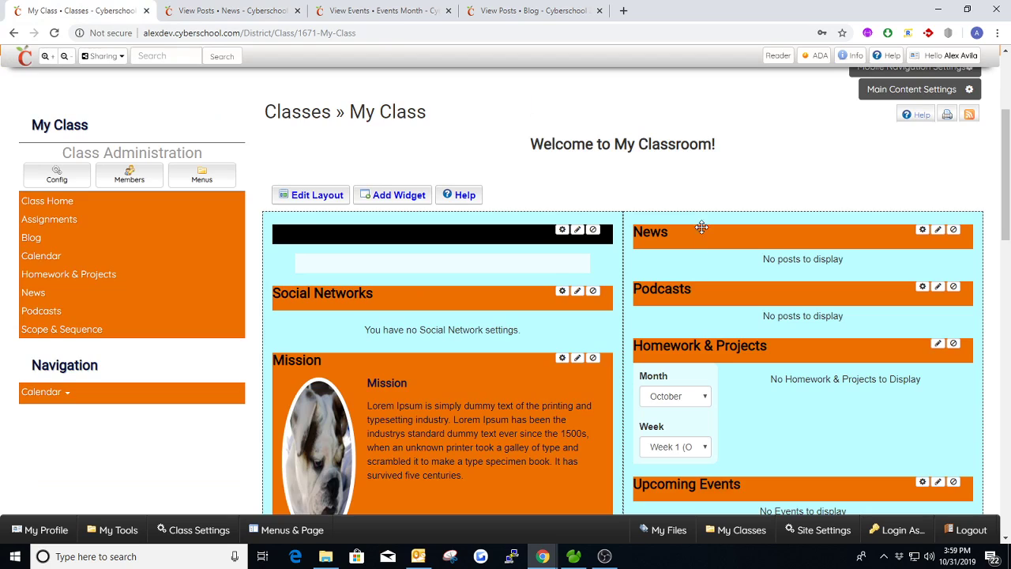
{"action": "scroll", "coordinate": [695, 241], "scroll_direction": "up", "scroll_amount": 1}
{"action": "key", "text": "F5"}
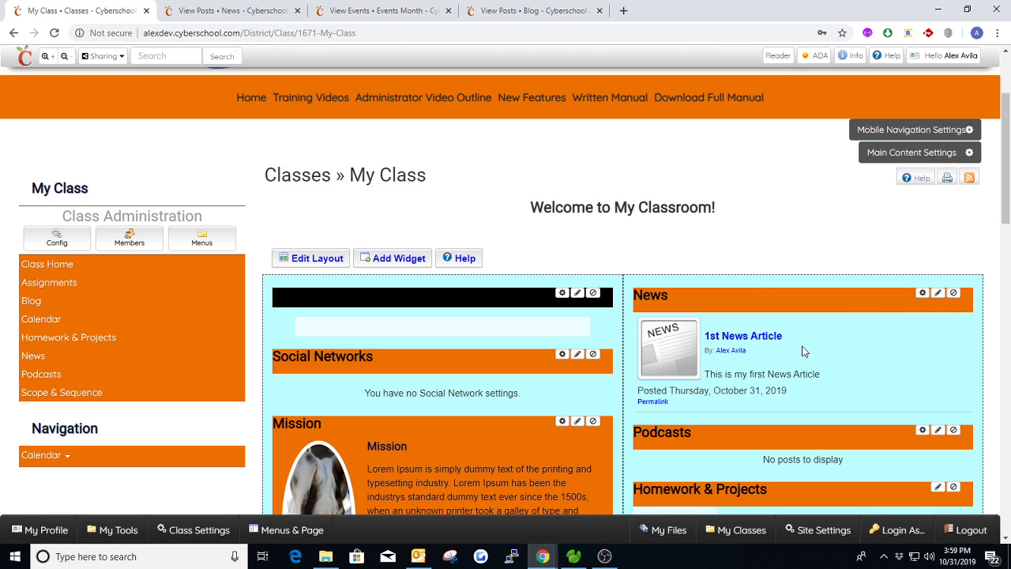
Step: Set the News widget's layout to Card Display with a truncate length of 5, and save the widget settings
{"action": "left_click", "coordinate": [919, 293]}
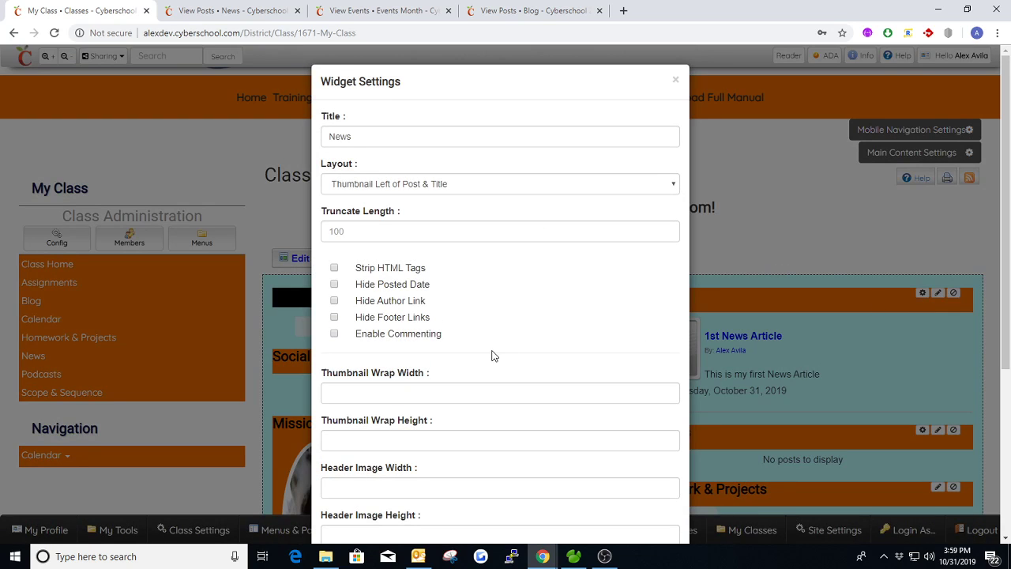
{"action": "left_click", "coordinate": [433, 184]}
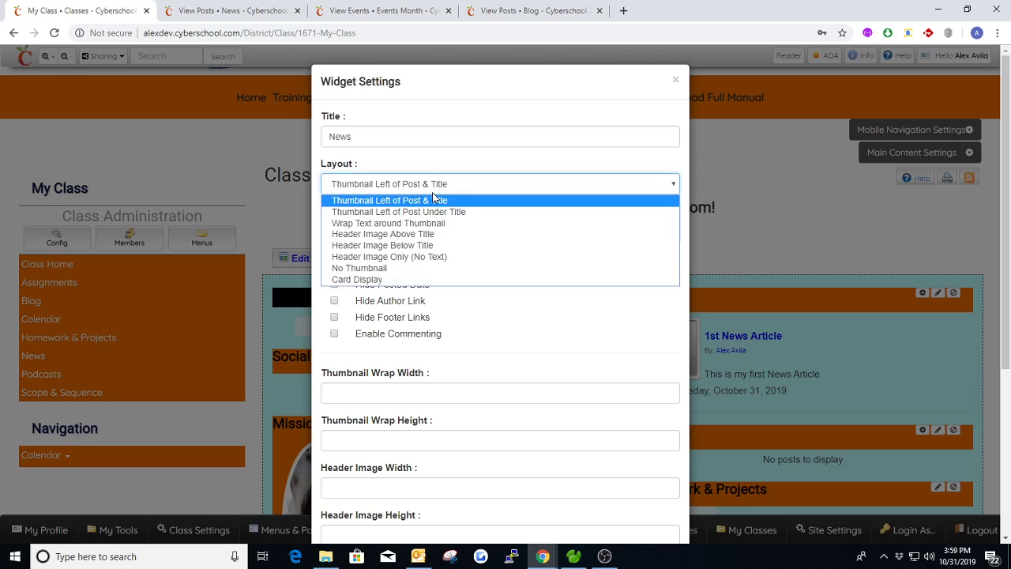
{"action": "left_click", "coordinate": [474, 282]}
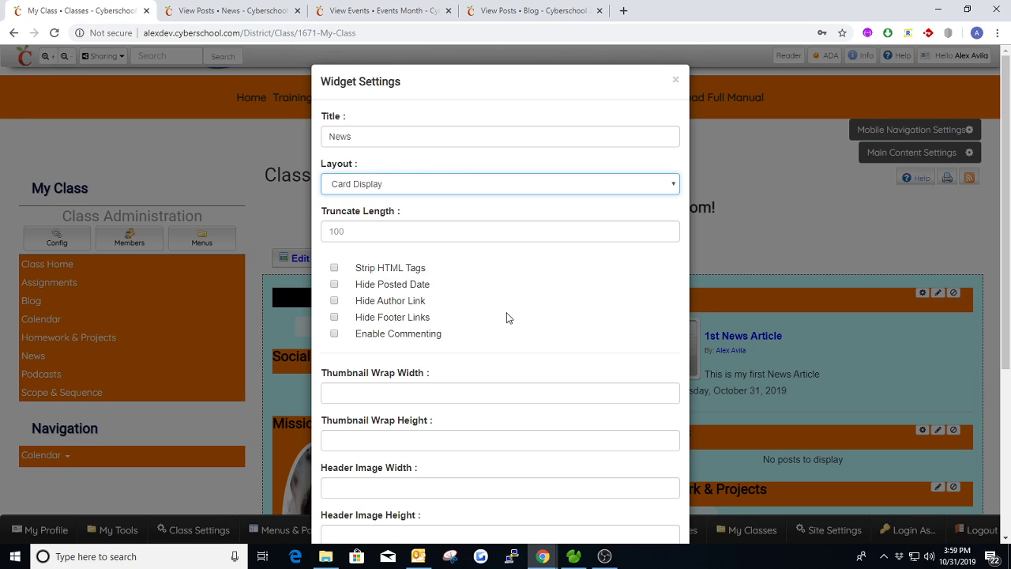
{"action": "scroll", "coordinate": [507, 318], "scroll_direction": "down", "scroll_amount": 3}
{"action": "scroll", "coordinate": [499, 318], "scroll_direction": "up", "scroll_amount": 2}
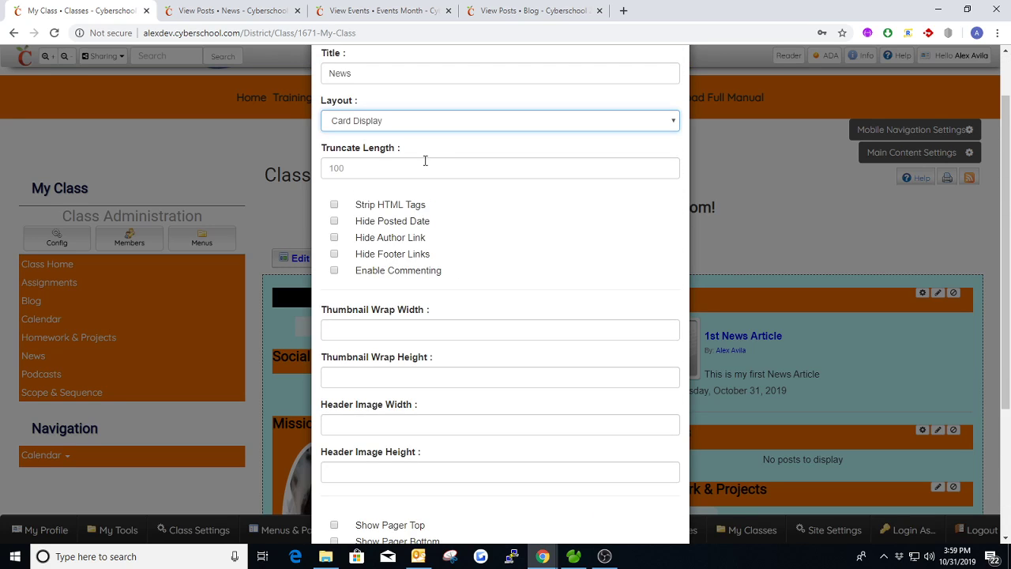
{"action": "scroll", "coordinate": [430, 166], "scroll_direction": "up", "scroll_amount": 1}
{"action": "double_click", "coordinate": [362, 136]}
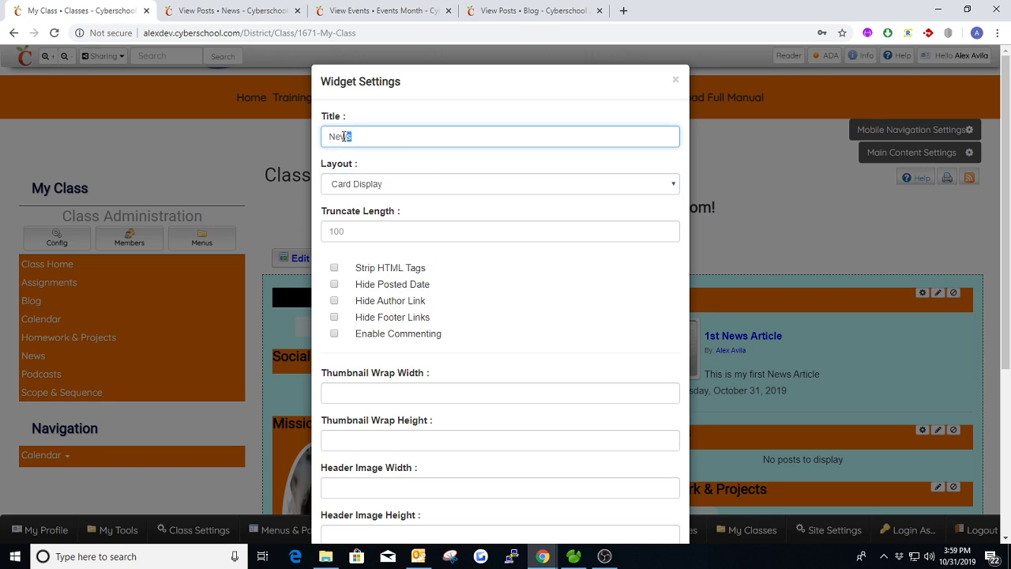
{"action": "left_click", "coordinate": [355, 232]}
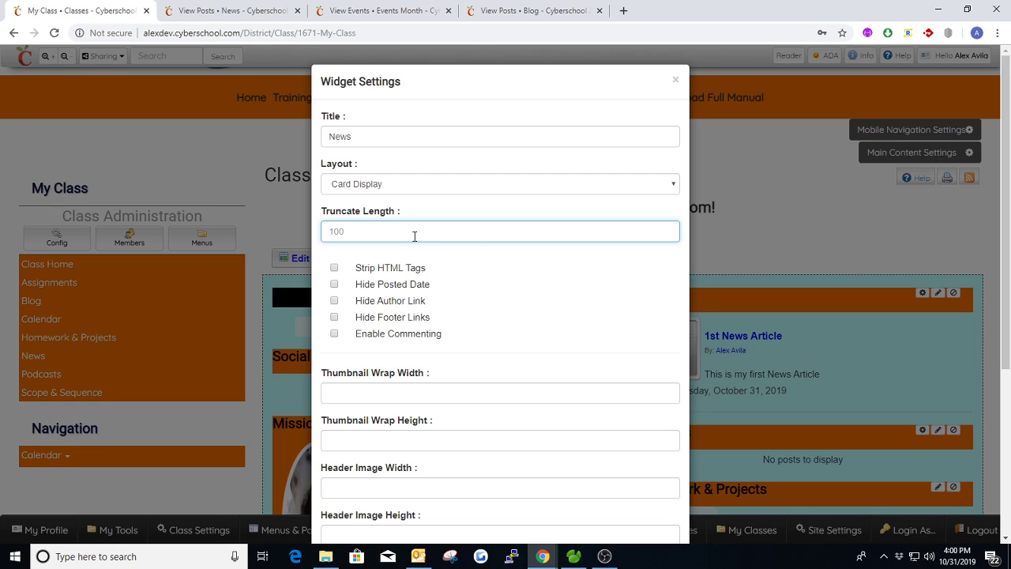
{"action": "type", "text": "5"}
{"action": "left_click", "coordinate": [335, 269]}
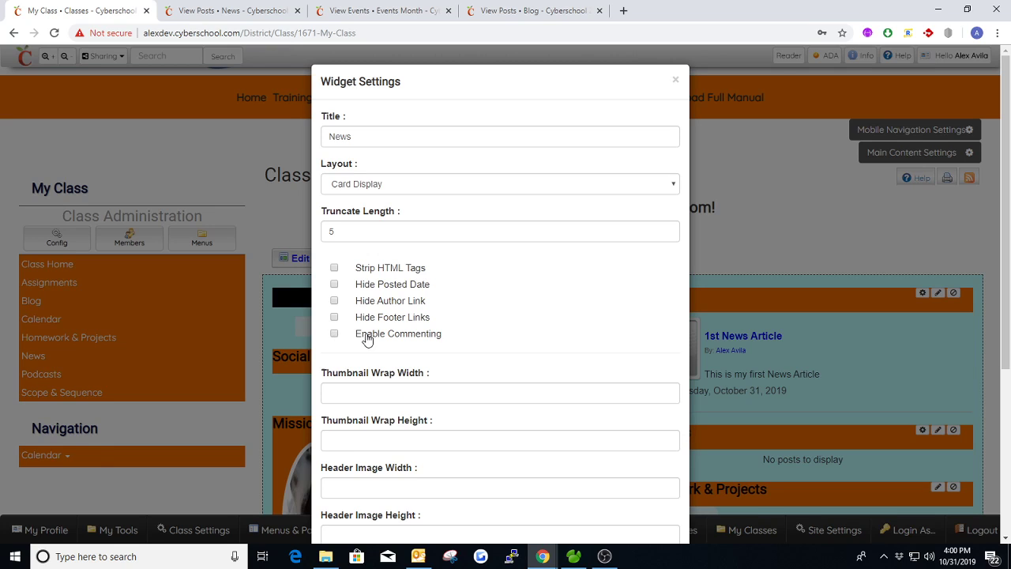
{"action": "scroll", "coordinate": [511, 307], "scroll_direction": "down", "scroll_amount": 3}
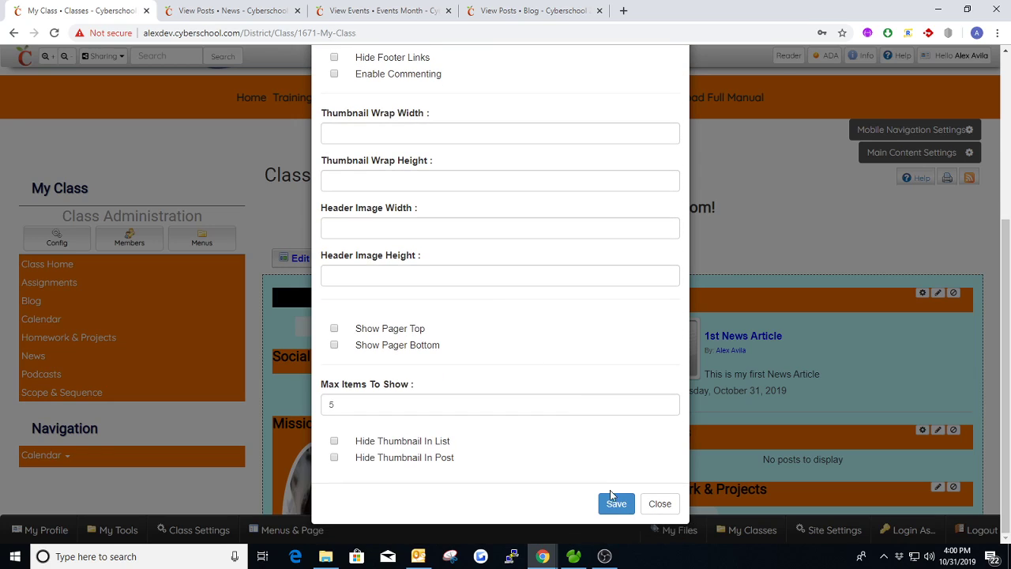
{"action": "left_click", "coordinate": [615, 502]}
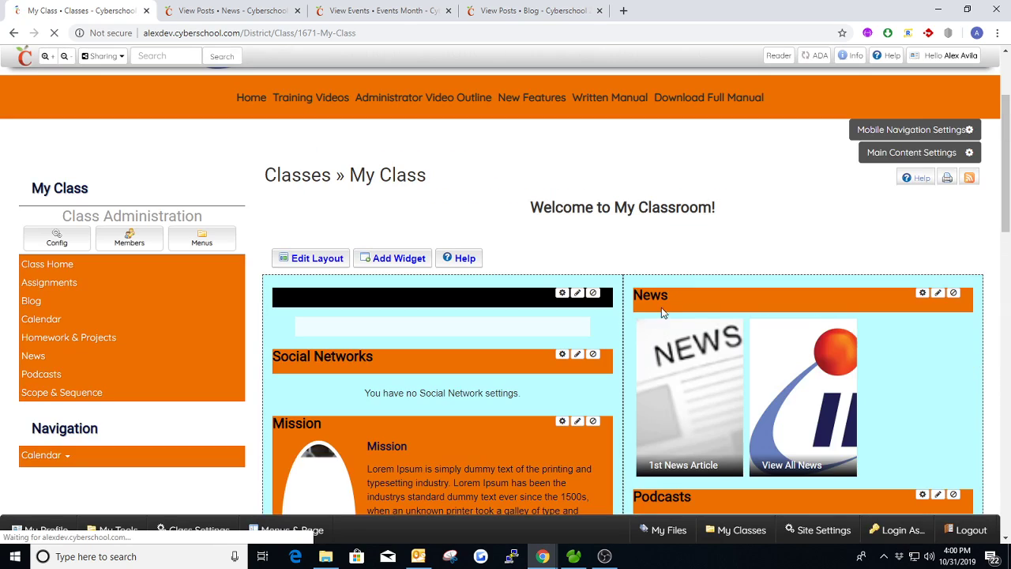
Step: Create and publish a news post titled "2nd News Article" with the content "This is my Second News Article"
{"action": "scroll", "coordinate": [734, 241], "scroll_direction": "down", "scroll_amount": 1}
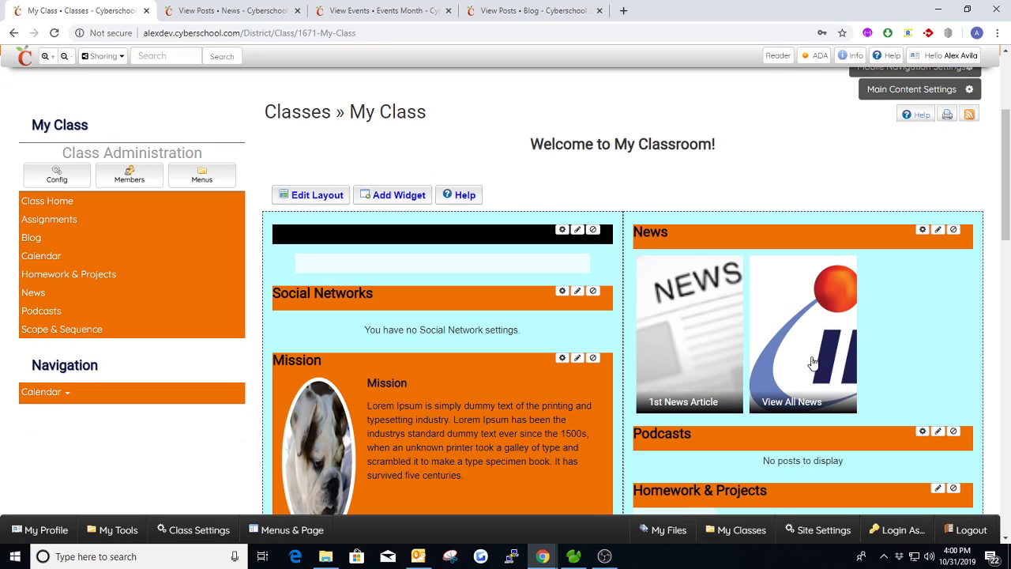
{"action": "left_click", "coordinate": [257, 13]}
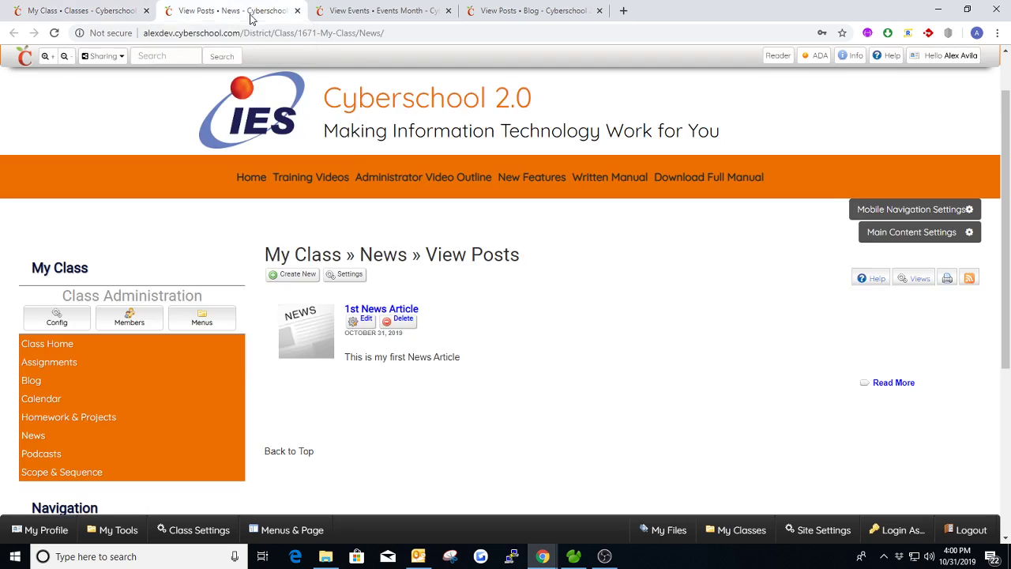
{"action": "mouse_move", "coordinate": [351, 240]}
{"action": "left_click", "coordinate": [298, 271]}
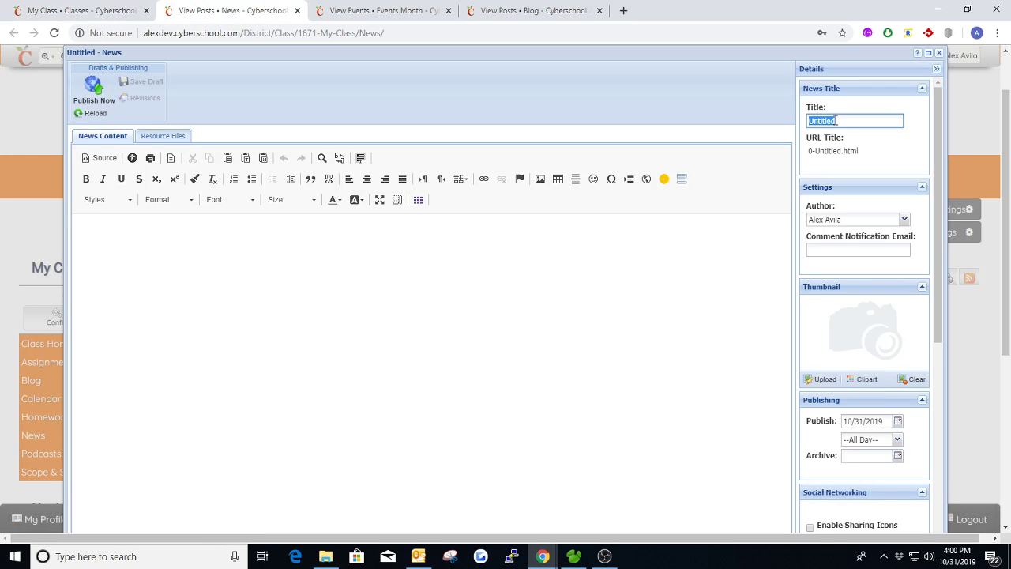
{"action": "type", "text": "2nd Ne"}
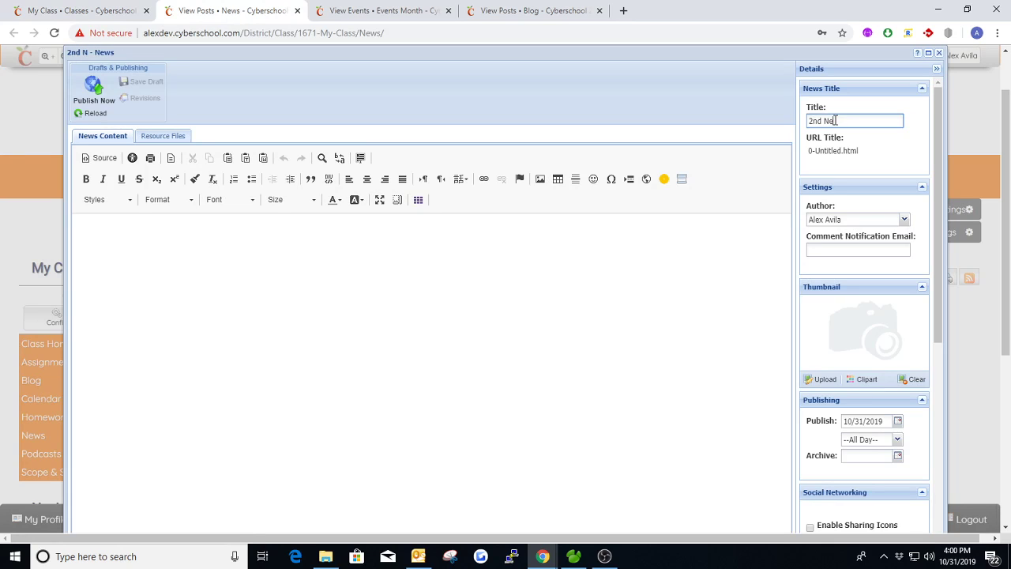
{"action": "type", "text": "ws Article"}
{"action": "key", "text": "Tab"}
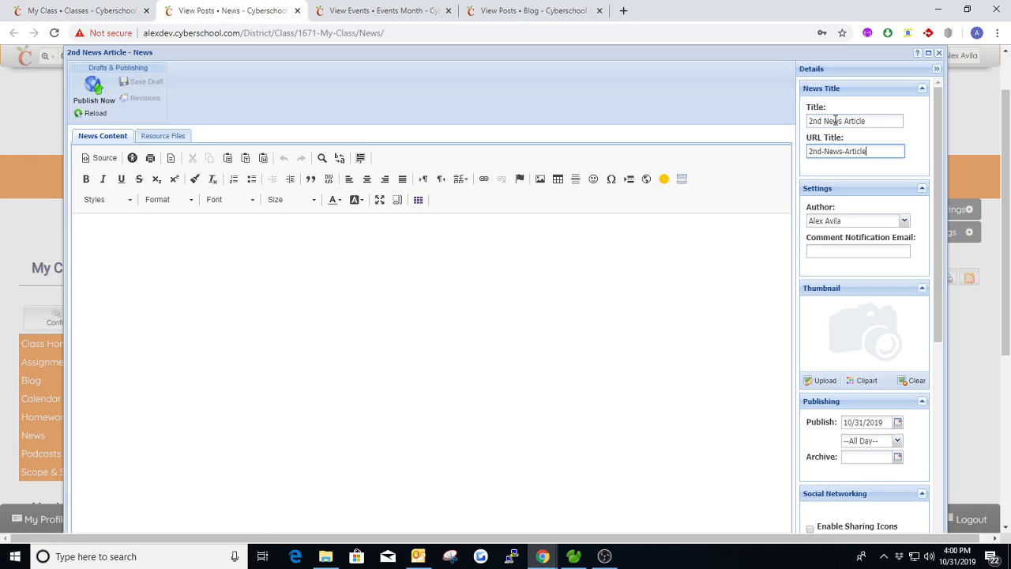
{"action": "left_click", "coordinate": [345, 266]}
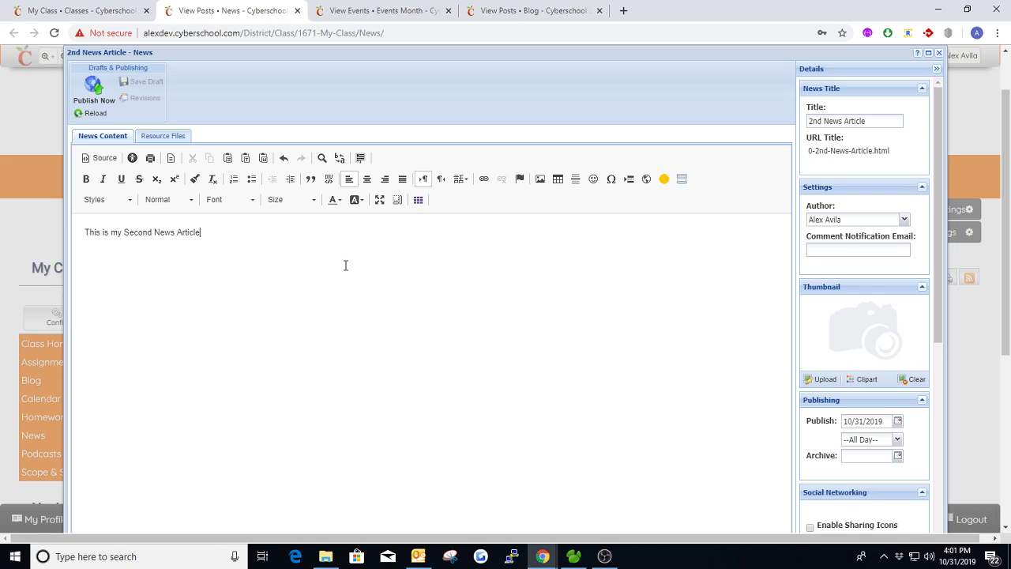
{"action": "left_click", "coordinate": [93, 89]}
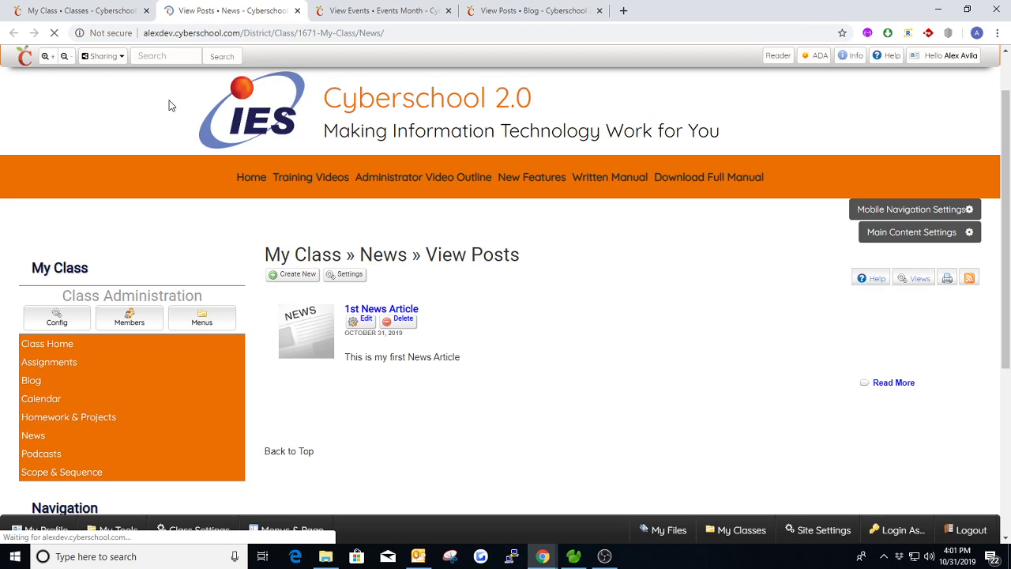
Step: On the reloaded My Class page, set the News widget's layout to Thumbnail Left of Post & Title and save
{"action": "left_click", "coordinate": [131, 15]}
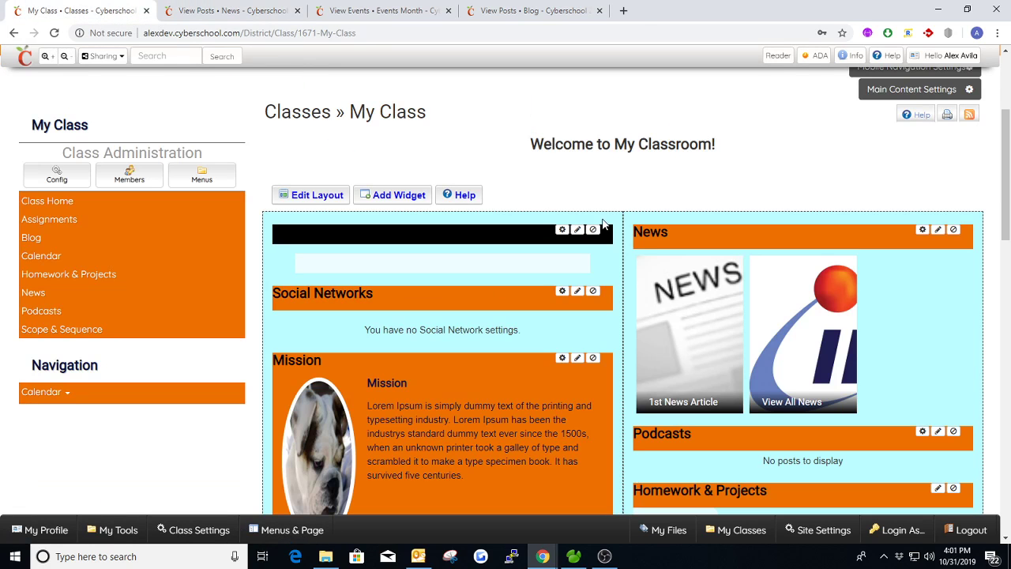
{"action": "key", "text": "F5"}
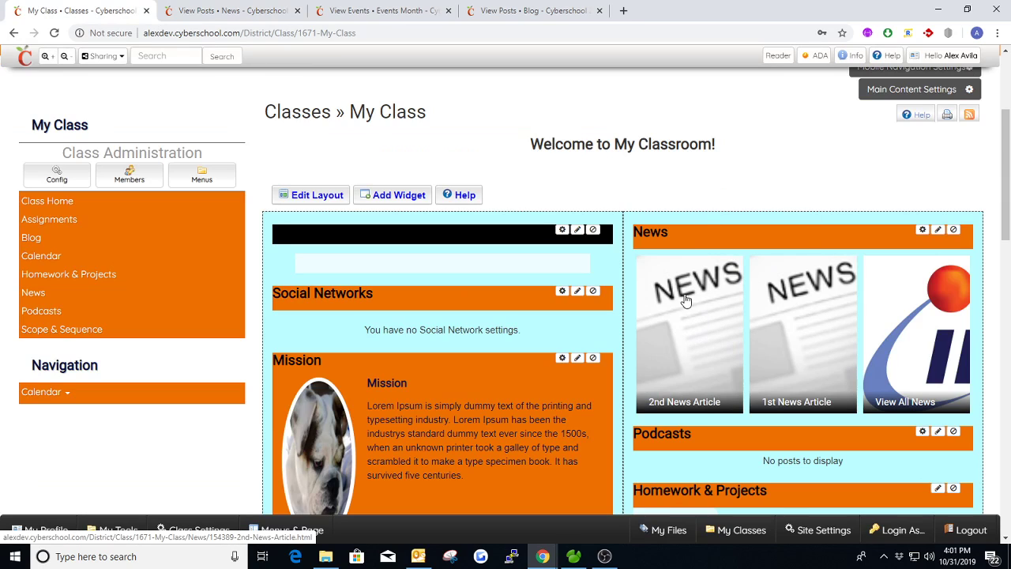
{"action": "left_click", "coordinate": [922, 229]}
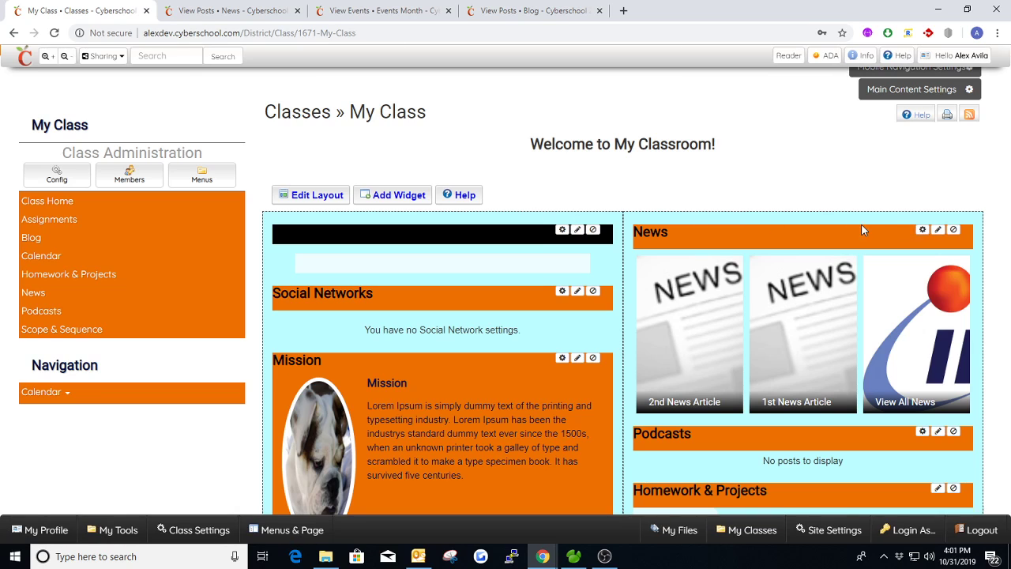
{"action": "left_click", "coordinate": [387, 191]}
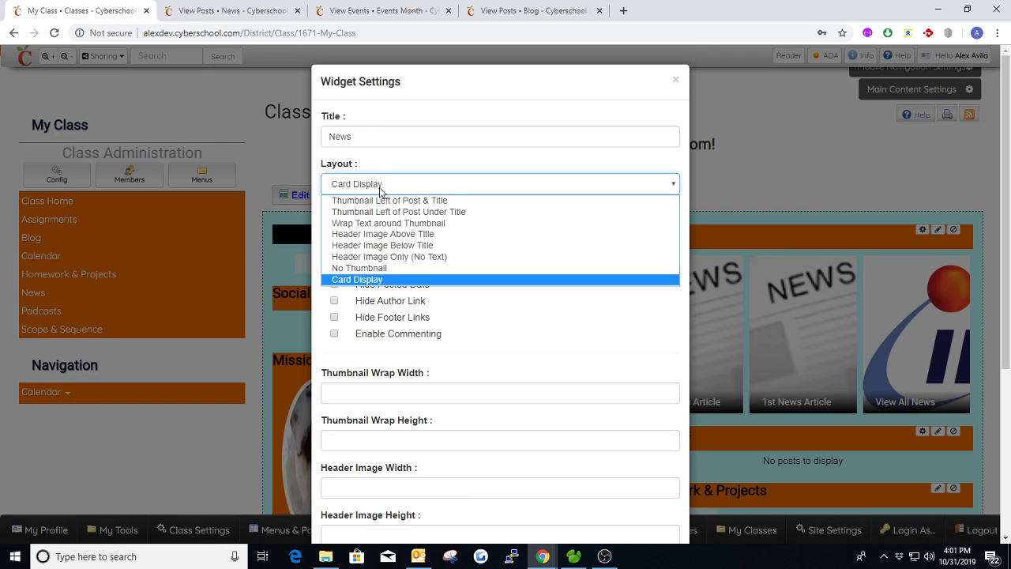
{"action": "left_click", "coordinate": [387, 198]}
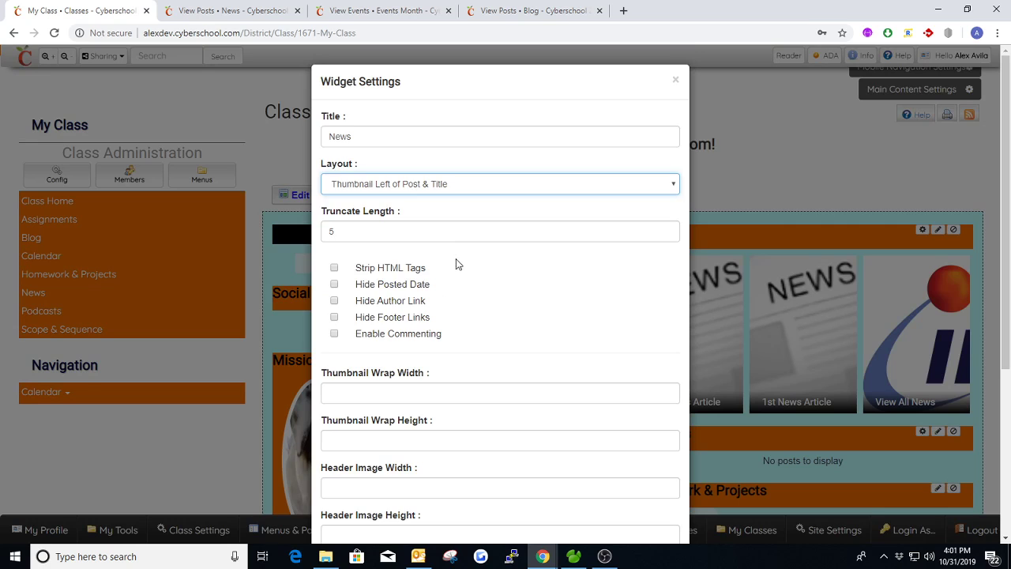
{"action": "scroll", "coordinate": [442, 263], "scroll_direction": "down", "scroll_amount": 5}
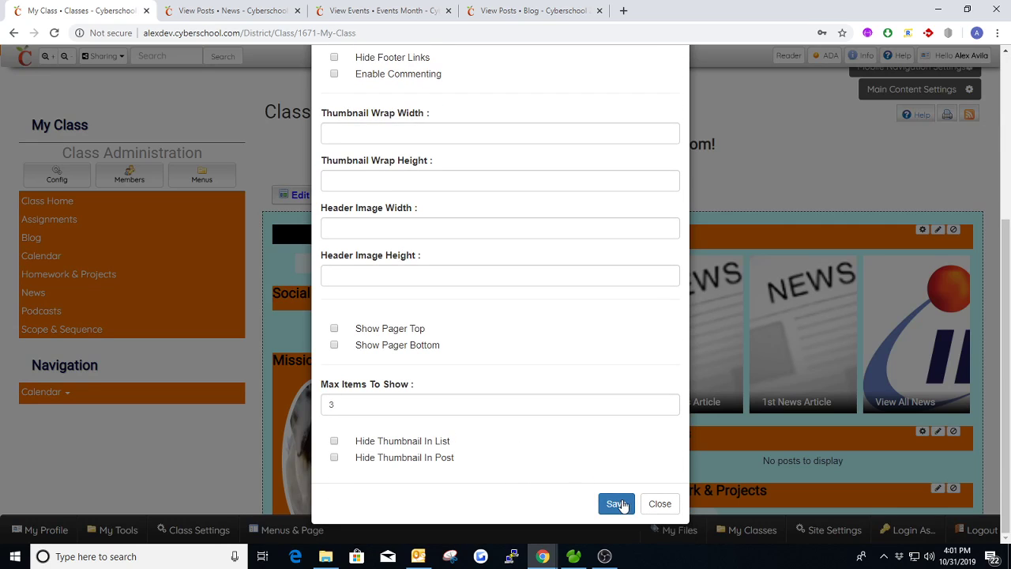
{"action": "left_click", "coordinate": [616, 504]}
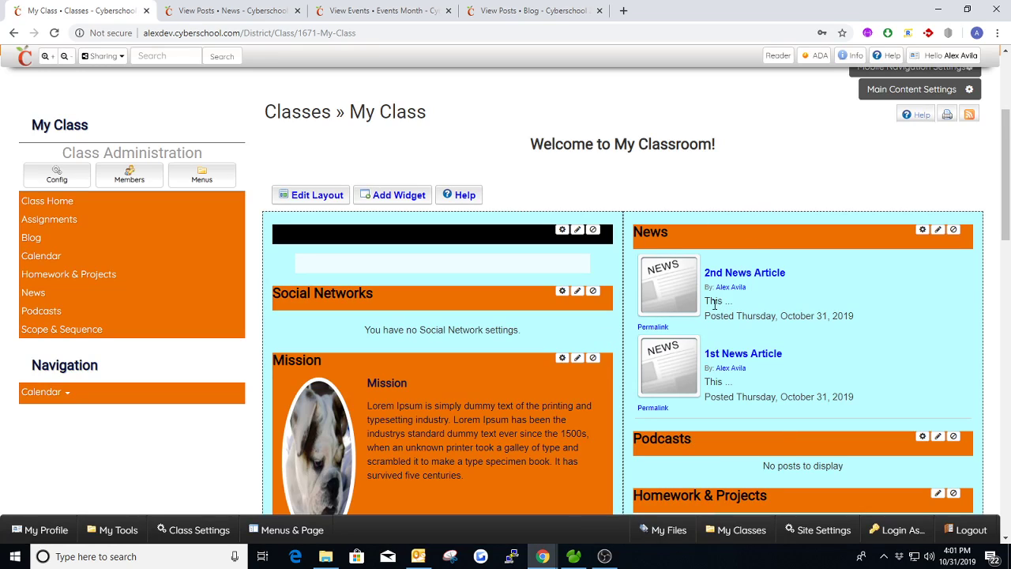
Step: Set the News widget's truncate length to 7 and save the widget settings
{"action": "left_click", "coordinate": [922, 230]}
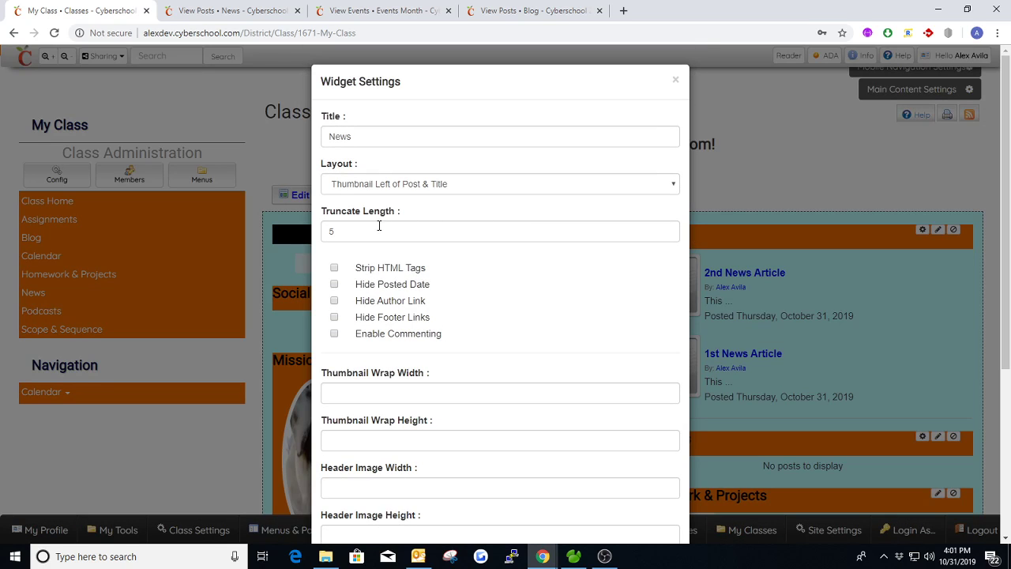
{"action": "left_click_drag", "start_coordinate": [364, 226], "coordinate": [330, 230]}
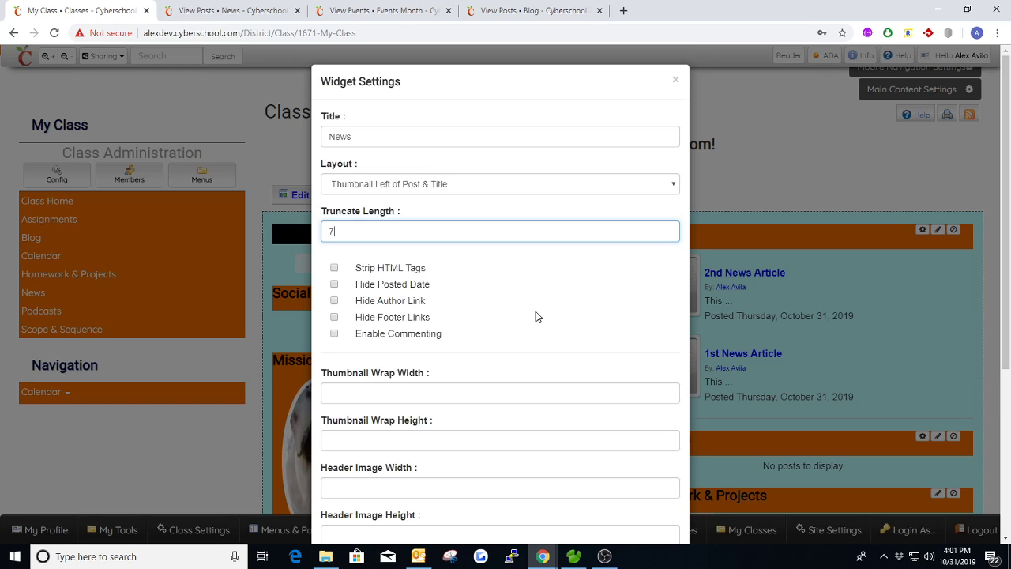
{"action": "scroll", "coordinate": [535, 316], "scroll_direction": "down", "scroll_amount": 3}
{"action": "left_click", "coordinate": [616, 502]}
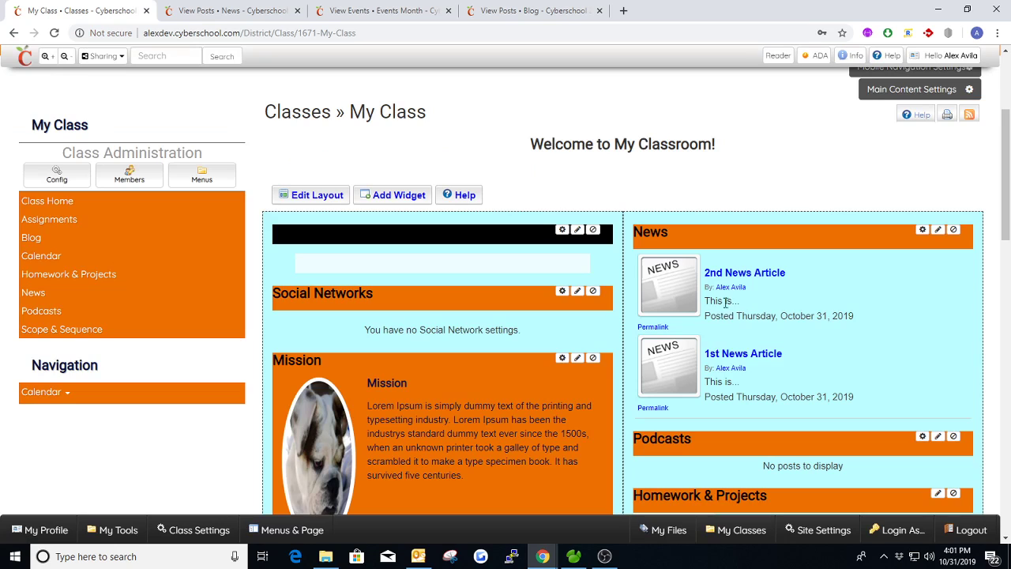
Step: Open the 2nd News Article from the News widget to read its full text, and return to the My Class page
{"action": "left_click", "coordinate": [755, 273]}
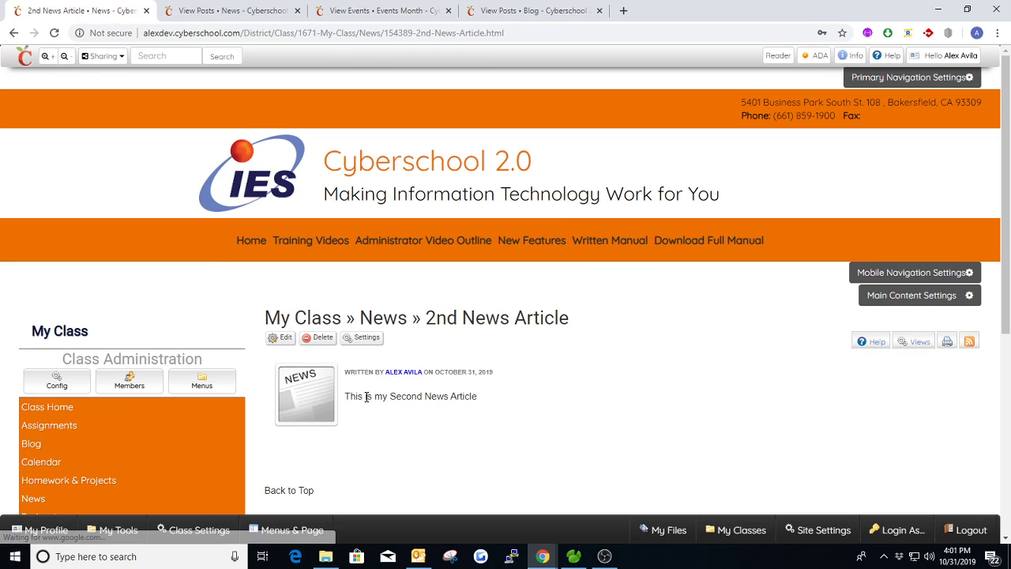
{"action": "left_click_drag", "start_coordinate": [350, 395], "coordinate": [500, 407]}
{"action": "left_click", "coordinate": [491, 436]}
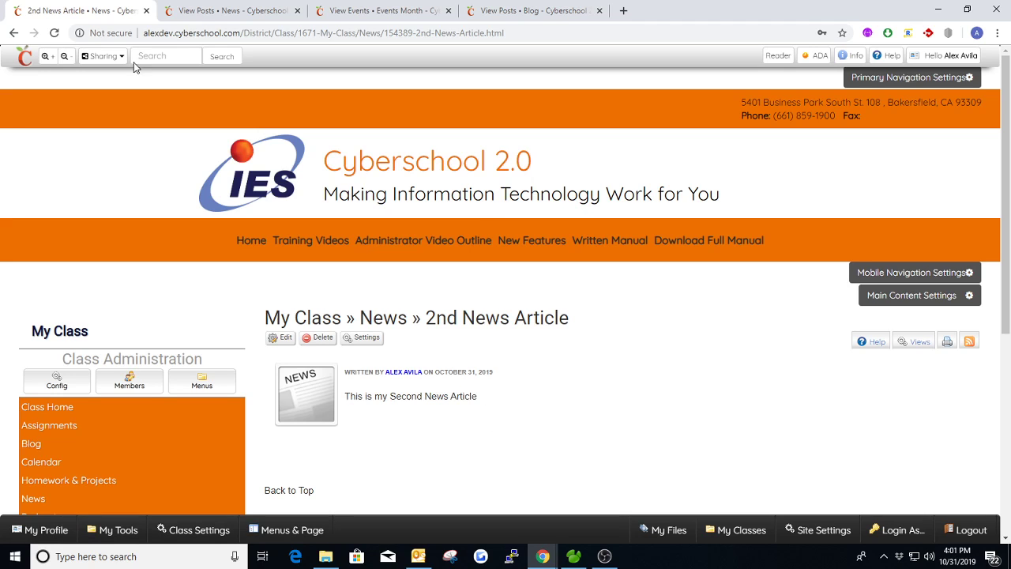
{"action": "left_click", "coordinate": [14, 32]}
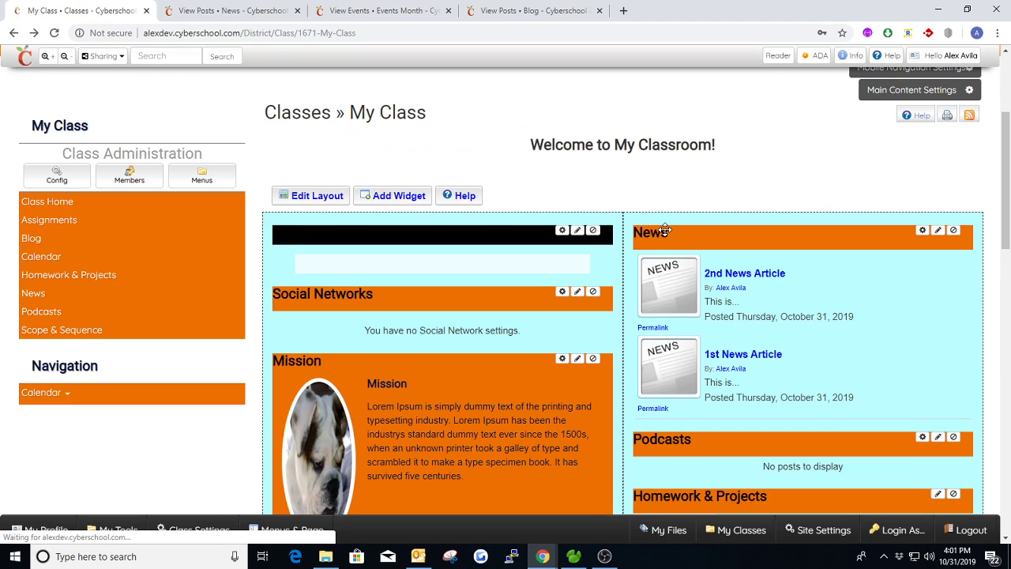
{"action": "scroll", "coordinate": [677, 248], "scroll_direction": "down", "scroll_amount": 1}
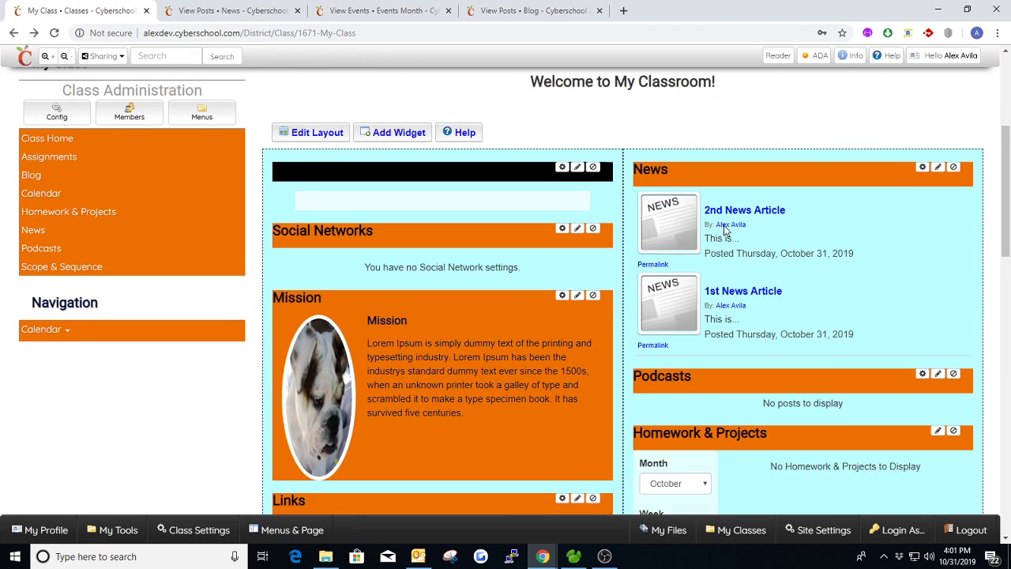
Step: Close the News, Events and Blog browser tabs, keeping only the My Class page open
{"action": "left_click", "coordinate": [296, 10]}
{"action": "left_click", "coordinate": [297, 11]}
{"action": "left_click", "coordinate": [297, 10]}
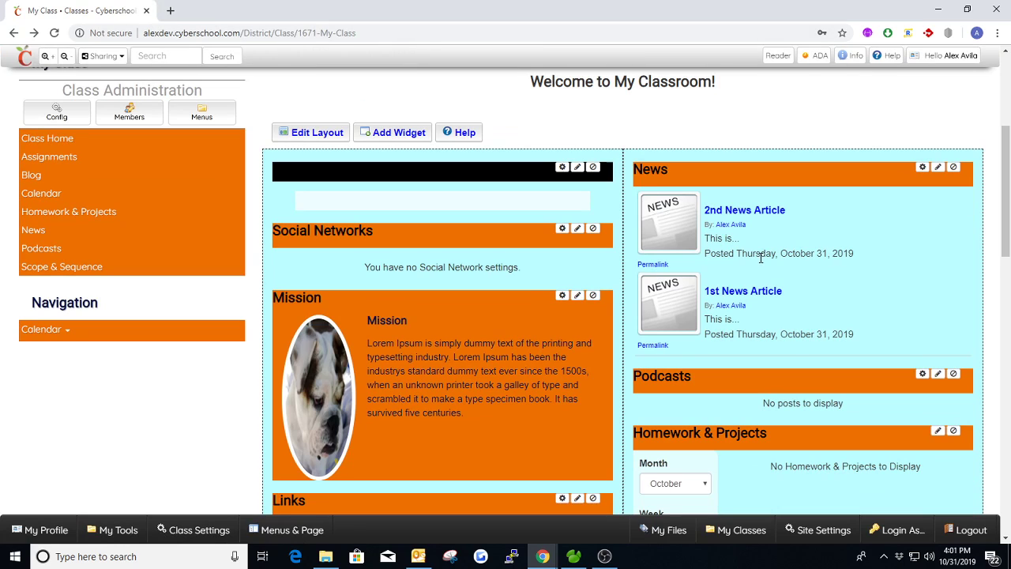
{"action": "scroll", "coordinate": [494, 224], "scroll_direction": "down", "scroll_amount": 1}
{"action": "scroll", "coordinate": [494, 224], "scroll_direction": "up", "scroll_amount": 1}
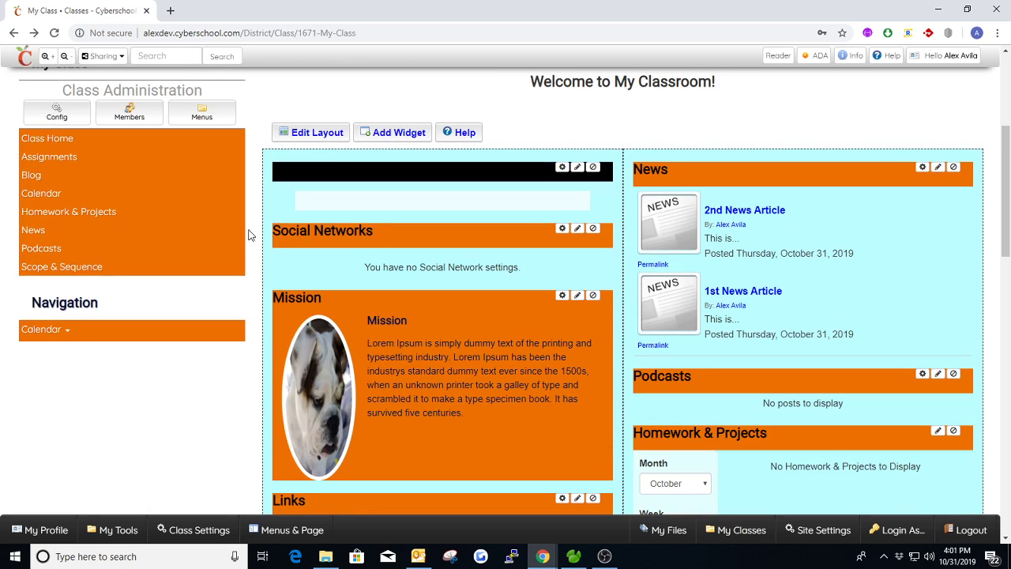
Step: Open the class's Podcasts page in a new tab and create a podcast titled "1st Podcast" with the description "This is my First Podcast"
{"action": "left_click", "coordinate": [41, 249], "text": "ctrl"}
{"action": "left_click", "coordinate": [223, 11]}
{"action": "scroll", "coordinate": [498, 343], "scroll_direction": "down", "scroll_amount": 1}
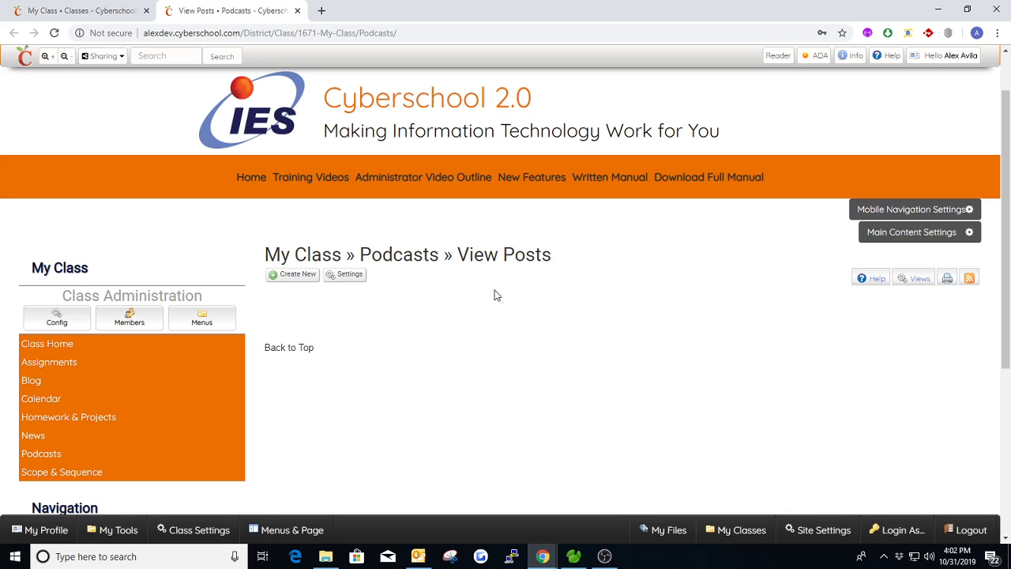
{"action": "left_click", "coordinate": [291, 276]}
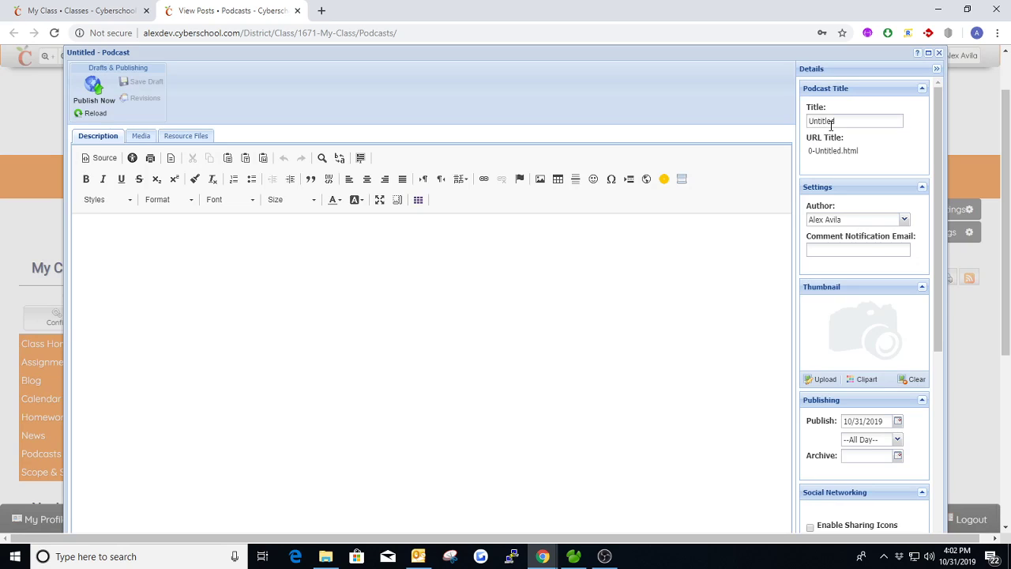
{"action": "double_click", "coordinate": [829, 121]}
{"action": "type", "text": "1st "}
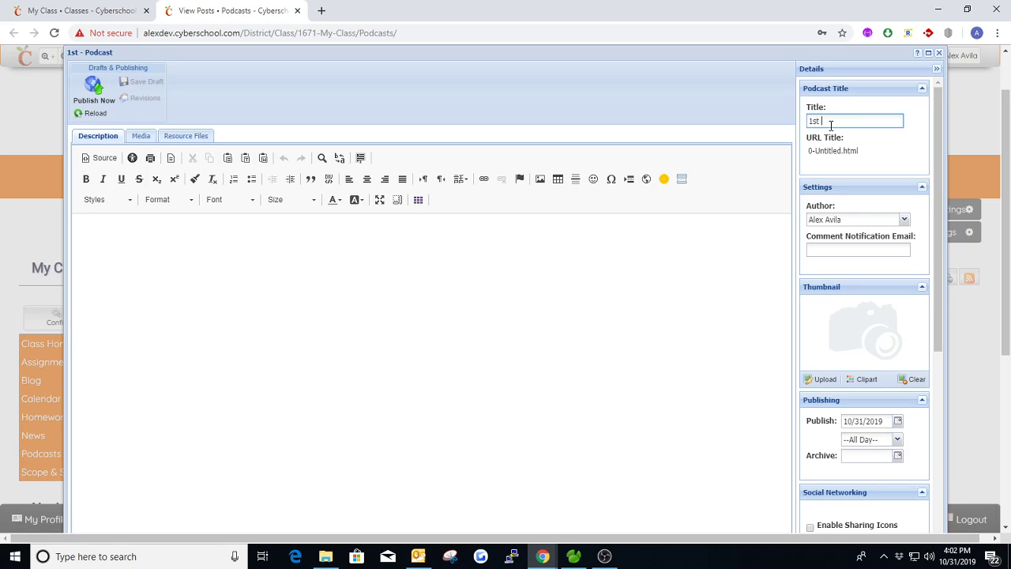
{"action": "type", "text": "Podcast"}
{"action": "key", "text": "Tab"}
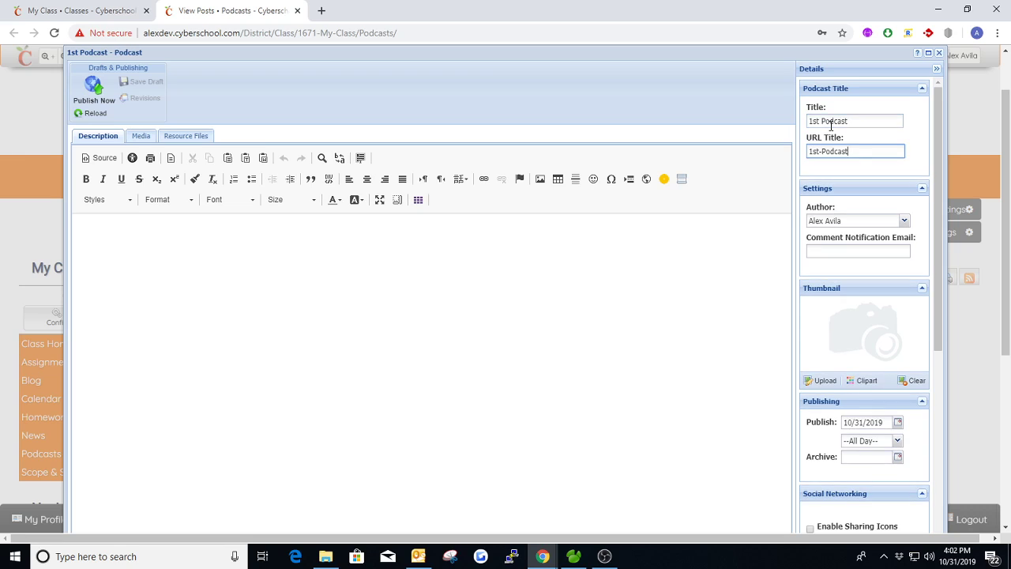
{"action": "left_click", "coordinate": [260, 294]}
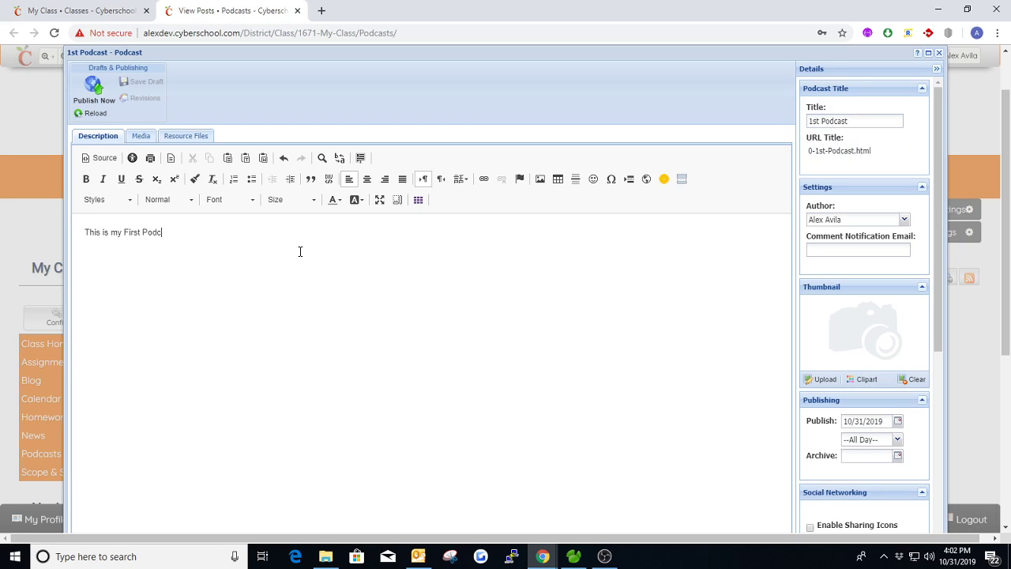
Step: Save the new podcast to view its media upload form and file chooser, and close both without selecting a file
{"action": "left_click", "coordinate": [139, 136]}
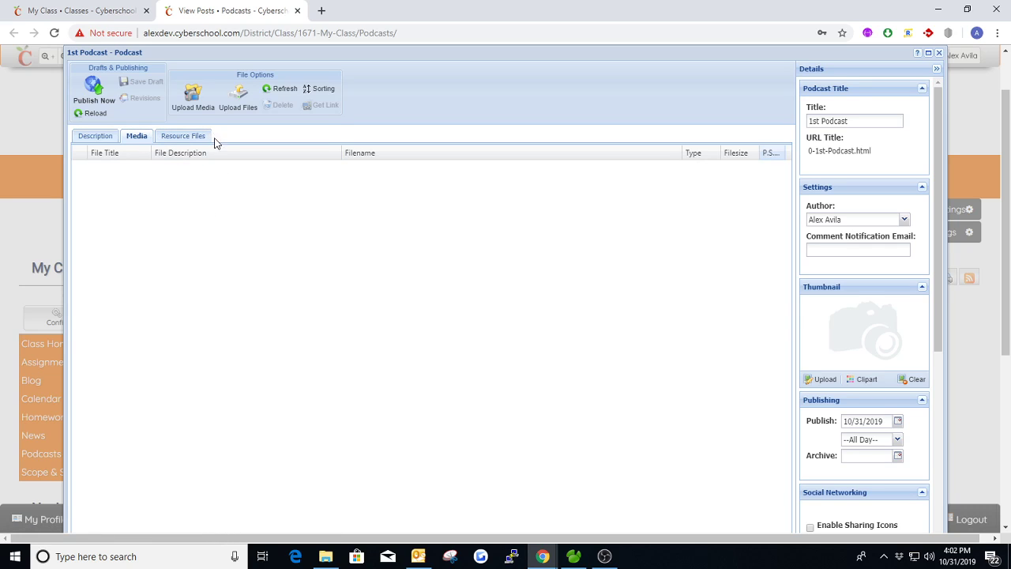
{"action": "left_click", "coordinate": [192, 103]}
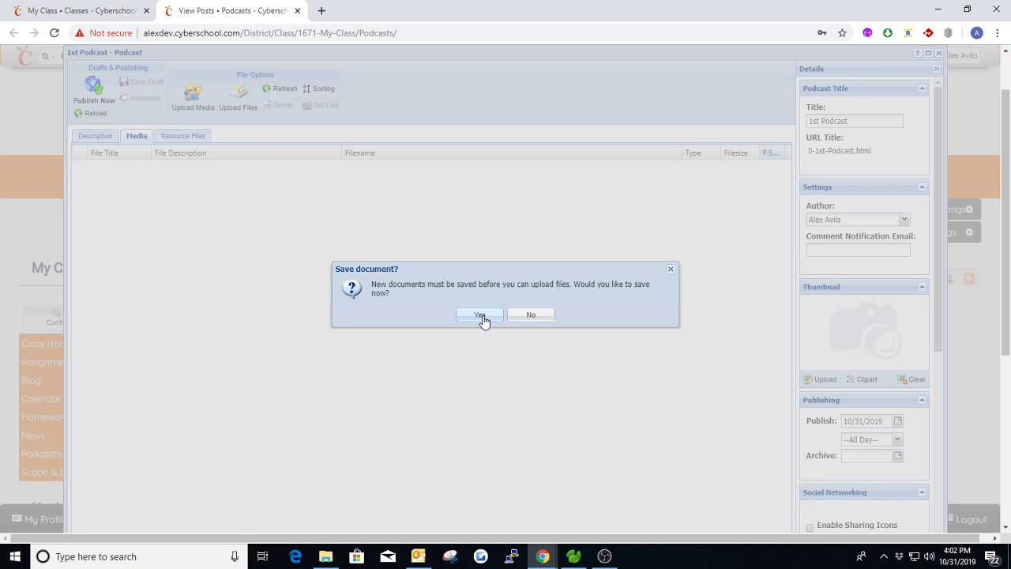
{"action": "left_click", "coordinate": [481, 316]}
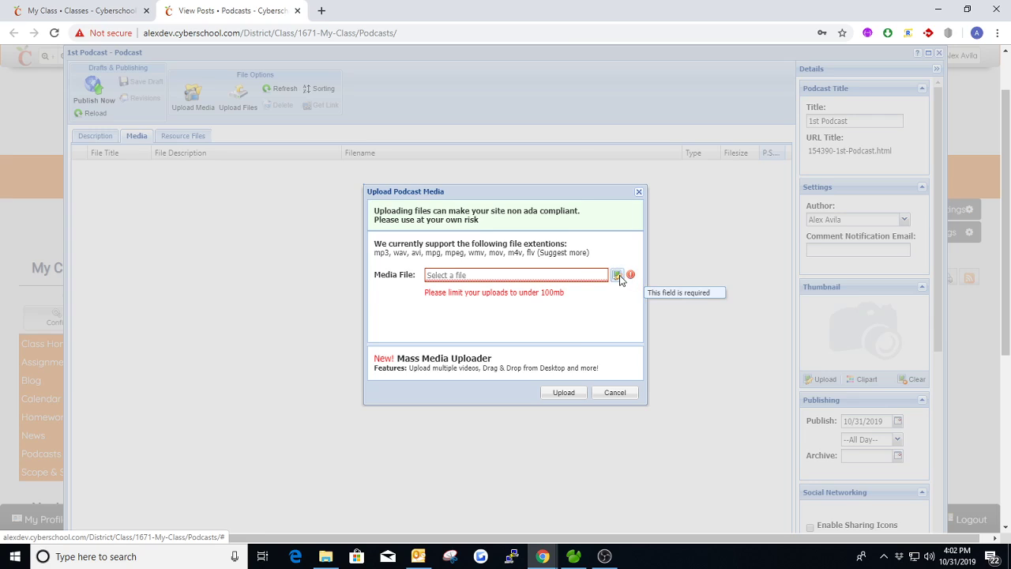
{"action": "left_click", "coordinate": [617, 275]}
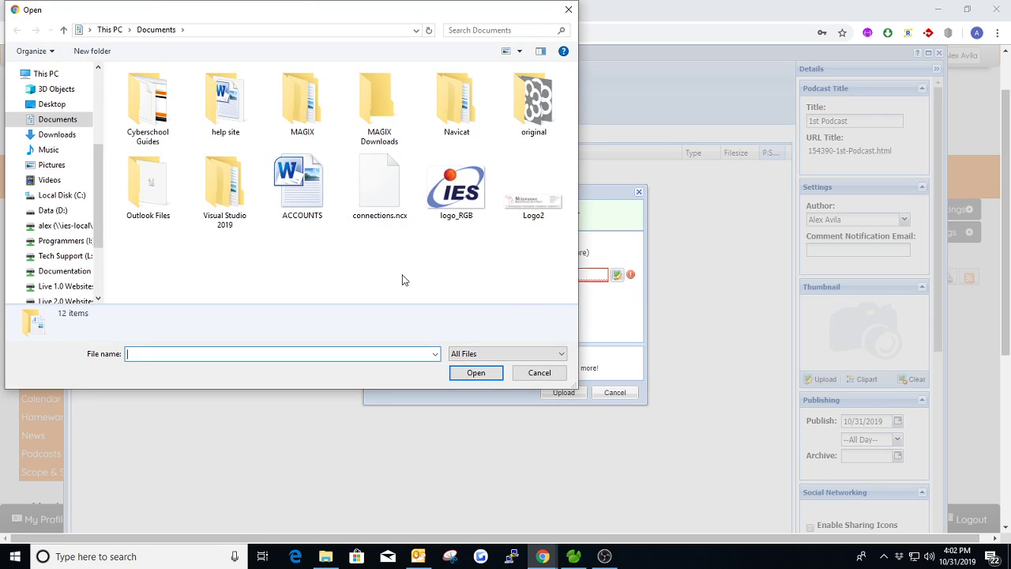
{"action": "left_click", "coordinate": [567, 9]}
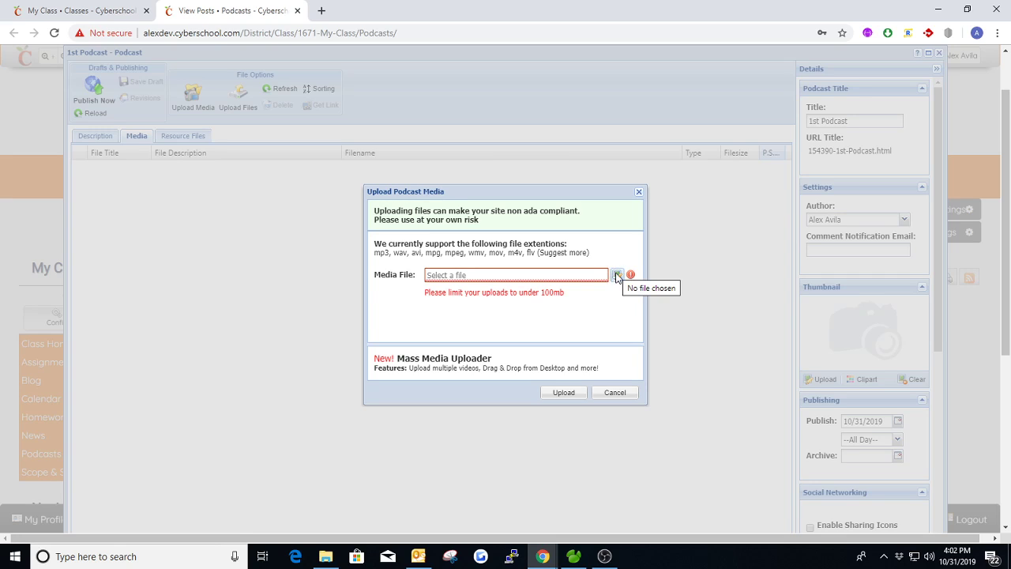
{"action": "left_click", "coordinate": [638, 193]}
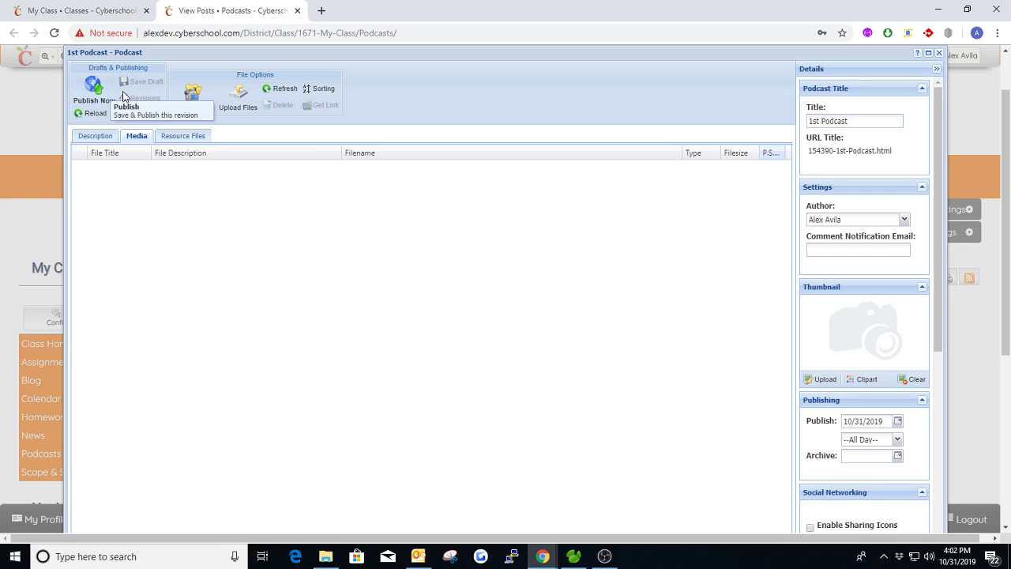
Step: Publish the podcast and reload the My Class page to check the Podcasts widget
{"action": "left_click", "coordinate": [94, 89]}
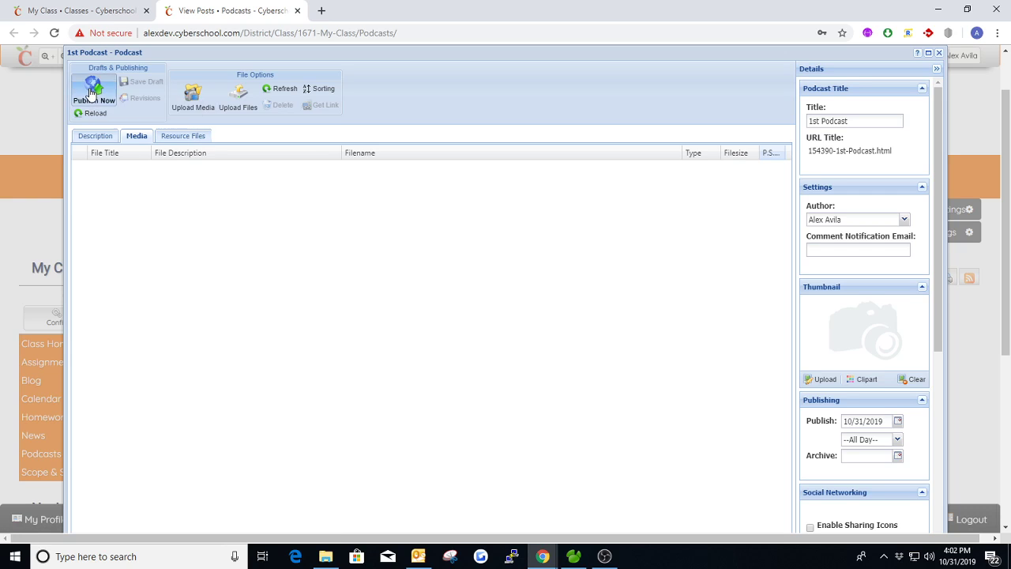
{"action": "scroll", "coordinate": [512, 355], "scroll_direction": "down", "scroll_amount": 1}
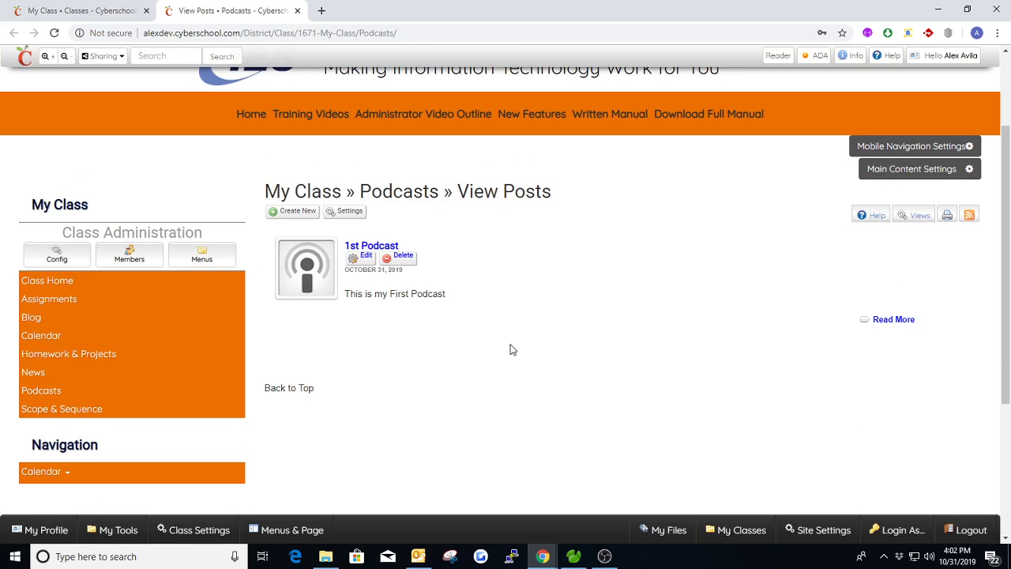
{"action": "left_click", "coordinate": [86, 15]}
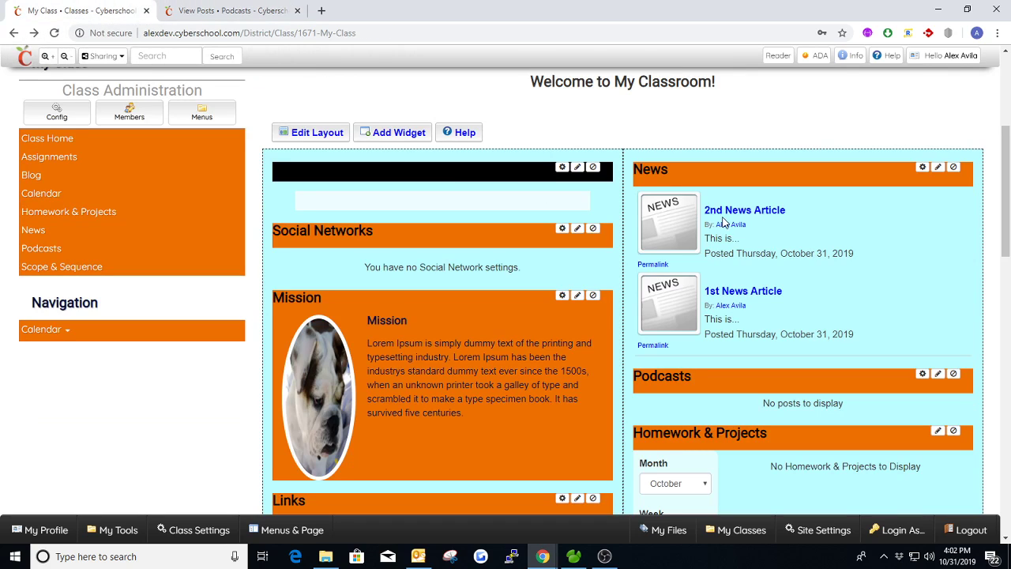
{"action": "key", "text": "F5"}
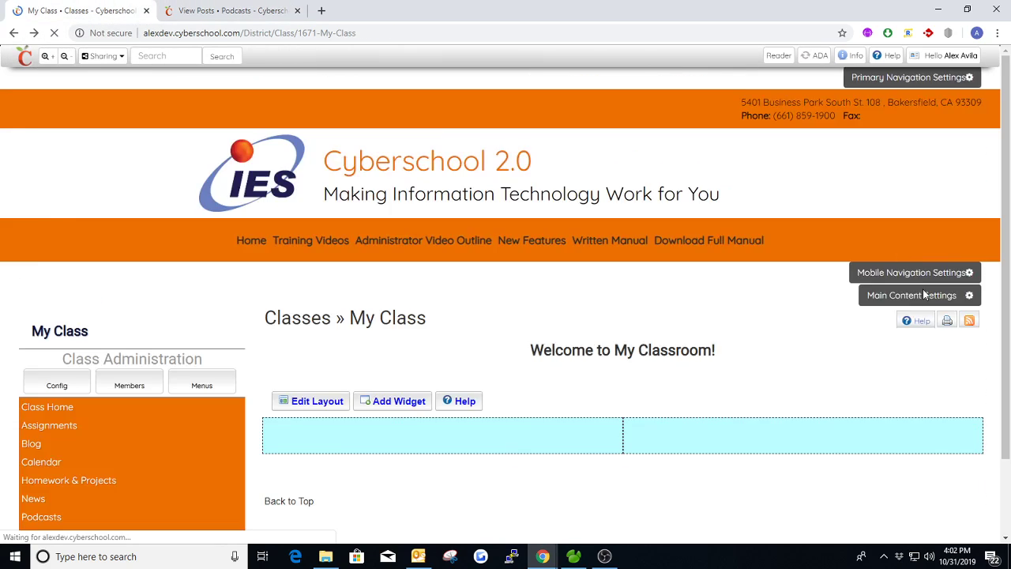
{"action": "scroll", "coordinate": [819, 293], "scroll_direction": "down", "scroll_amount": 1}
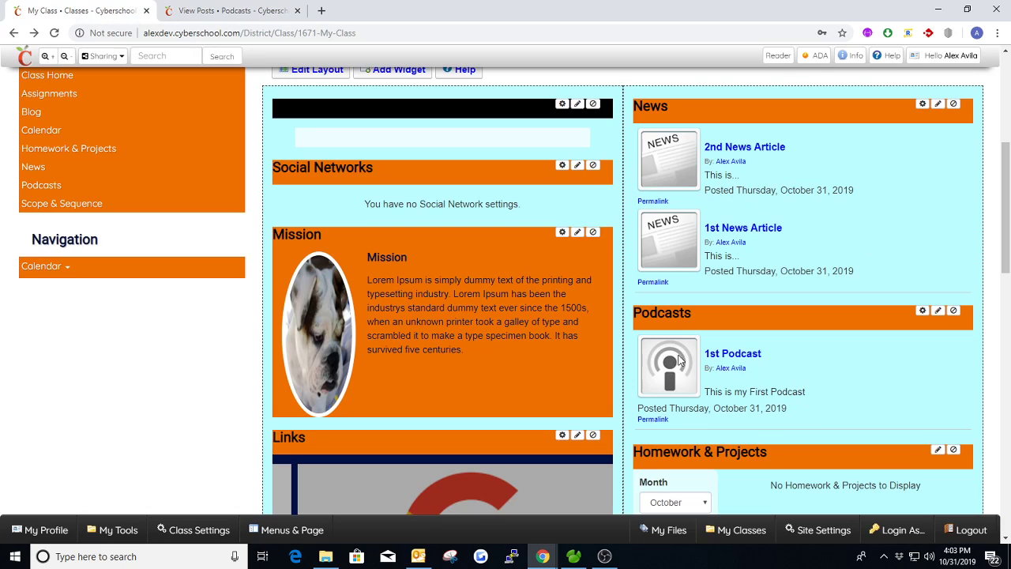
{"action": "scroll", "coordinate": [781, 363], "scroll_direction": "down", "scroll_amount": 1}
{"action": "scroll", "coordinate": [793, 355], "scroll_direction": "down", "scroll_amount": 1}
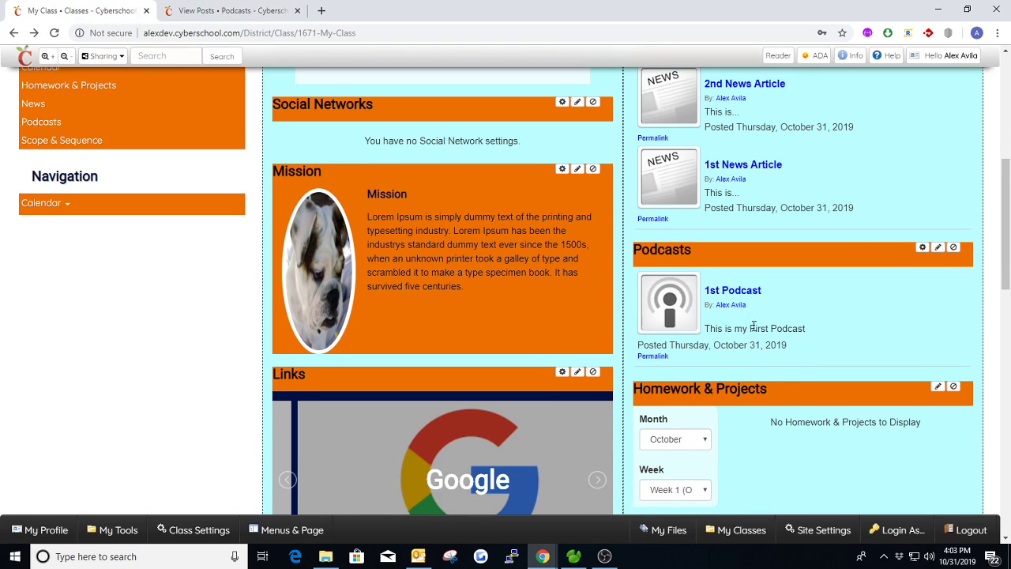
{"action": "scroll", "coordinate": [718, 288], "scroll_direction": "up", "scroll_amount": 3}
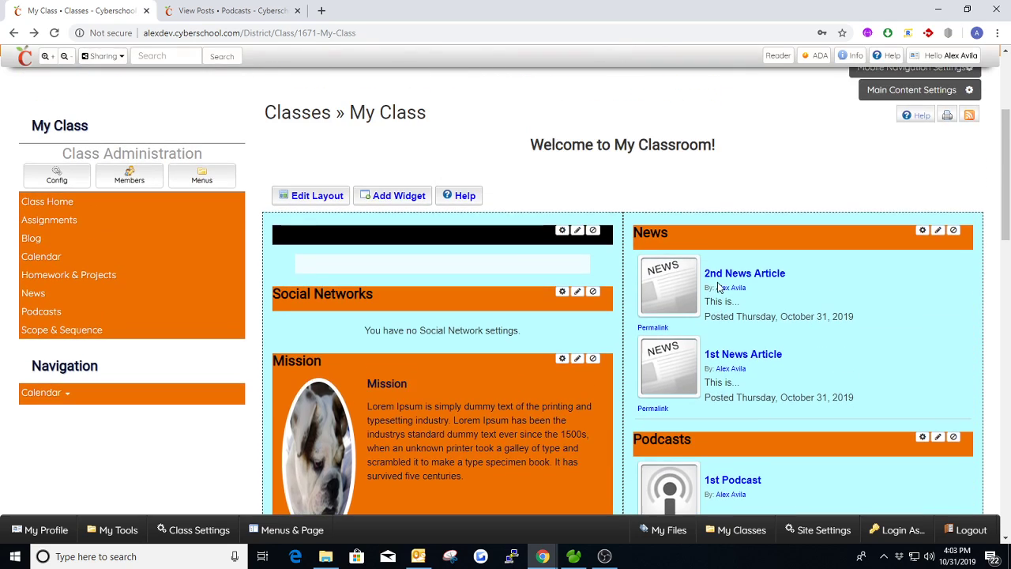
Step: Close the Podcasts browser tab and look over the My Class widgets down to Homework & Projects
{"action": "left_click", "coordinate": [297, 10]}
{"action": "scroll", "coordinate": [695, 268], "scroll_direction": "down", "scroll_amount": 1}
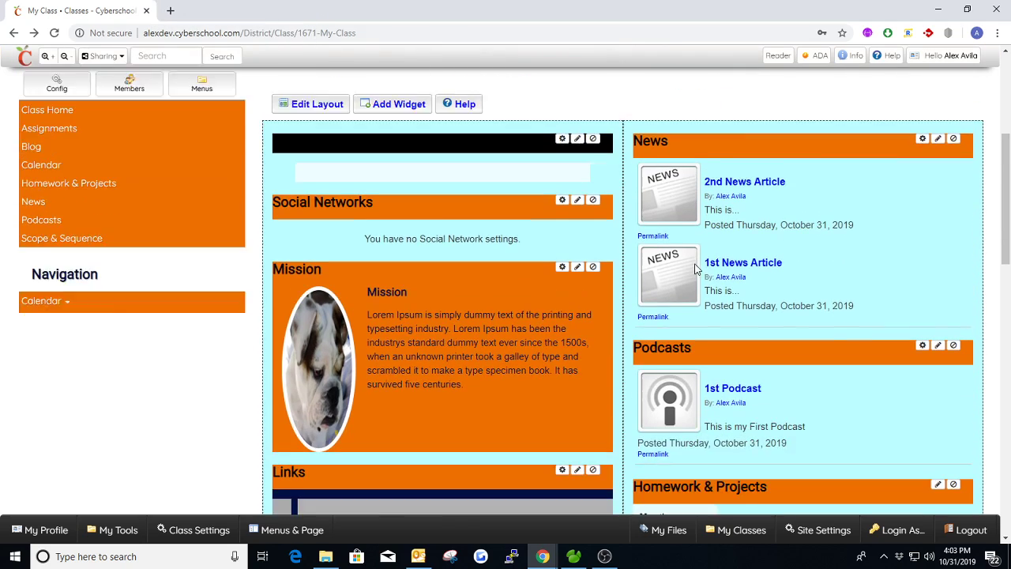
{"action": "scroll", "coordinate": [789, 355], "scroll_direction": "down", "scroll_amount": 1}
{"action": "scroll", "coordinate": [800, 391], "scroll_direction": "up", "scroll_amount": 2}
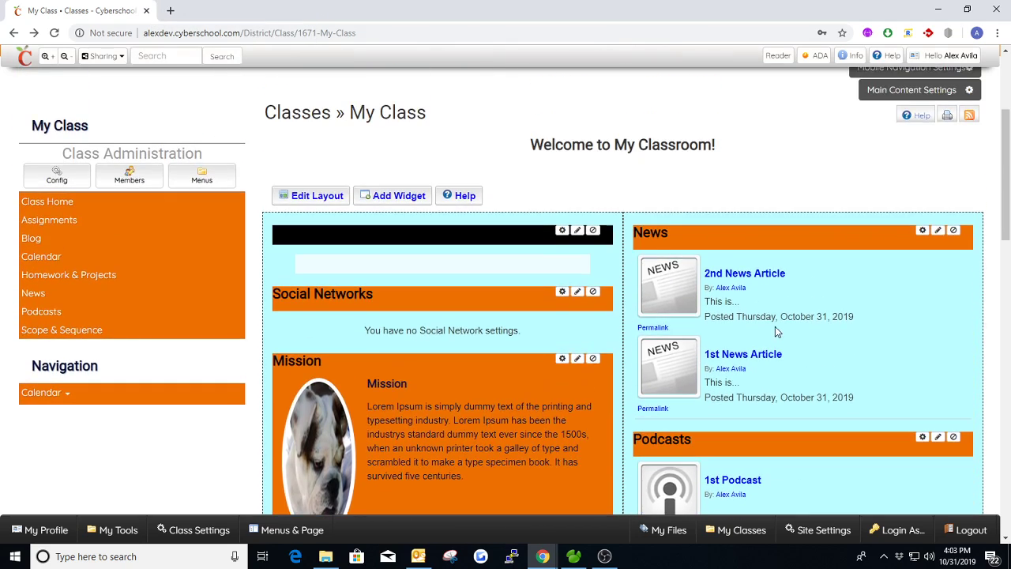
{"action": "scroll", "coordinate": [776, 332], "scroll_direction": "down", "scroll_amount": 3}
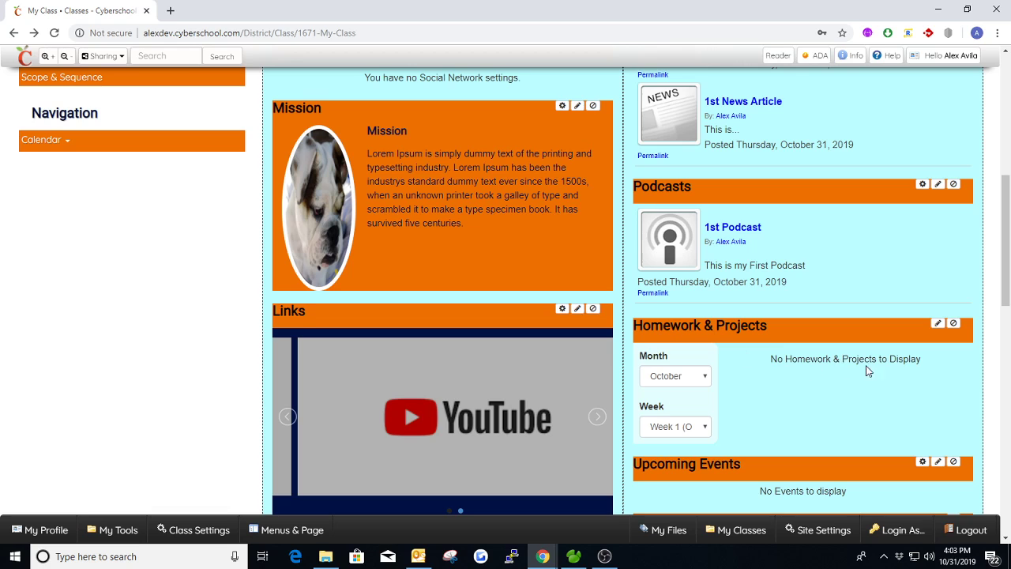
{"action": "scroll", "coordinate": [869, 371], "scroll_direction": "up", "scroll_amount": 2}
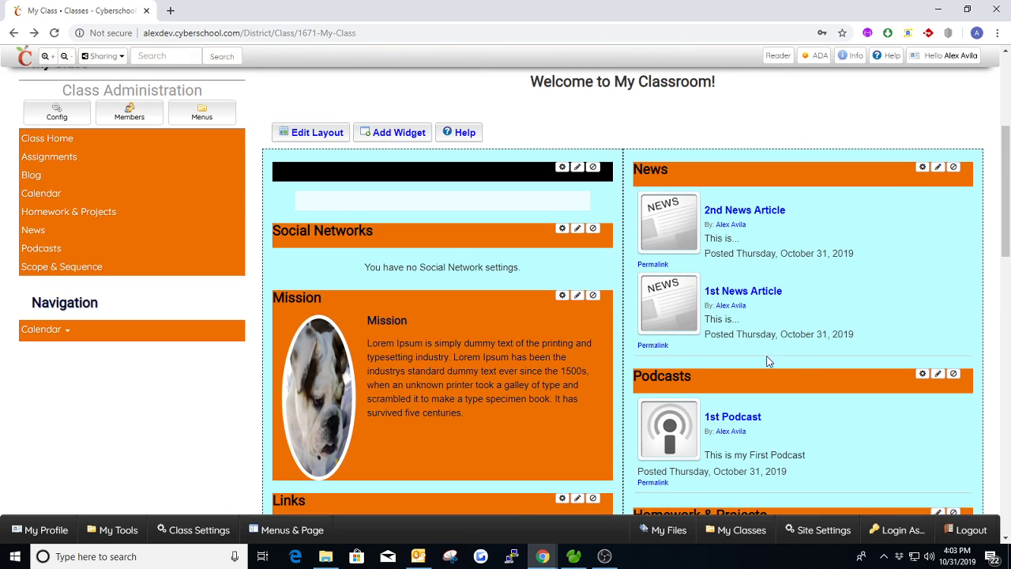
Step: Open the class's Homework & Projects page in a new tab and add a subject titled "Science"
{"action": "middle_click", "coordinate": [107, 215]}
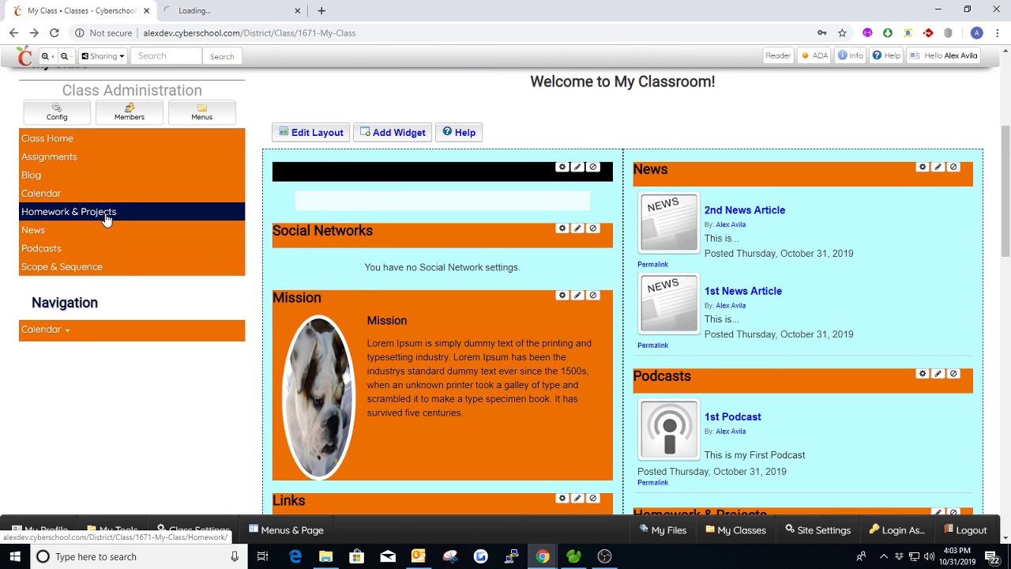
{"action": "left_click", "coordinate": [198, 10]}
{"action": "mouse_move", "coordinate": [707, 348]}
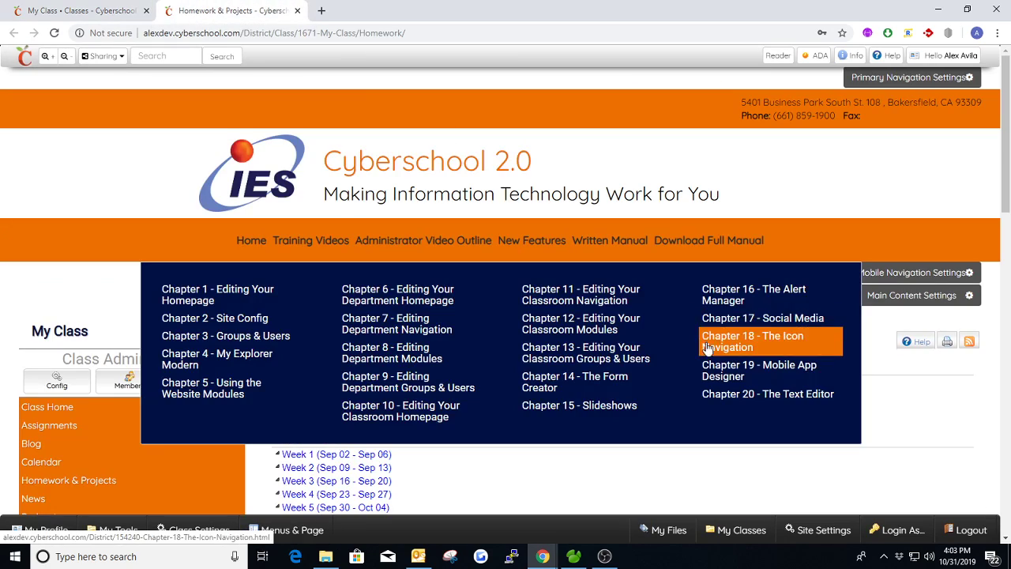
{"action": "scroll", "coordinate": [507, 463], "scroll_direction": "down", "scroll_amount": 2}
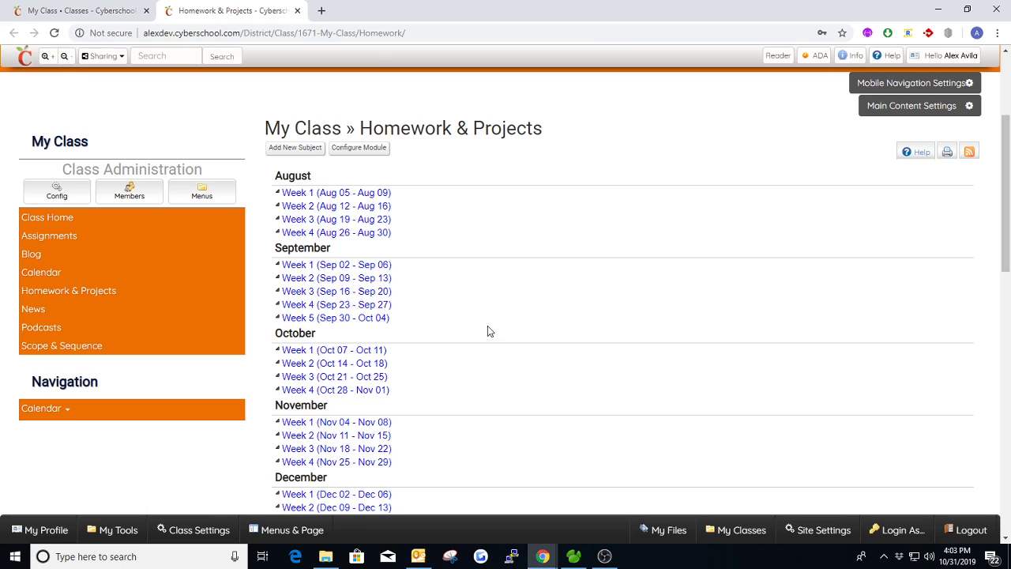
{"action": "left_click", "coordinate": [294, 150]}
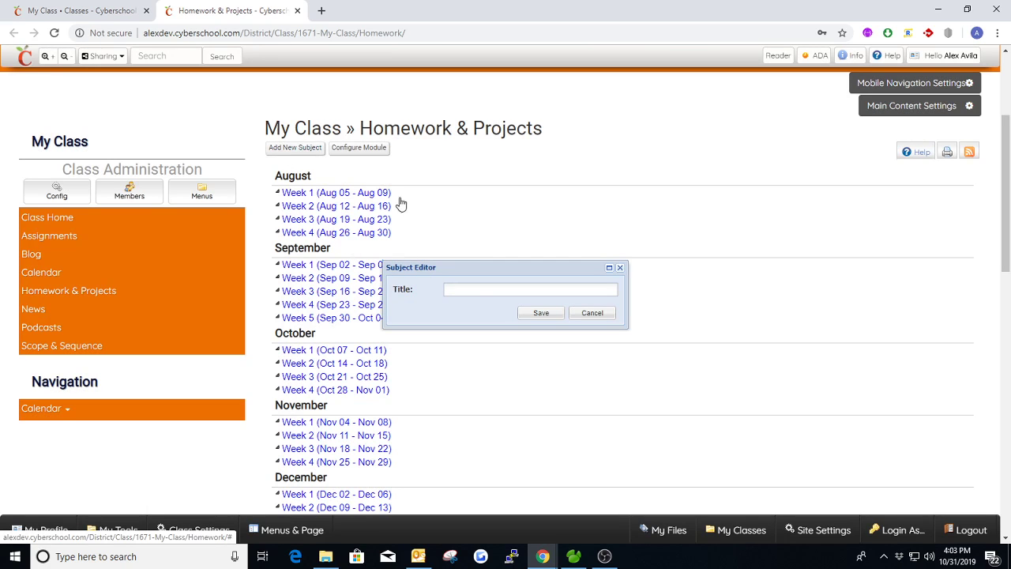
{"action": "left_click", "coordinate": [481, 289]}
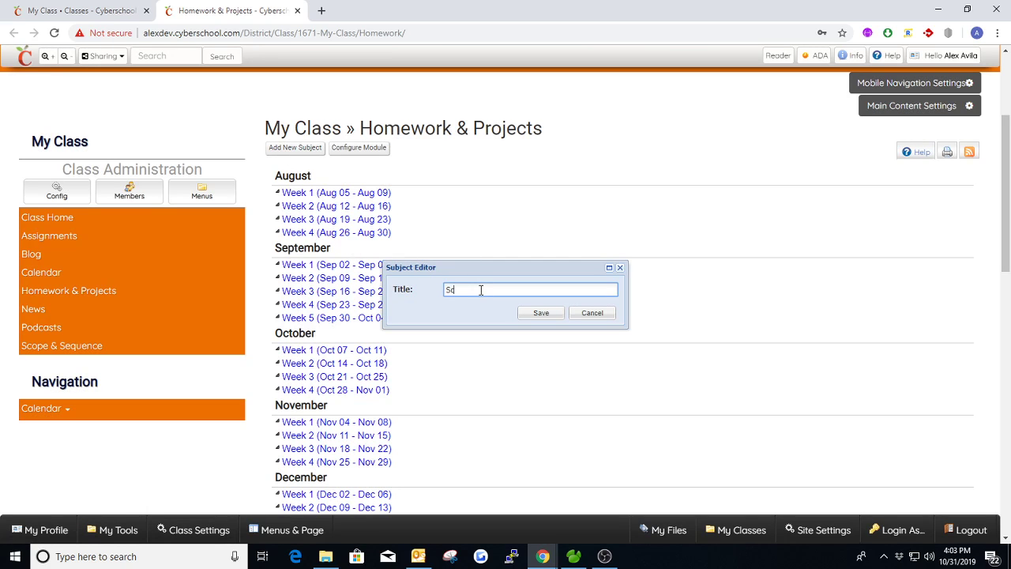
{"action": "left_click", "coordinate": [537, 313]}
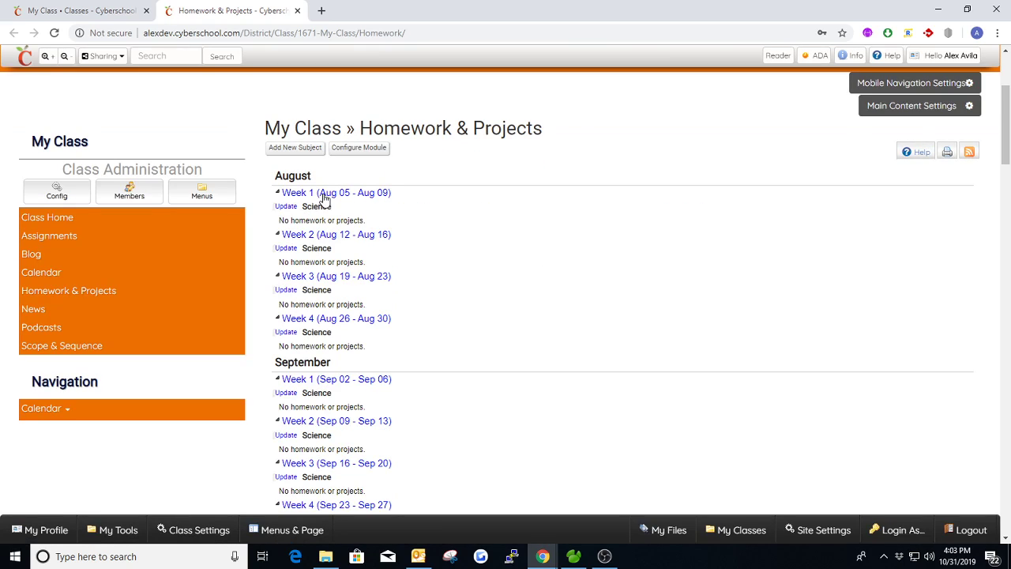
Step: Look through the weekly Science entries on the Homework & Projects page from August to July
{"action": "scroll", "coordinate": [325, 198], "scroll_direction": "down", "scroll_amount": 2}
{"action": "scroll", "coordinate": [347, 174], "scroll_direction": "up", "scroll_amount": 2}
{"action": "scroll", "coordinate": [319, 162], "scroll_direction": "down", "scroll_amount": 7}
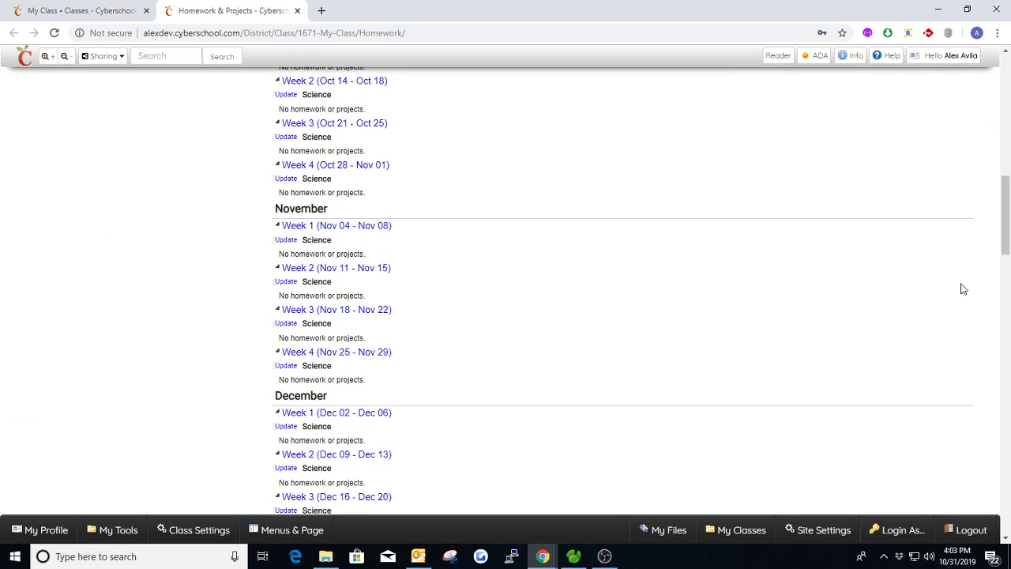
{"action": "left_click_drag", "start_coordinate": [1004, 207], "coordinate": [1006, 436]}
{"action": "scroll", "coordinate": [506, 316], "scroll_direction": "down", "scroll_amount": 3}
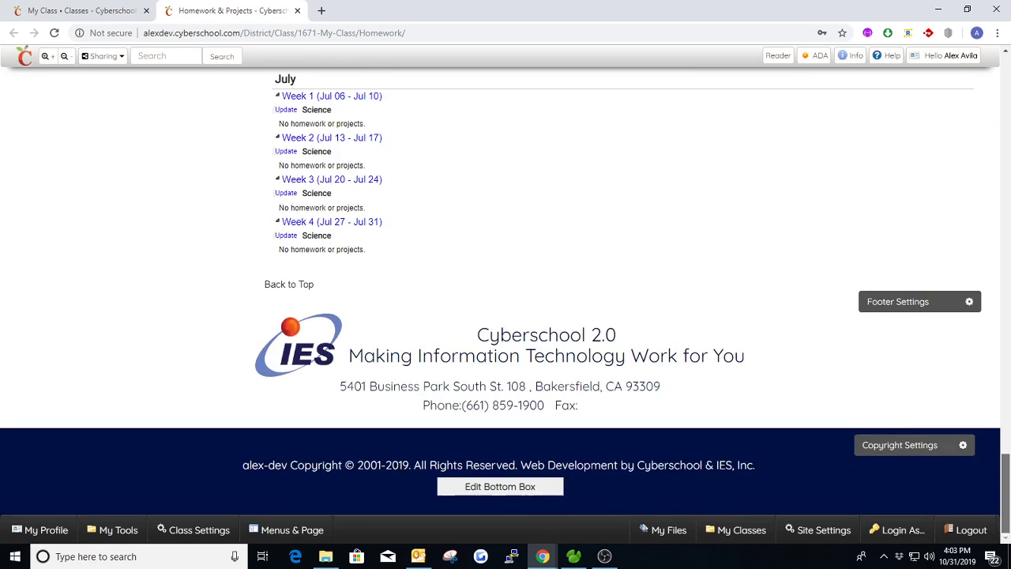
{"action": "scroll", "coordinate": [551, 213], "scroll_direction": "up", "scroll_amount": 3}
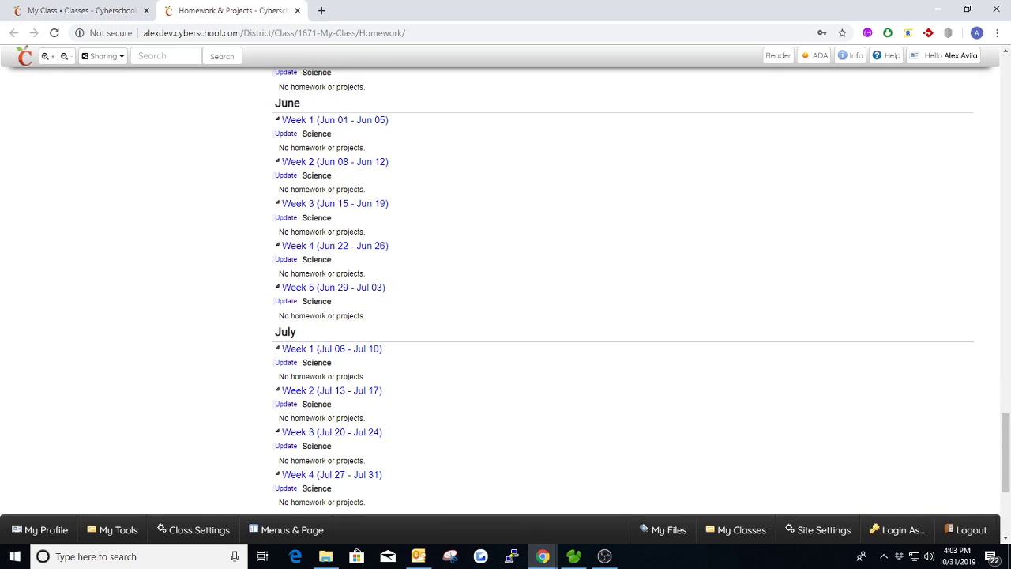
{"action": "left_click_drag", "start_coordinate": [1005, 454], "coordinate": [985, 122]}
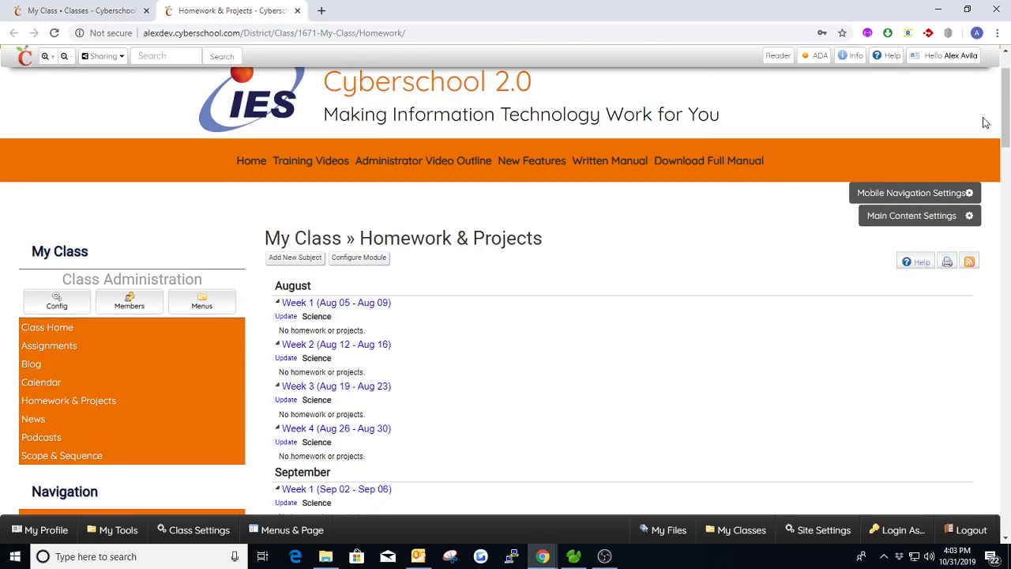
{"action": "scroll", "coordinate": [494, 370], "scroll_direction": "down", "scroll_amount": 1}
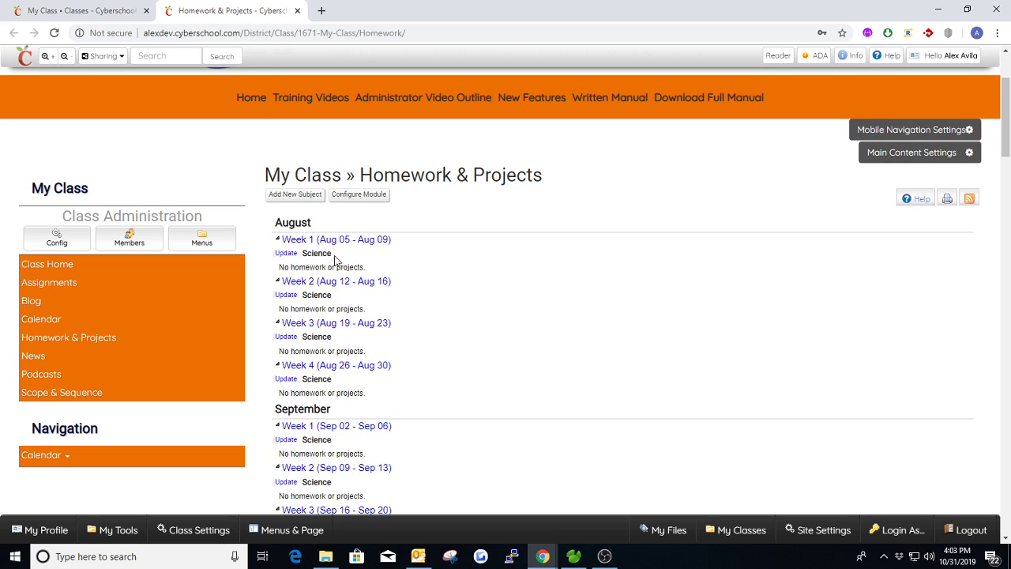
{"action": "scroll", "coordinate": [368, 354], "scroll_direction": "down", "scroll_amount": 1}
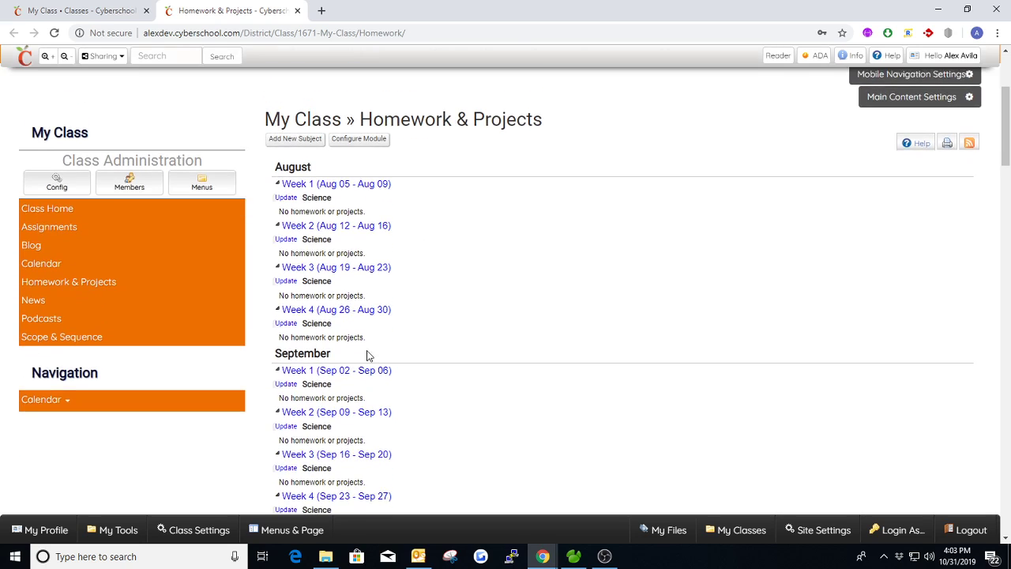
Step: Update the Science homework for October Week 4 (Oct 28 - Nov 01) with "10/31/2019: Halloween" and save it
{"action": "scroll", "coordinate": [386, 308], "scroll_direction": "down", "scroll_amount": 5}
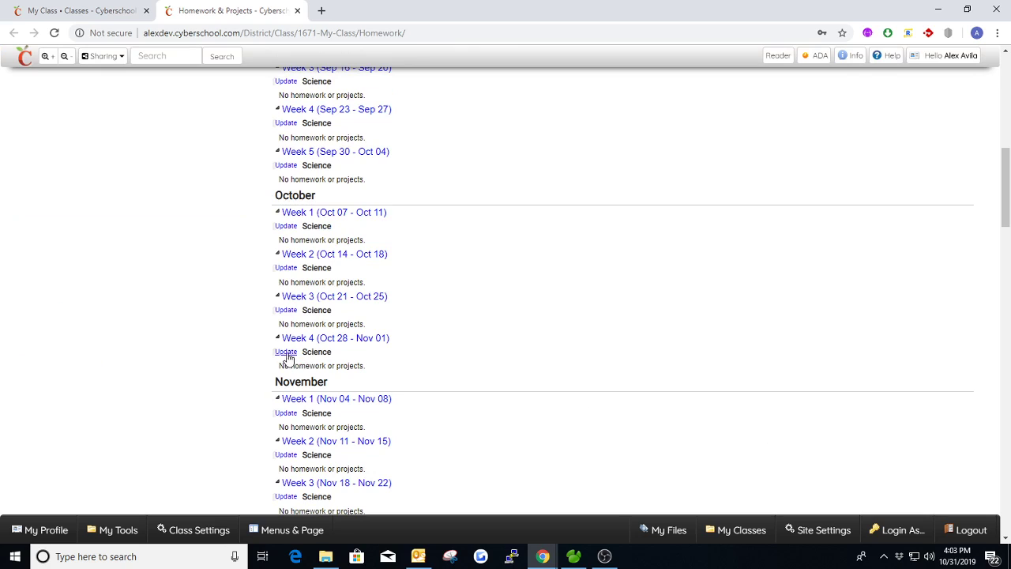
{"action": "left_click", "coordinate": [286, 353]}
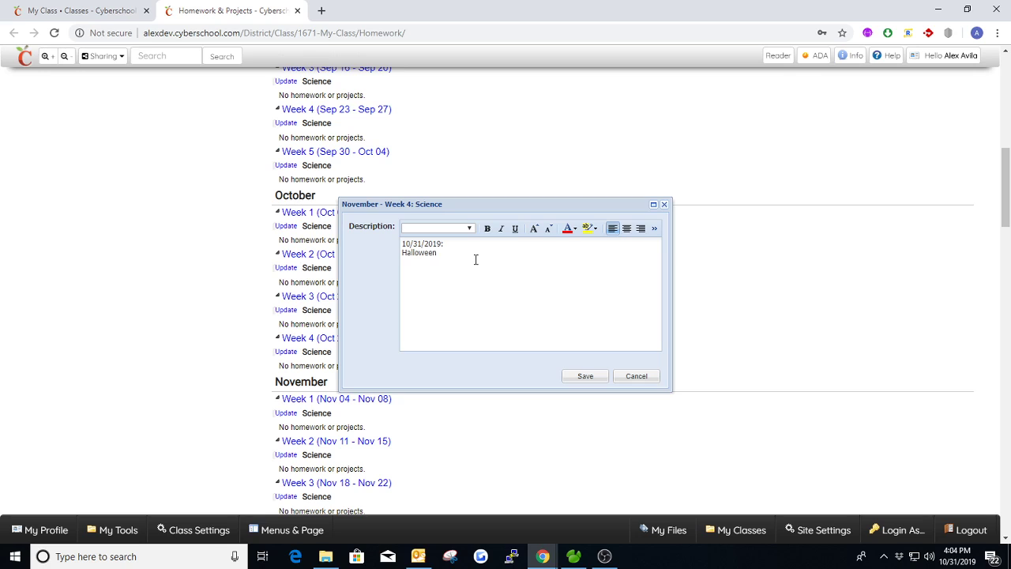
{"action": "left_click", "coordinate": [580, 377]}
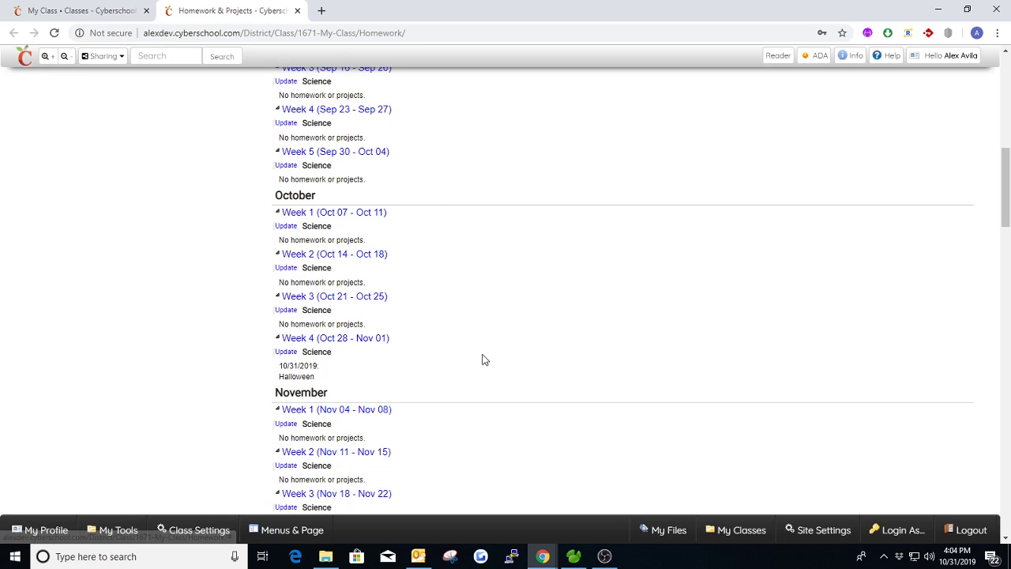
Step: Update the Science homework for October Week 3 (Oct 21 - Oct 25) with "Wednesday: Activity Start due Friday" and save it
{"action": "left_click", "coordinate": [286, 310]}
{"action": "left_click", "coordinate": [423, 261]}
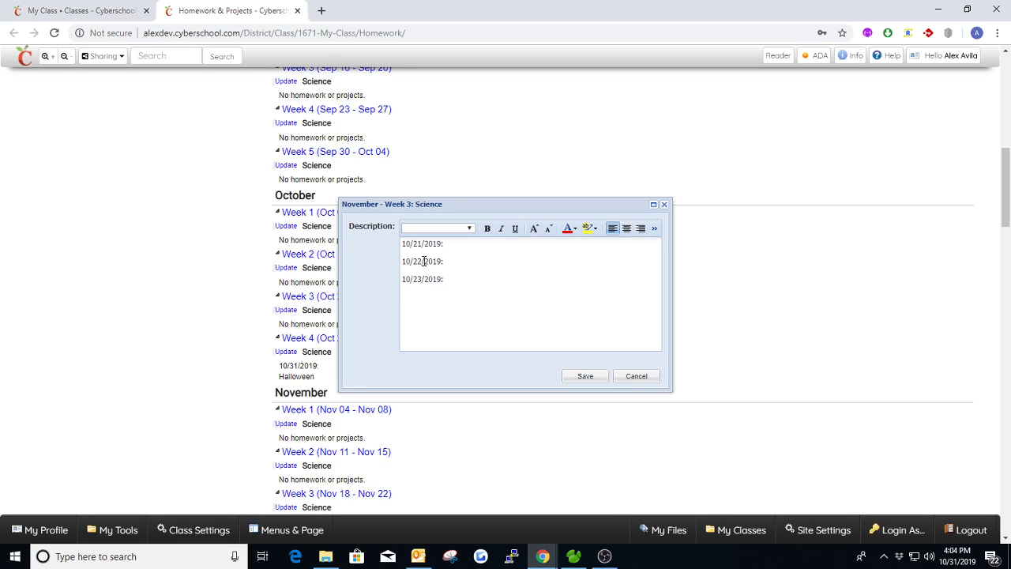
{"action": "key", "text": "BackSpace"}
{"action": "key", "text": "BackSpace"}
{"action": "key", "text": "BackSpace"}
{"action": "key", "text": "BackSpace"}
{"action": "key", "text": "BackSpace"}
{"action": "key", "text": "BackSpace"}
{"action": "key", "text": "BackSpace"}
{"action": "key", "text": "BackSpace"}
{"action": "key", "text": "BackSpace"}
{"action": "key", "text": "BackSpace"}
{"action": "key", "text": "BackSpace"}
{"action": "key", "text": "BackSpace"}
{"action": "key", "text": "BackSpace"}
{"action": "key", "text": "BackSpace"}
{"action": "key", "text": "BackSpace"}
{"action": "key", "text": "BackSpace"}
{"action": "key", "text": "BackSpace"}
{"action": "key", "text": "BackSpace"}
{"action": "key", "text": "BackSpace"}
{"action": "key", "text": "BackSpace"}
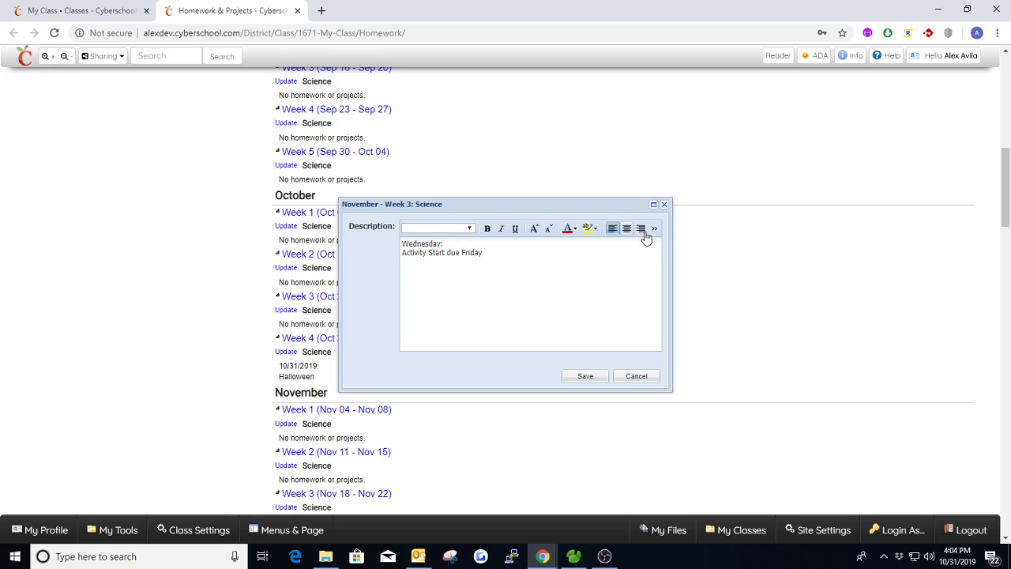
{"action": "left_click", "coordinate": [589, 377]}
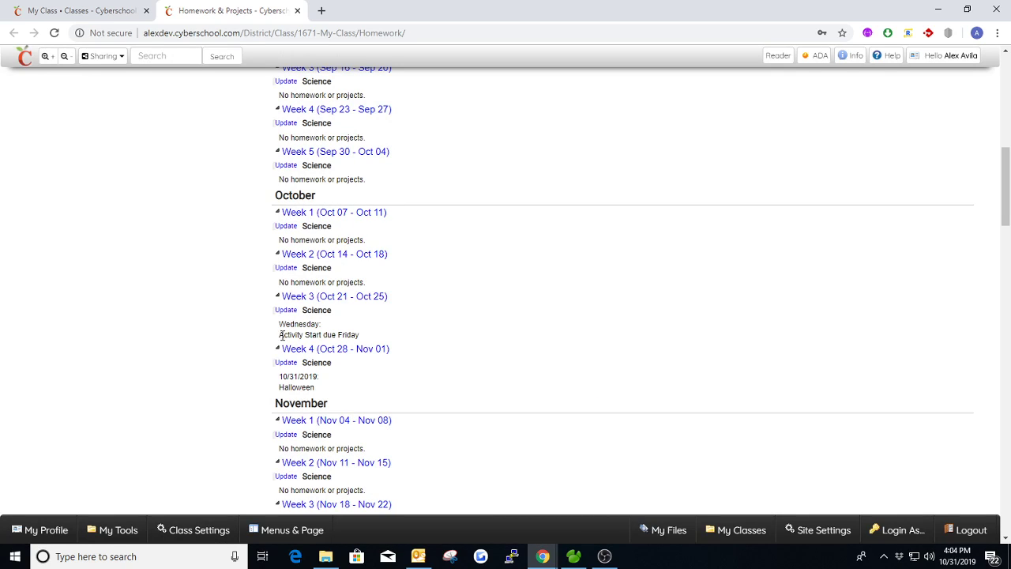
Step: Review the saved Science entries for Week 3 and Week 4 of October
{"action": "left_click_drag", "start_coordinate": [282, 335], "coordinate": [357, 334]}
{"action": "scroll", "coordinate": [364, 334], "scroll_direction": "down", "scroll_amount": 1}
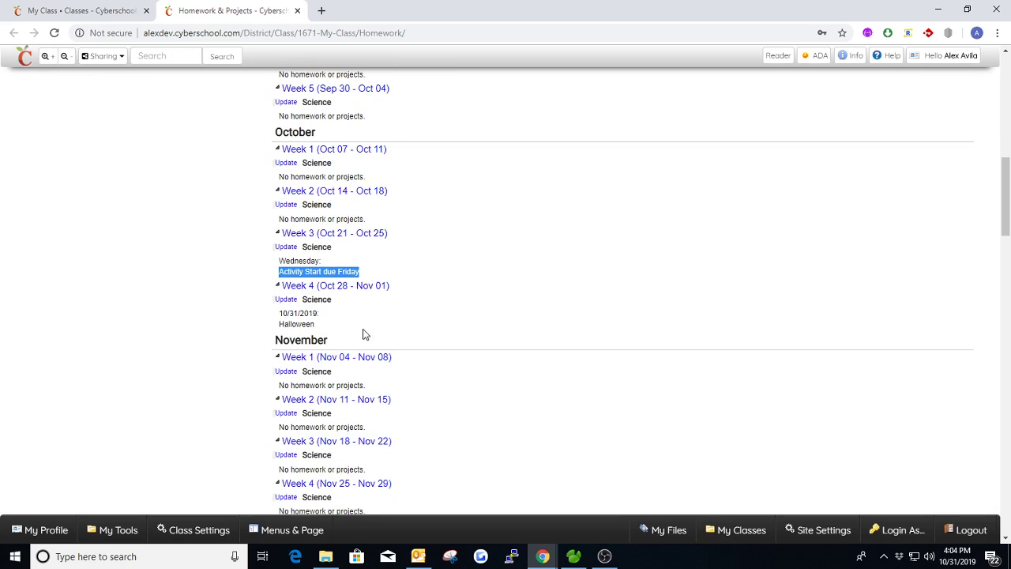
{"action": "left_click_drag", "start_coordinate": [280, 324], "coordinate": [361, 323]}
{"action": "left_click", "coordinate": [390, 311]}
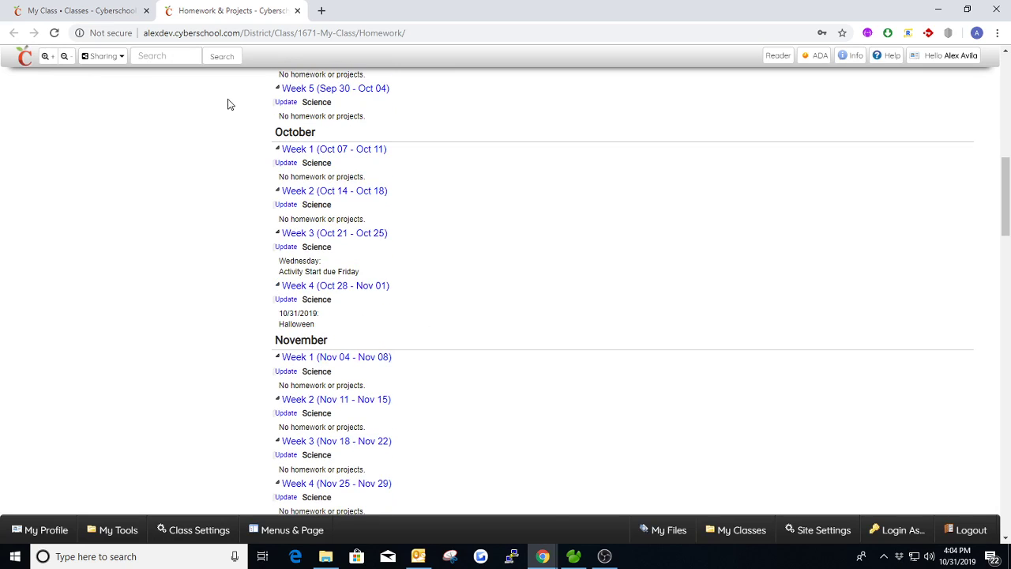
Step: Reload the My Class page and view the October Week 3 homework in the Homework & Projects widget
{"action": "left_click", "coordinate": [108, 17]}
{"action": "key", "text": "F5"}
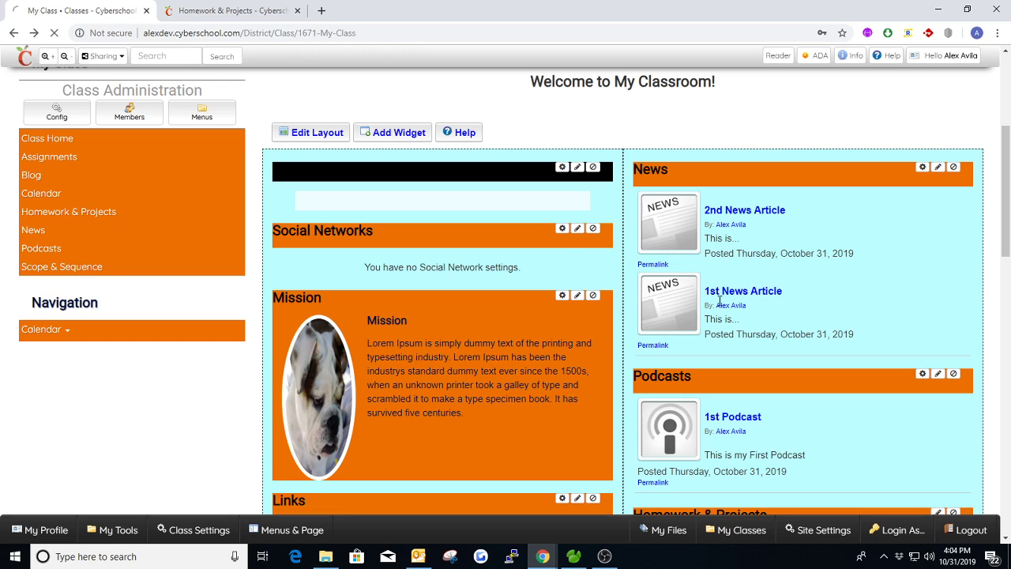
{"action": "scroll", "coordinate": [763, 294], "scroll_direction": "down", "scroll_amount": 3}
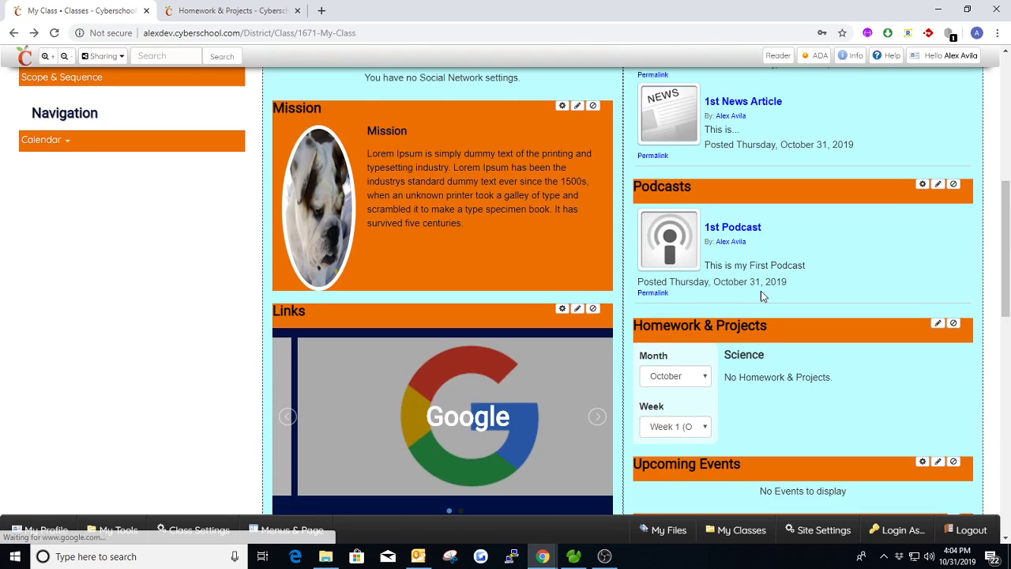
{"action": "scroll", "coordinate": [691, 290], "scroll_direction": "down", "scroll_amount": 1}
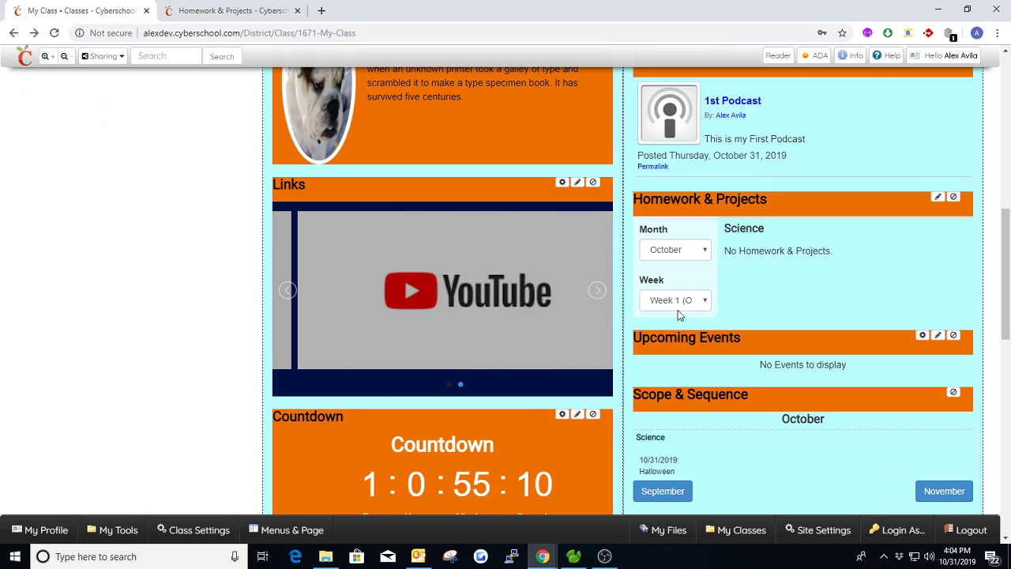
{"action": "left_click", "coordinate": [704, 301]}
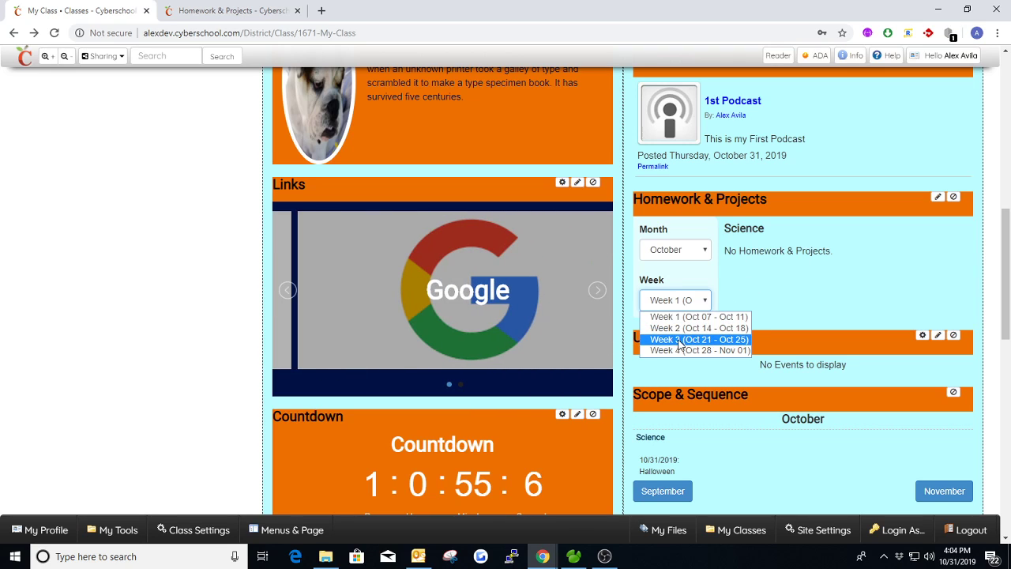
{"action": "left_click", "coordinate": [679, 339]}
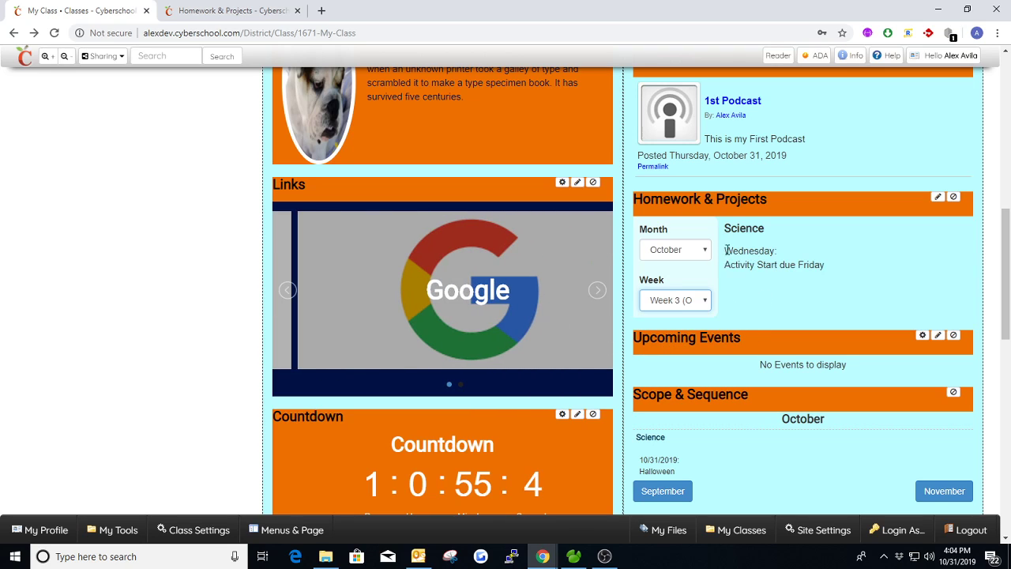
{"action": "left_click_drag", "start_coordinate": [725, 255], "coordinate": [825, 269]}
{"action": "left_click", "coordinate": [827, 273]}
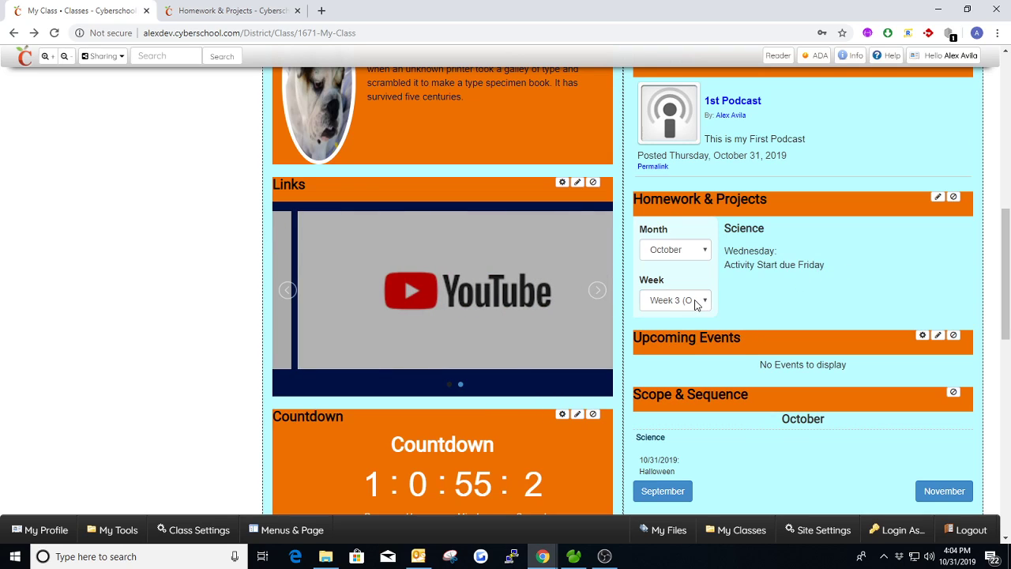
Step: Switch the Homework & Projects widget to October Week 4 and check its Science entry
{"action": "left_click", "coordinate": [693, 300]}
{"action": "left_click", "coordinate": [677, 350]}
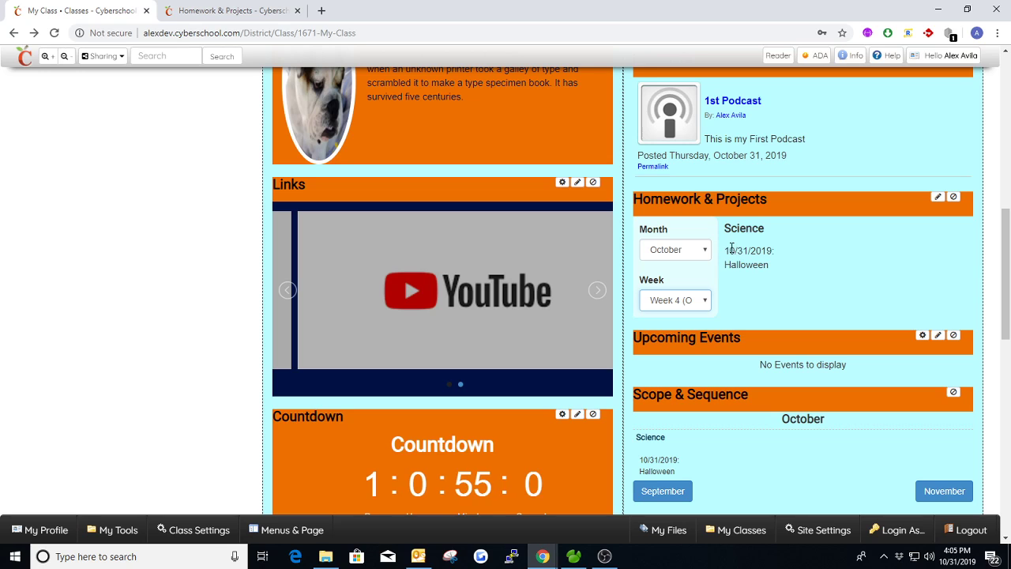
{"action": "left_click_drag", "start_coordinate": [727, 250], "coordinate": [796, 267]}
{"action": "left_click", "coordinate": [803, 267]}
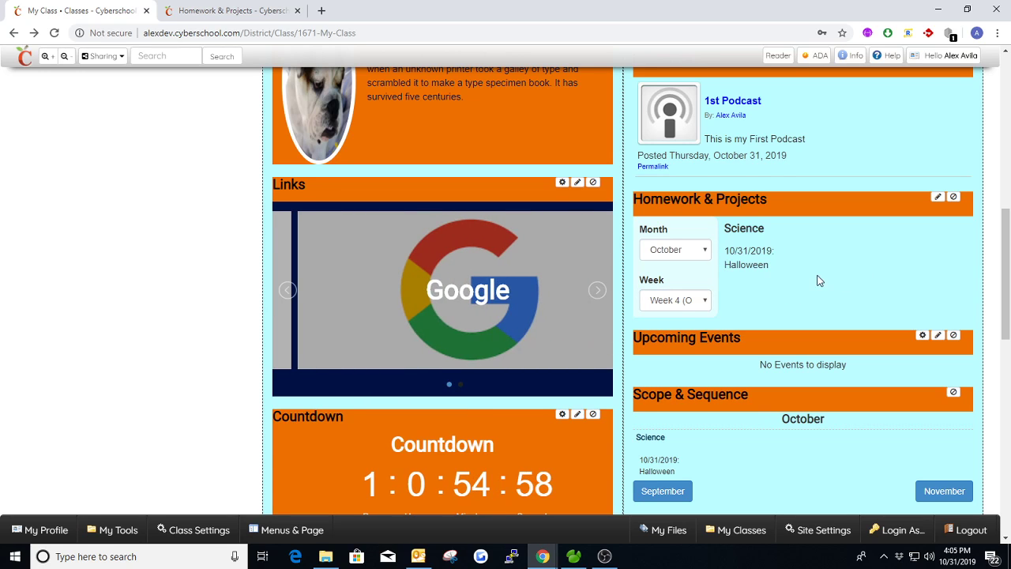
Step: Look over the My Class widgets from News down to Blog Posts and close the Homework & Projects browser tab
{"action": "scroll", "coordinate": [818, 284], "scroll_direction": "up", "scroll_amount": 2}
{"action": "scroll", "coordinate": [817, 351], "scroll_direction": "up", "scroll_amount": 2}
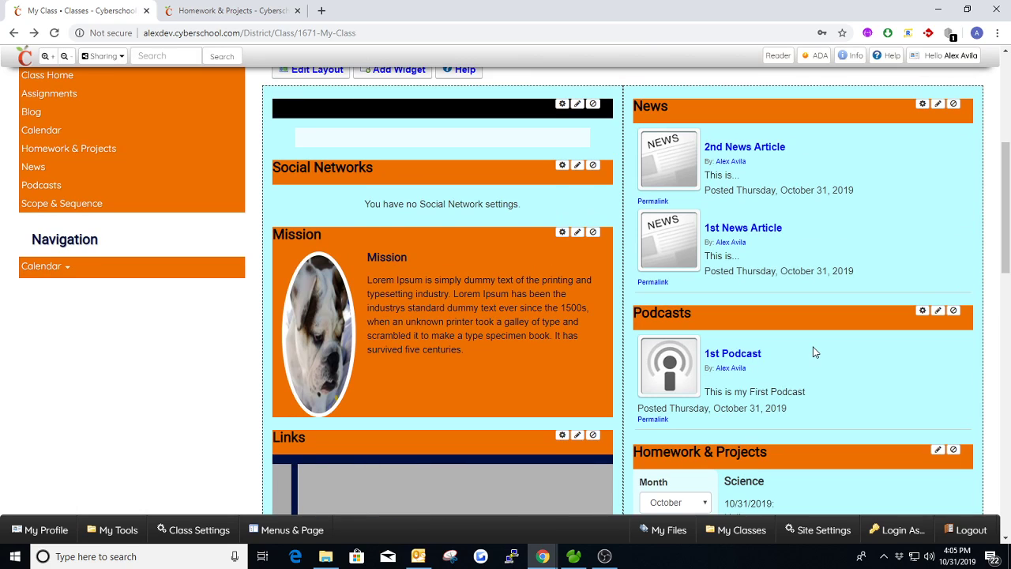
{"action": "scroll", "coordinate": [815, 352], "scroll_direction": "down", "scroll_amount": 4}
{"action": "scroll", "coordinate": [750, 312], "scroll_direction": "down", "scroll_amount": 1}
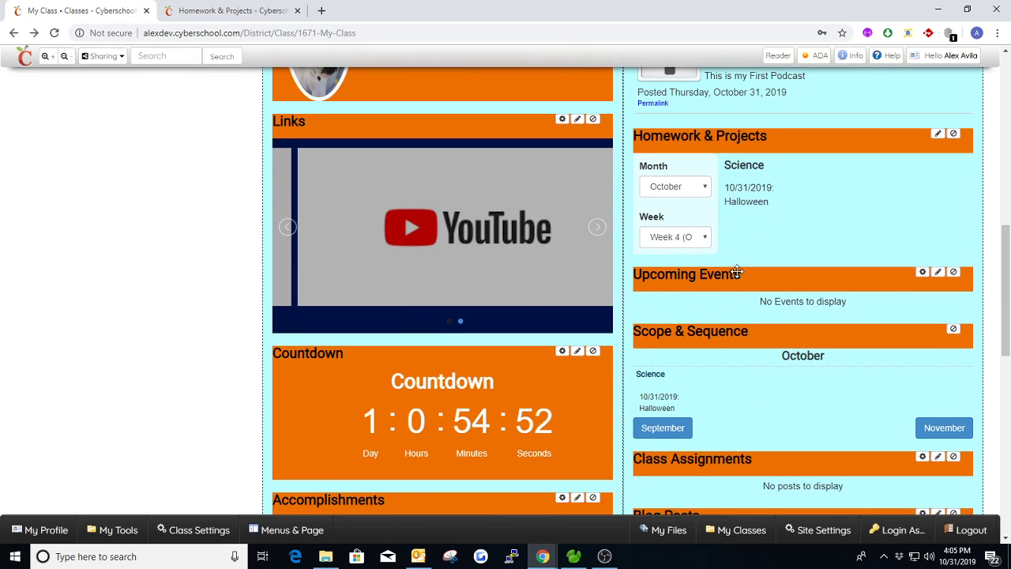
{"action": "scroll", "coordinate": [821, 301], "scroll_direction": "down", "scroll_amount": 1}
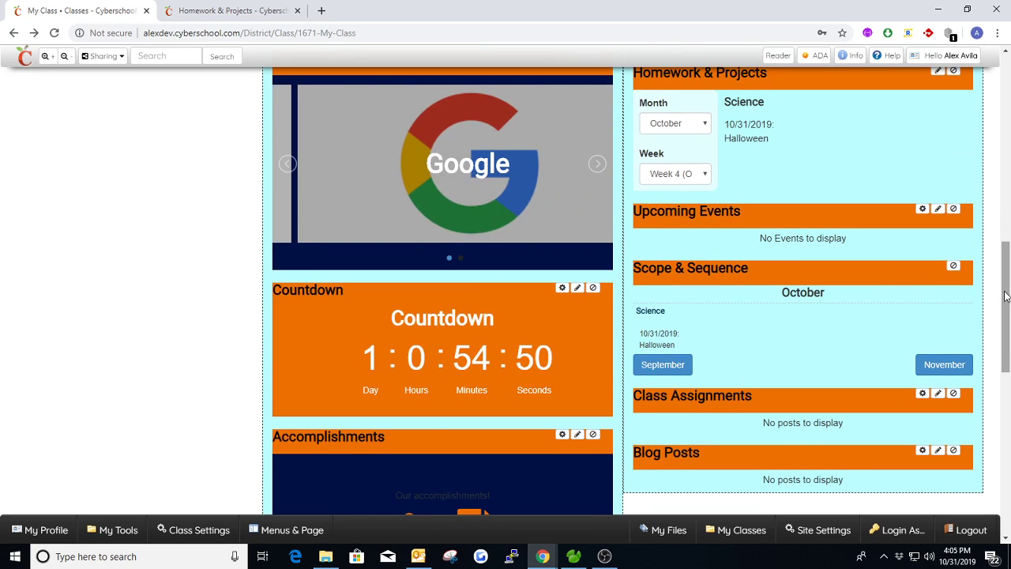
{"action": "left_click_drag", "start_coordinate": [1004, 282], "coordinate": [1005, 307]}
{"action": "scroll", "coordinate": [1005, 308], "scroll_direction": "up", "scroll_amount": 1}
{"action": "scroll", "coordinate": [757, 344], "scroll_direction": "up", "scroll_amount": 2}
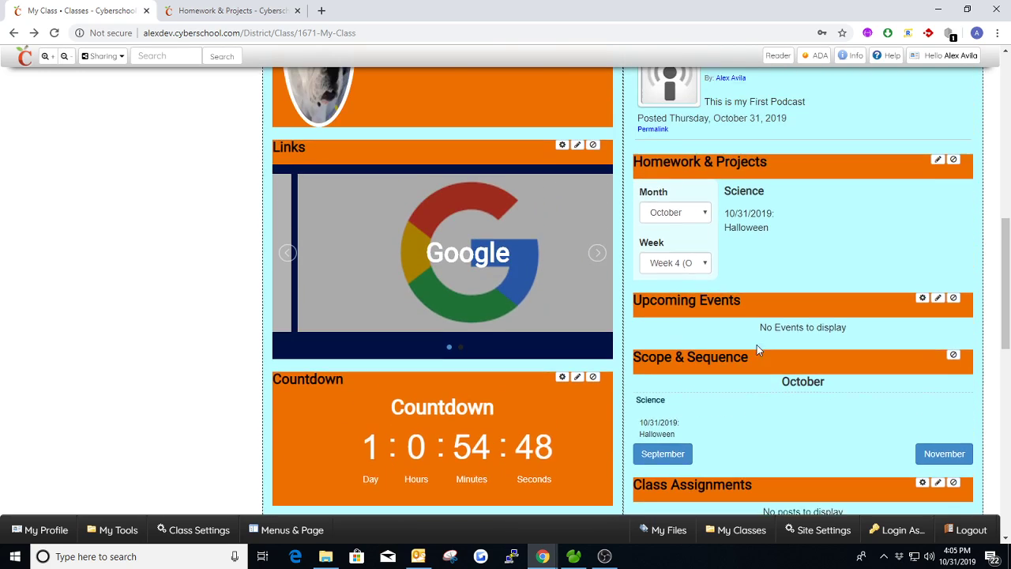
{"action": "scroll", "coordinate": [753, 355], "scroll_direction": "up", "scroll_amount": 1}
{"action": "scroll", "coordinate": [752, 361], "scroll_direction": "down", "scroll_amount": 1}
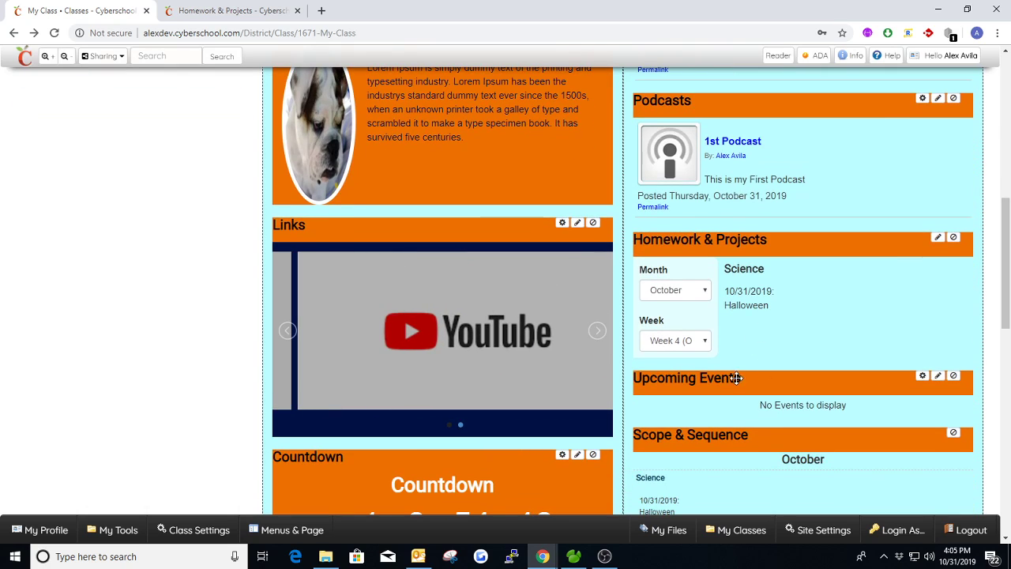
{"action": "scroll", "coordinate": [745, 237], "scroll_direction": "up", "scroll_amount": 3}
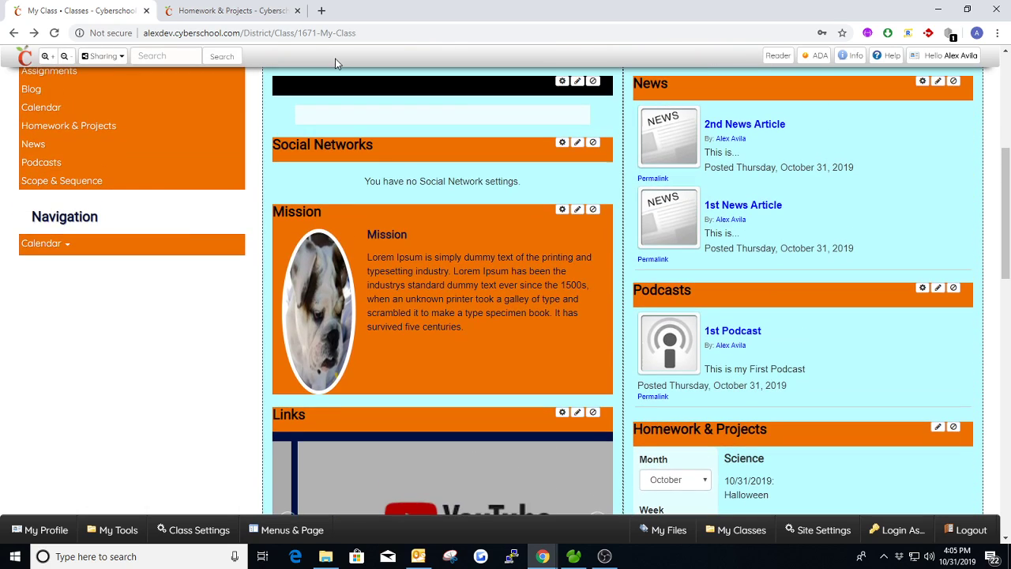
{"action": "scroll", "coordinate": [63, 174], "scroll_direction": "up", "scroll_amount": 1}
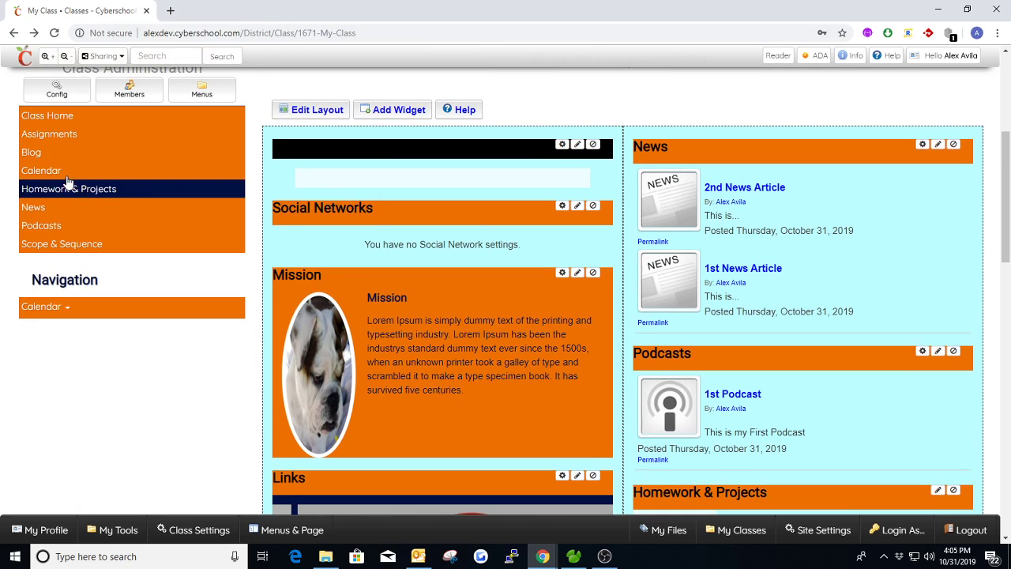
Step: Open the class Calendar in a separate browser tab and look over its October 2019 month view
{"action": "mouse_move", "coordinate": [59, 179]}
{"action": "left_click", "coordinate": [189, 11]}
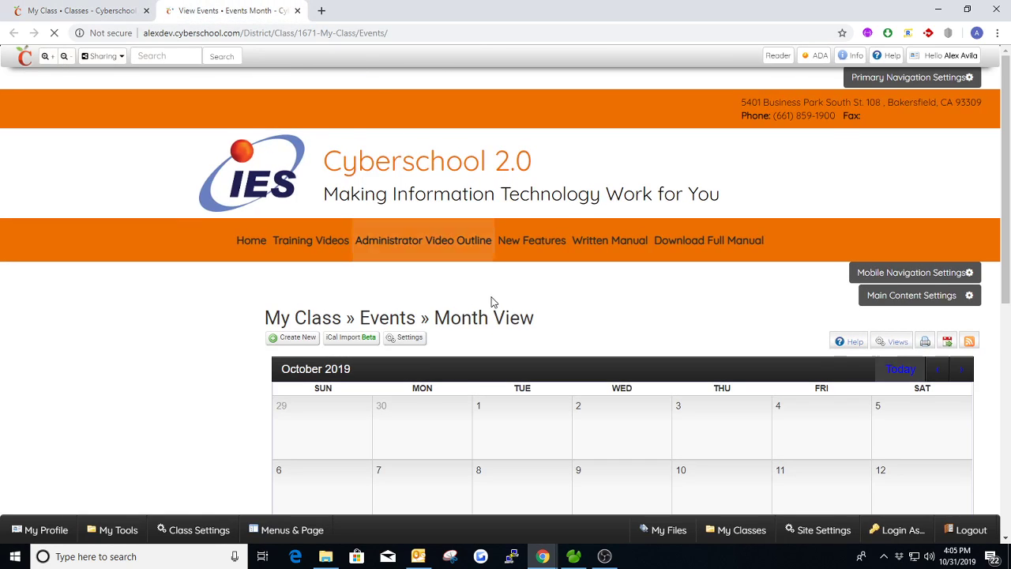
{"action": "scroll", "coordinate": [532, 303], "scroll_direction": "down", "scroll_amount": 2}
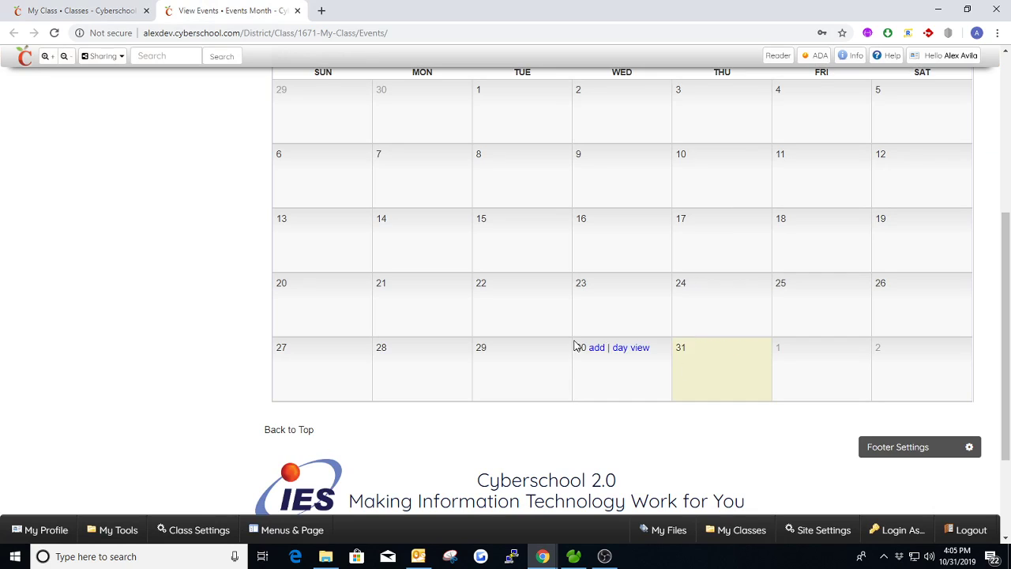
{"action": "scroll", "coordinate": [577, 345], "scroll_direction": "up", "scroll_amount": 1}
{"action": "scroll", "coordinate": [522, 284], "scroll_direction": "up", "scroll_amount": 1}
Step: Examine the Events widget settings down to the Google Calendar ID field and close them without saving
{"action": "left_click", "coordinate": [412, 148]}
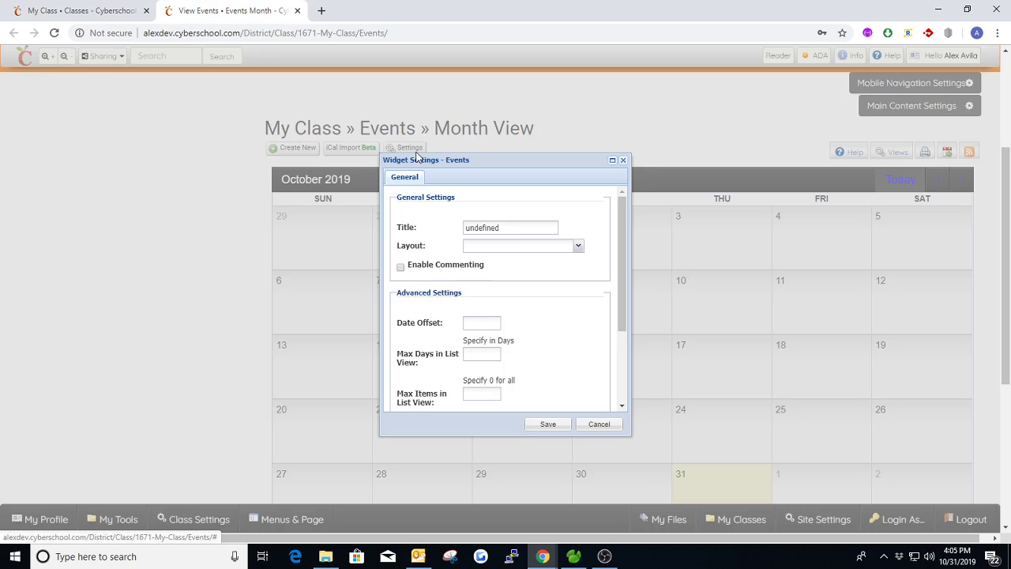
{"action": "left_click_drag", "start_coordinate": [621, 248], "coordinate": [620, 313]}
{"action": "left_click", "coordinate": [496, 369]}
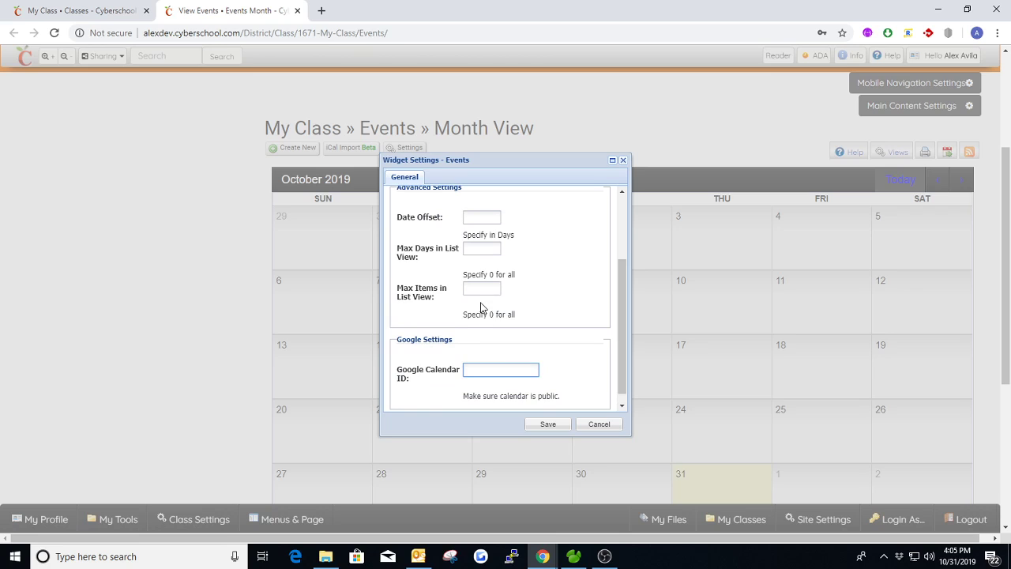
{"action": "left_click", "coordinate": [623, 160]}
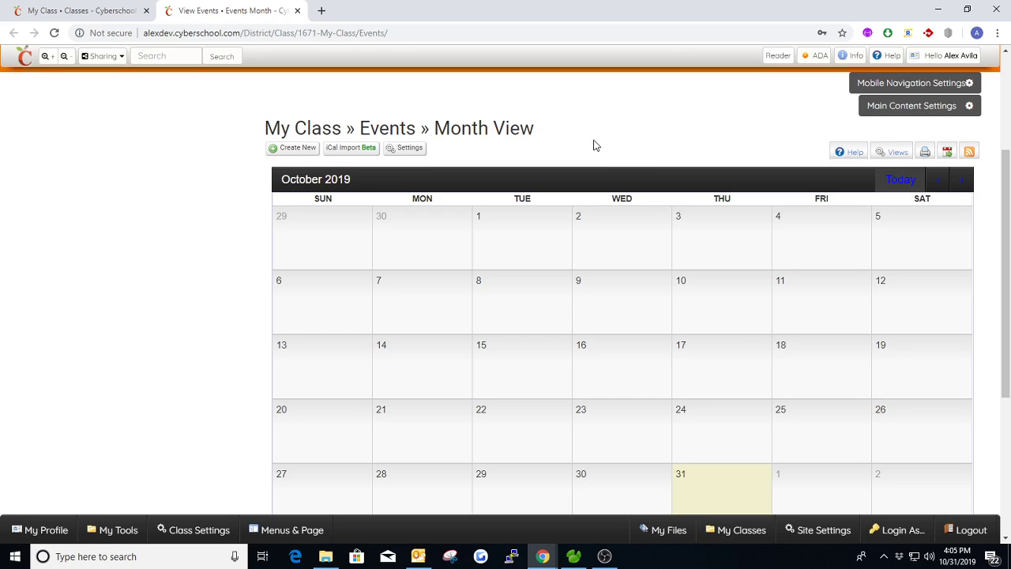
Step: Go to Google Calendar in a new browser tab and open the settings and sharing page of the personal calendar
{"action": "left_click", "coordinate": [322, 11]}
{"action": "type", "text": "calen"}
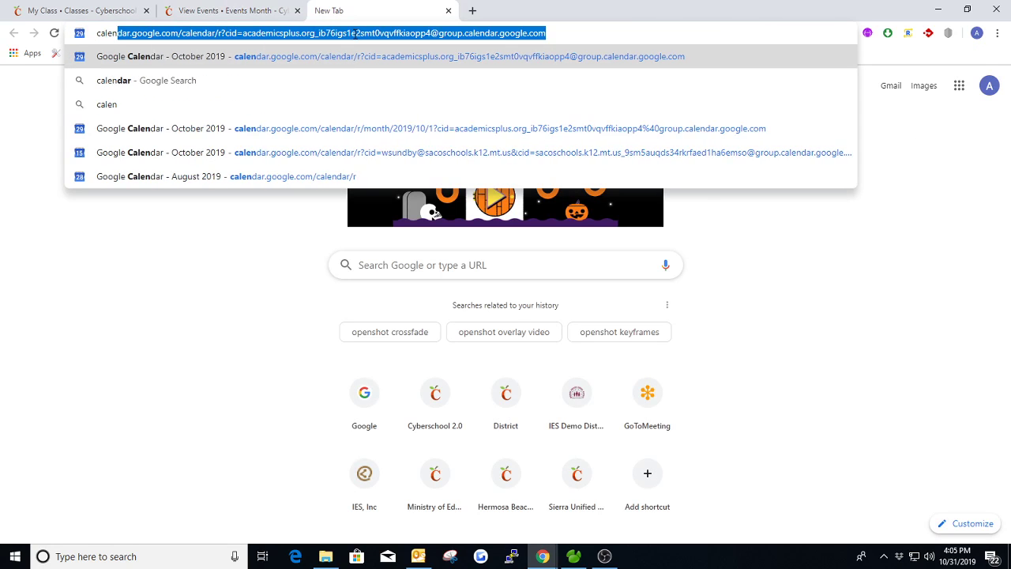
{"action": "key", "text": "Return"}
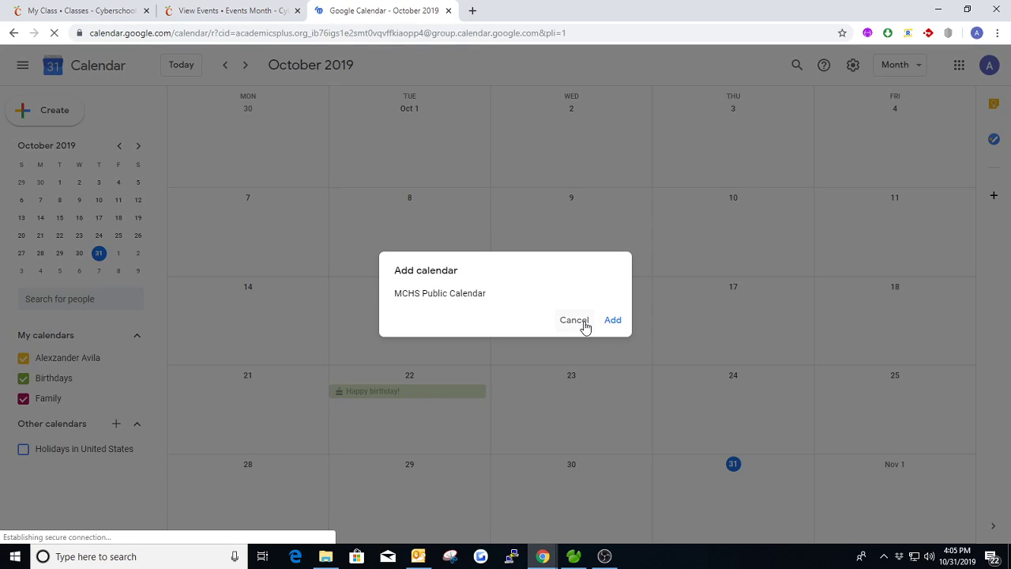
{"action": "left_click", "coordinate": [581, 320]}
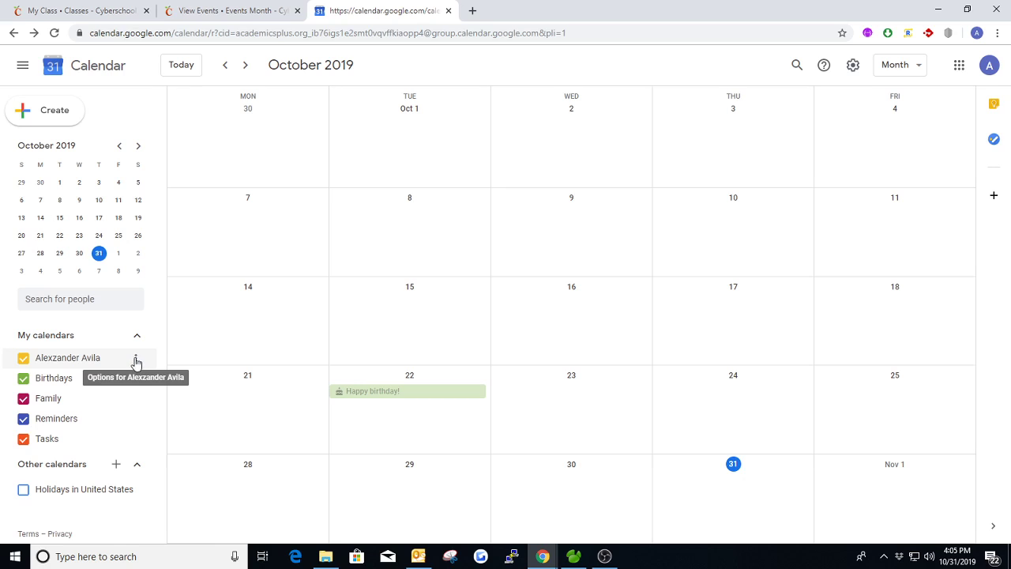
{"action": "left_click", "coordinate": [136, 361]}
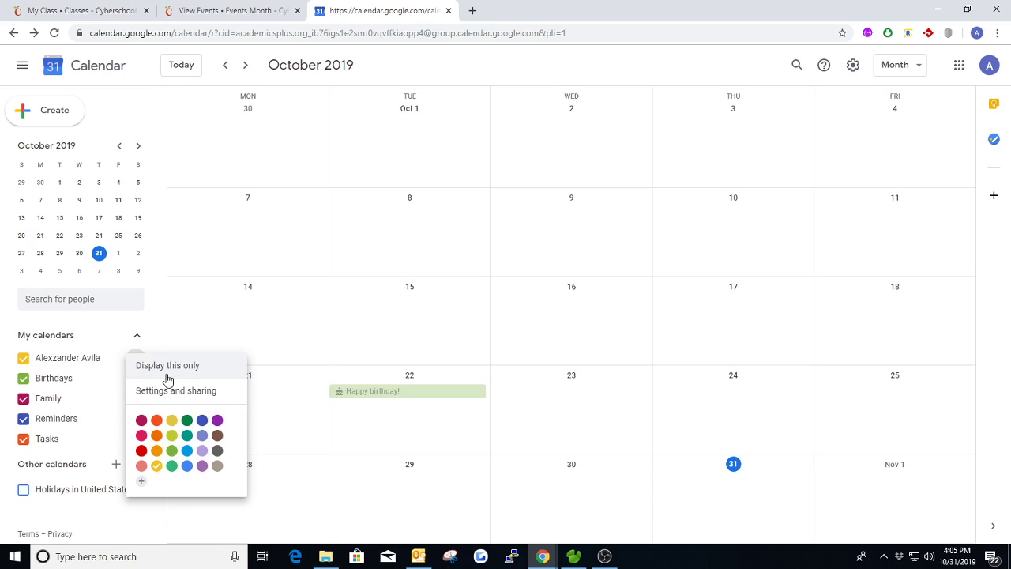
{"action": "left_click", "coordinate": [140, 395]}
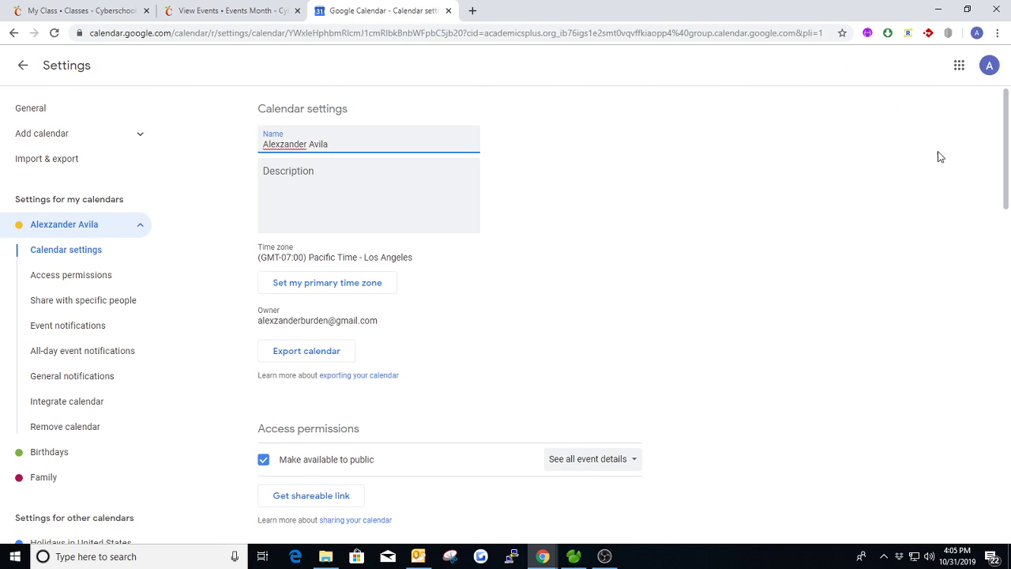
Step: Find the Integrate calendar section in the Google Calendar settings and examine its Calendar ID
{"action": "left_click_drag", "start_coordinate": [1007, 149], "coordinate": [996, 437]}
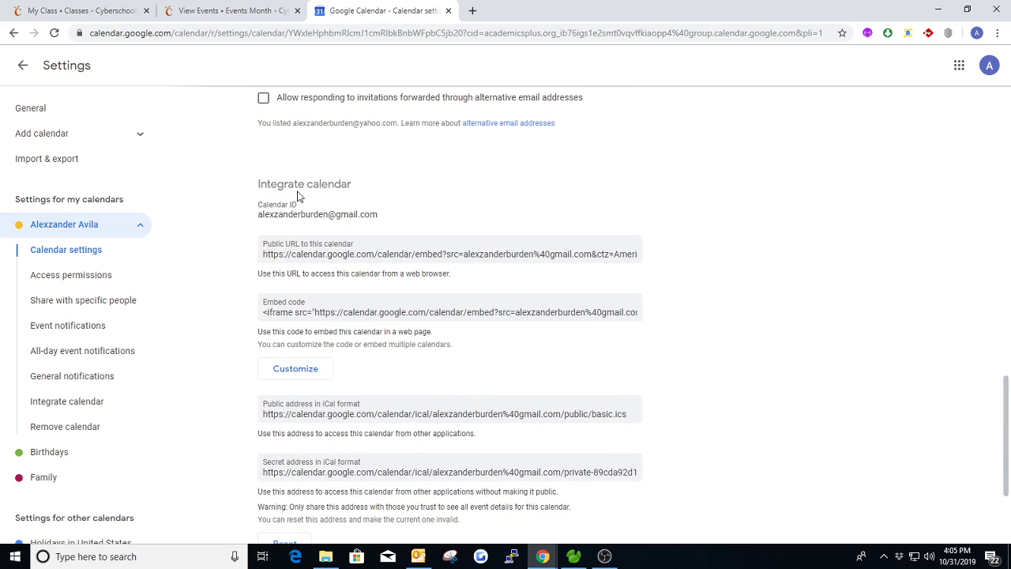
{"action": "left_click_drag", "start_coordinate": [264, 181], "coordinate": [366, 190]}
{"action": "left_click", "coordinate": [392, 190]}
{"action": "left_click_drag", "start_coordinate": [257, 218], "coordinate": [396, 218]}
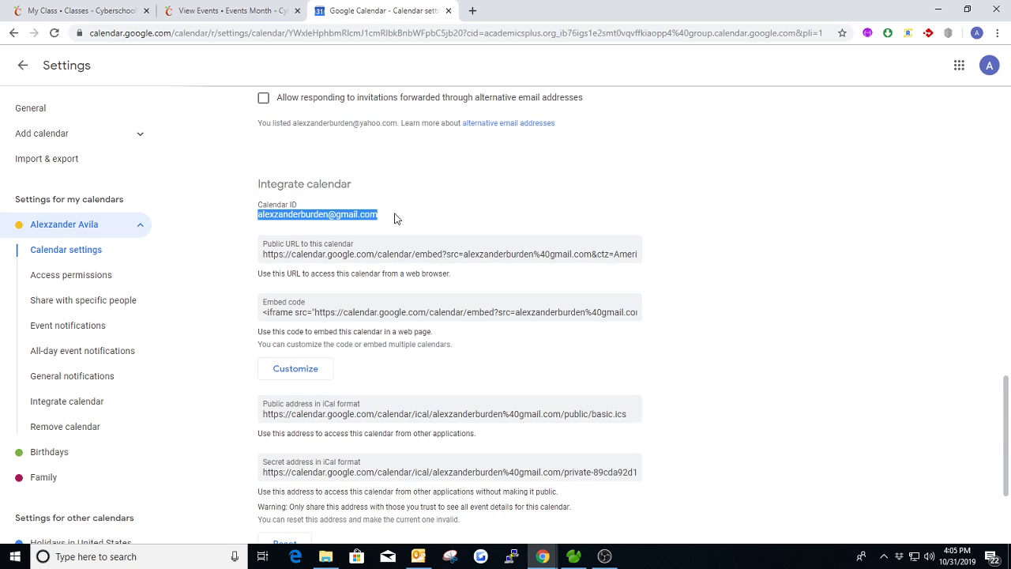
{"action": "left_click", "coordinate": [430, 210]}
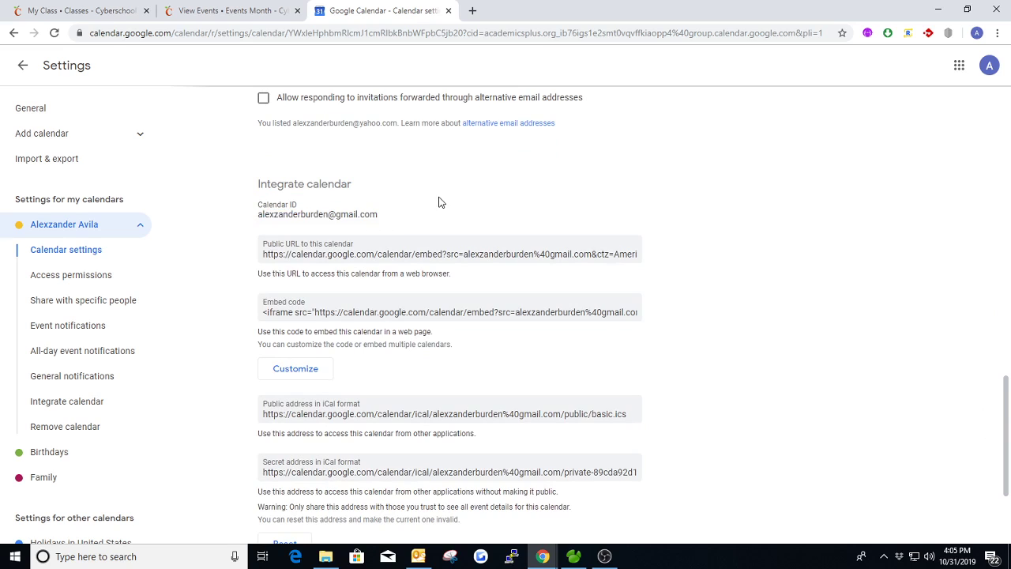
Step: Return to the class Events settings, locate the Google Calendar ID field, then close the settings unsaved and the Google Calendar tab
{"action": "left_click", "coordinate": [253, 16]}
{"action": "left_click", "coordinate": [398, 157]}
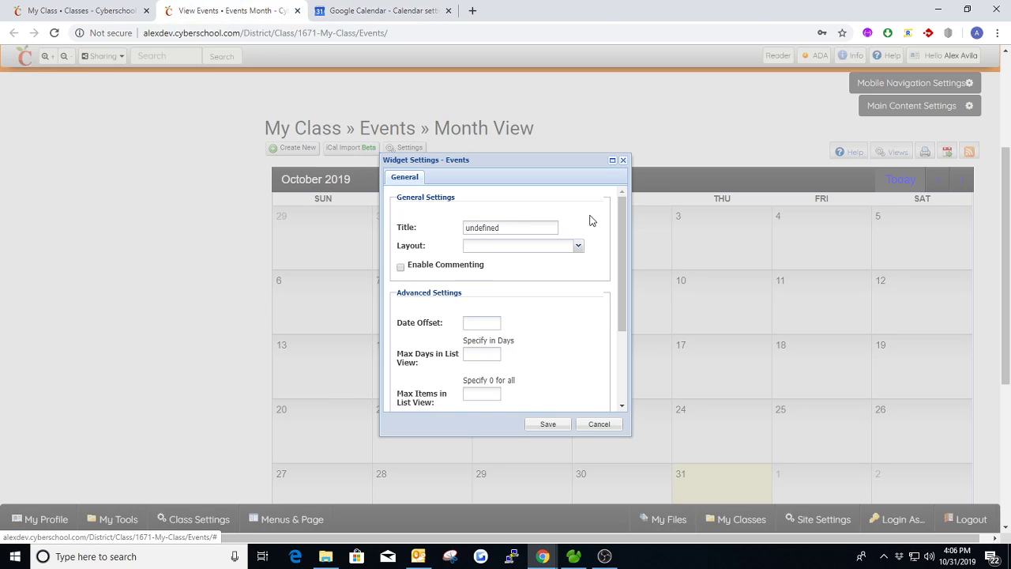
{"action": "scroll", "coordinate": [613, 240], "scroll_direction": "down", "scroll_amount": 3}
{"action": "left_click", "coordinate": [499, 364]}
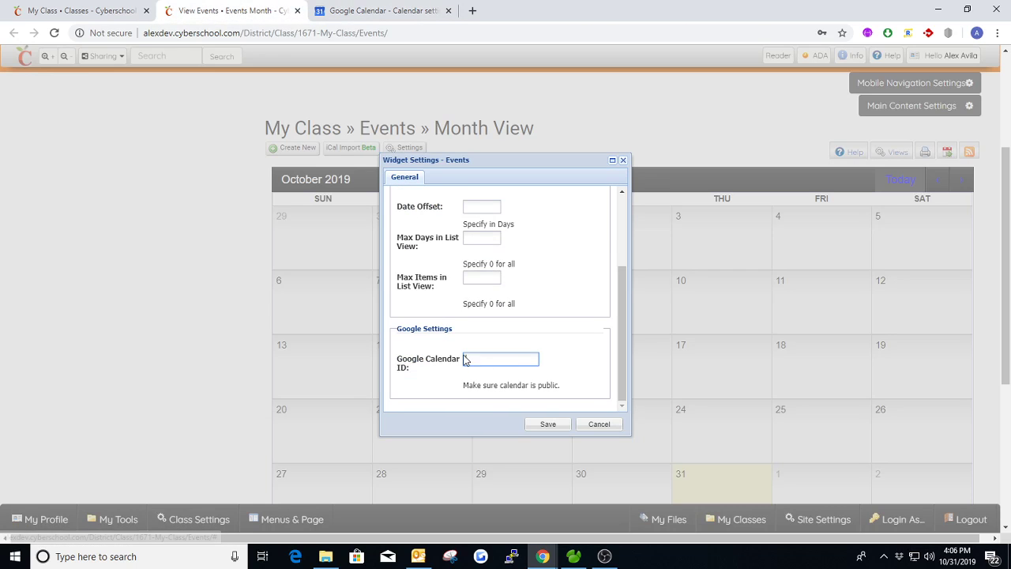
{"action": "left_click", "coordinate": [623, 161]}
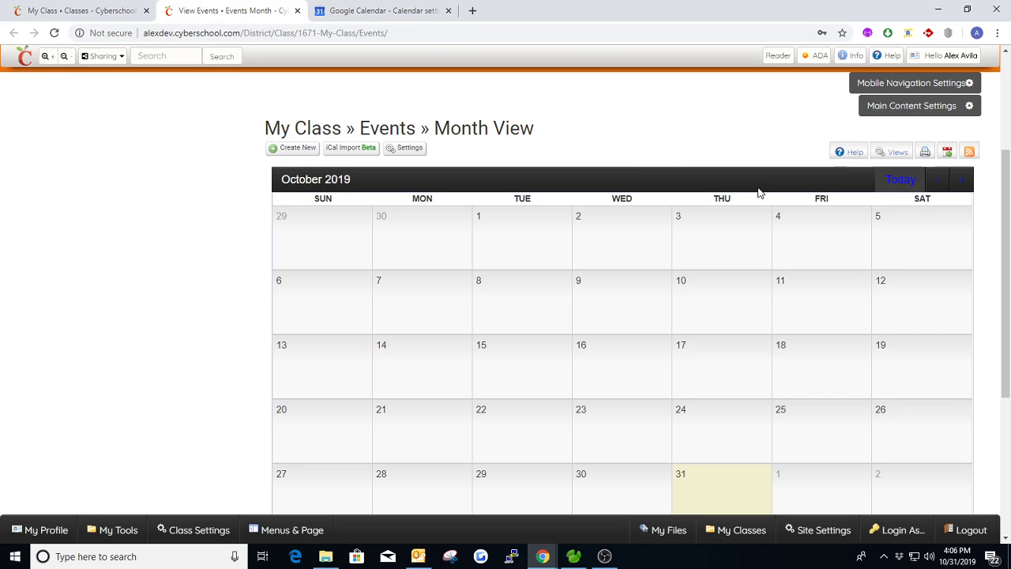
{"action": "left_click", "coordinate": [447, 13]}
Step: Add an event on October 31, 2019 in the class calendar and title it "Halloween"
{"action": "scroll", "coordinate": [234, 279], "scroll_direction": "down", "scroll_amount": 1}
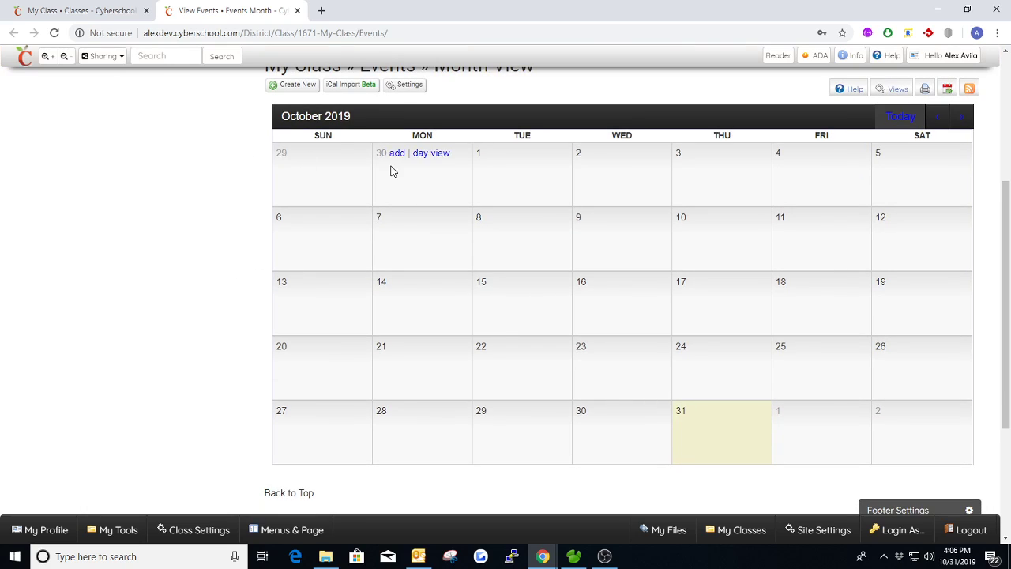
{"action": "mouse_move", "coordinate": [686, 411]}
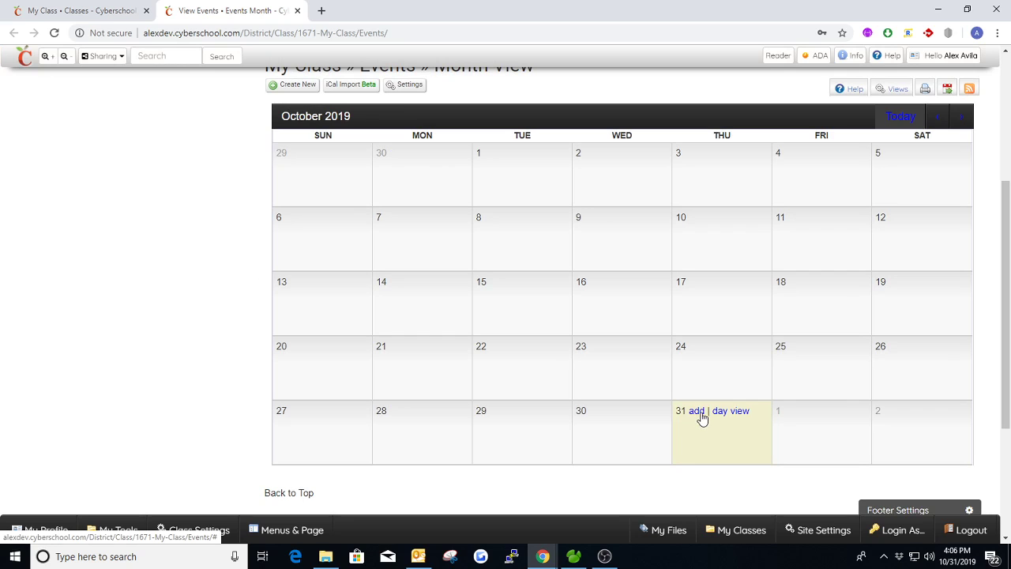
{"action": "left_click", "coordinate": [702, 418]}
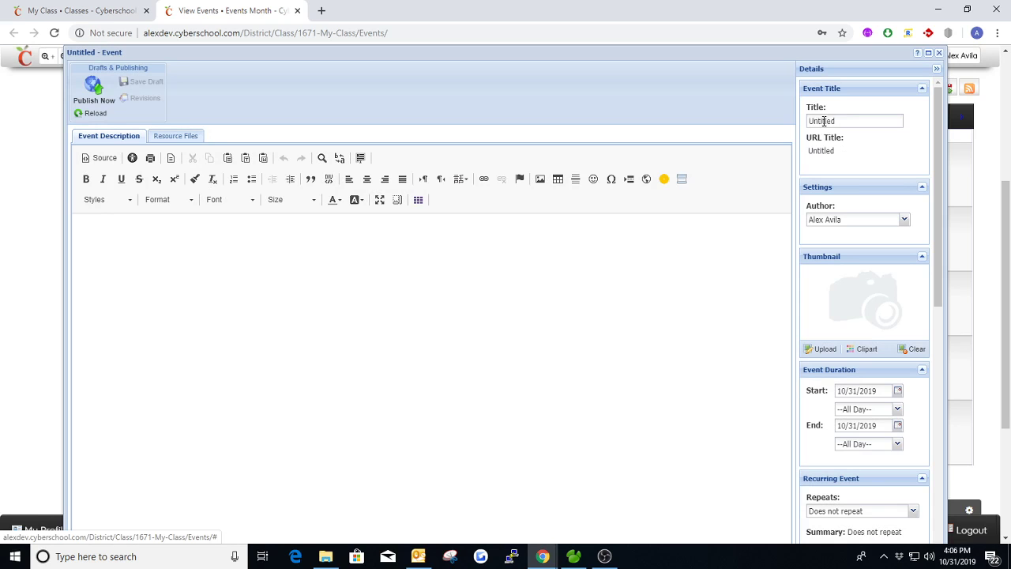
{"action": "double_click", "coordinate": [827, 122]}
{"action": "type", "text": "Halloween"}
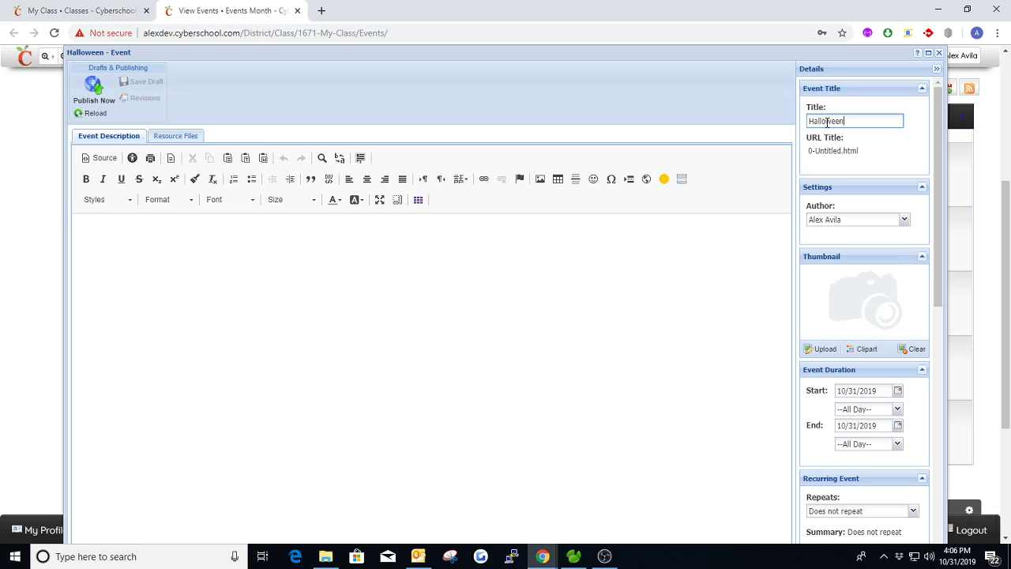
{"action": "key", "text": "Tab"}
Step: Enter "Please be careful tonight." as the Halloween event's description, publish it and check it in the October month view
{"action": "left_click", "coordinate": [361, 300]}
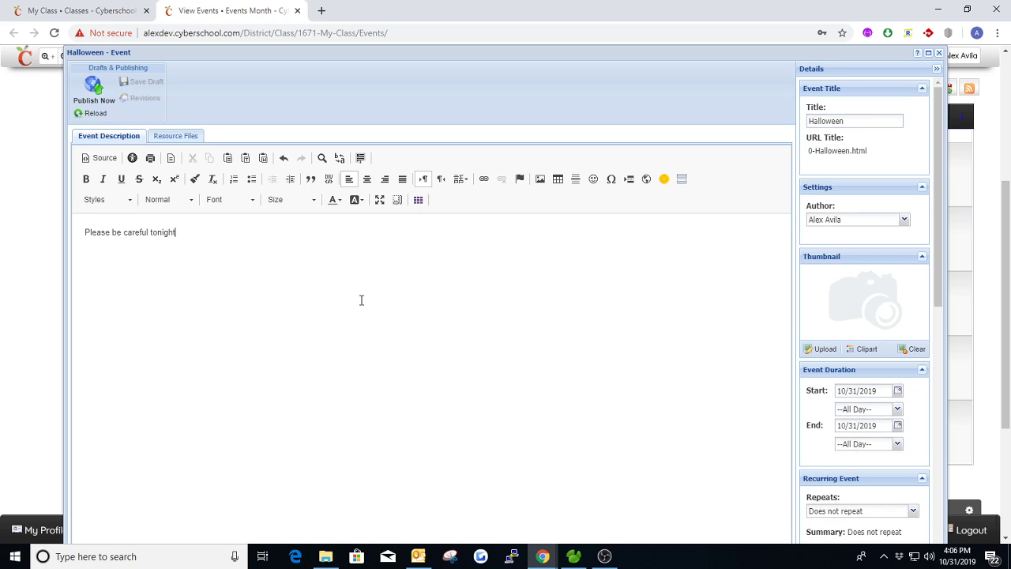
{"action": "type", "text": "Please be careful tonight."}
{"action": "scroll", "coordinate": [282, 273], "scroll_direction": "up", "scroll_amount": 1}
{"action": "left_click", "coordinate": [95, 162]}
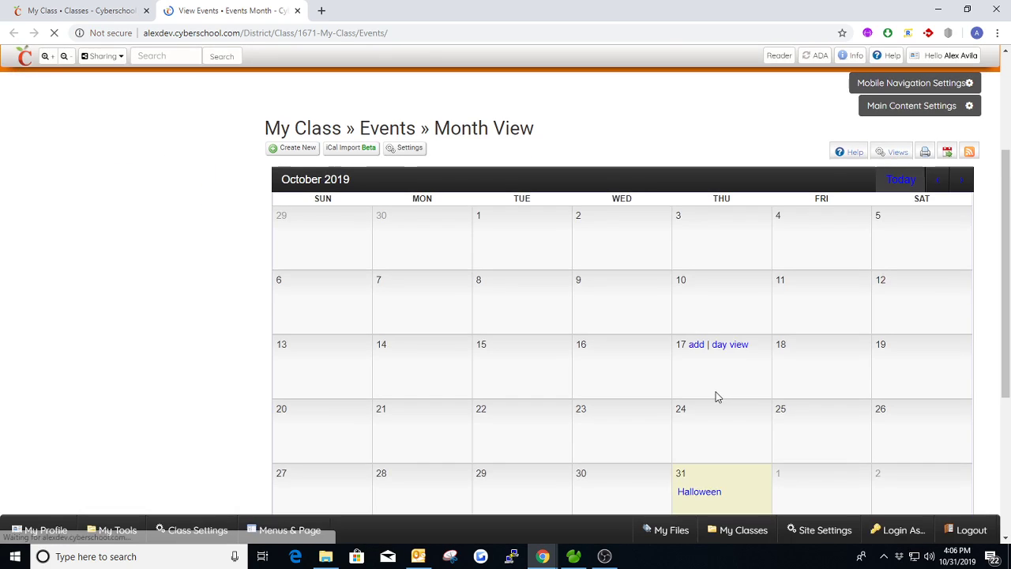
{"action": "scroll", "coordinate": [715, 395], "scroll_direction": "down", "scroll_amount": 1}
{"action": "mouse_move", "coordinate": [738, 412]}
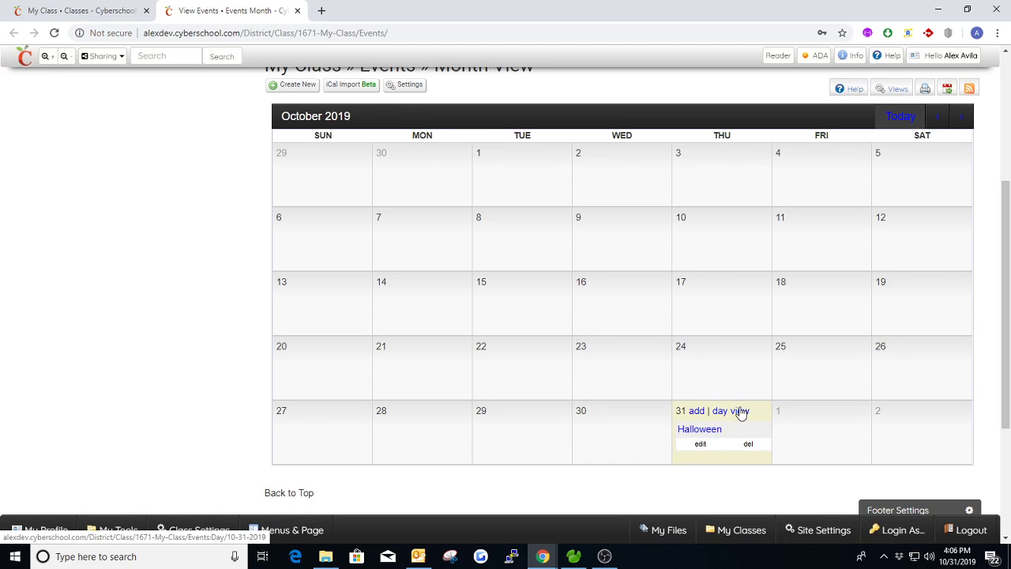
Step: Reload the My Class page and check how the Halloween event appears in the Upcoming Events widget
{"action": "left_click", "coordinate": [103, 12]}
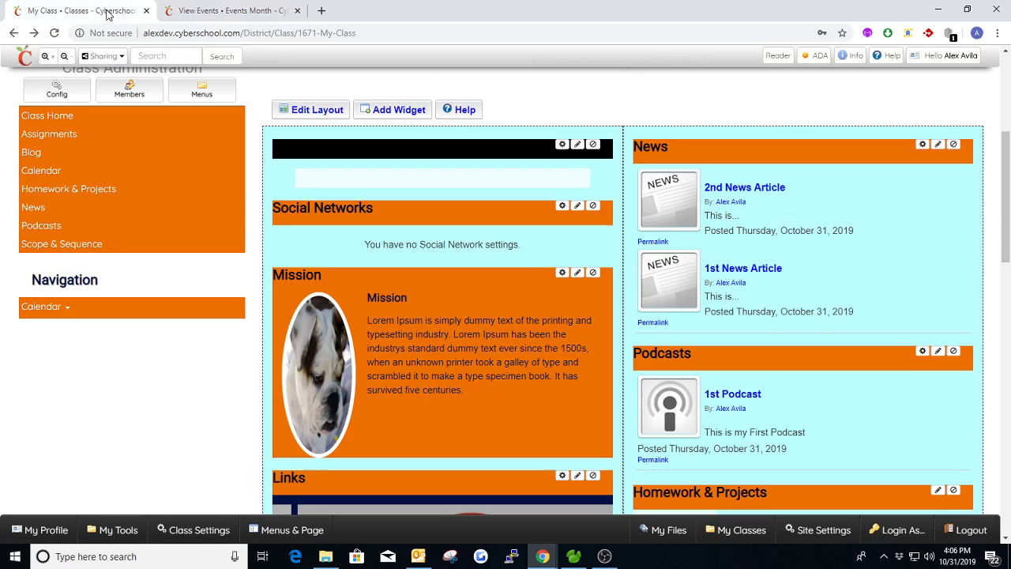
{"action": "scroll", "coordinate": [816, 319], "scroll_direction": "down", "scroll_amount": 1}
{"action": "key", "text": "F5"}
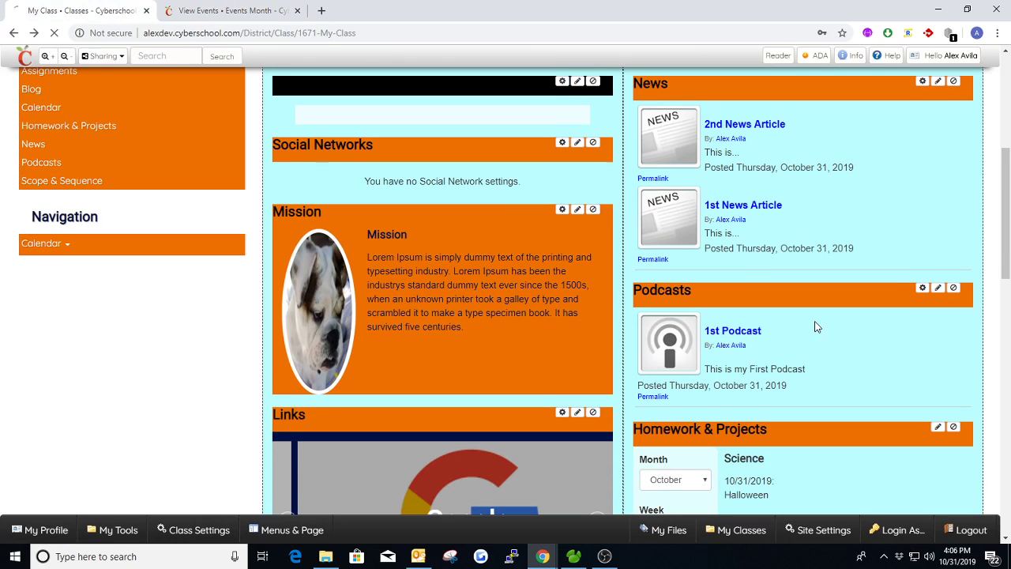
{"action": "scroll", "coordinate": [818, 326], "scroll_direction": "down", "scroll_amount": 4}
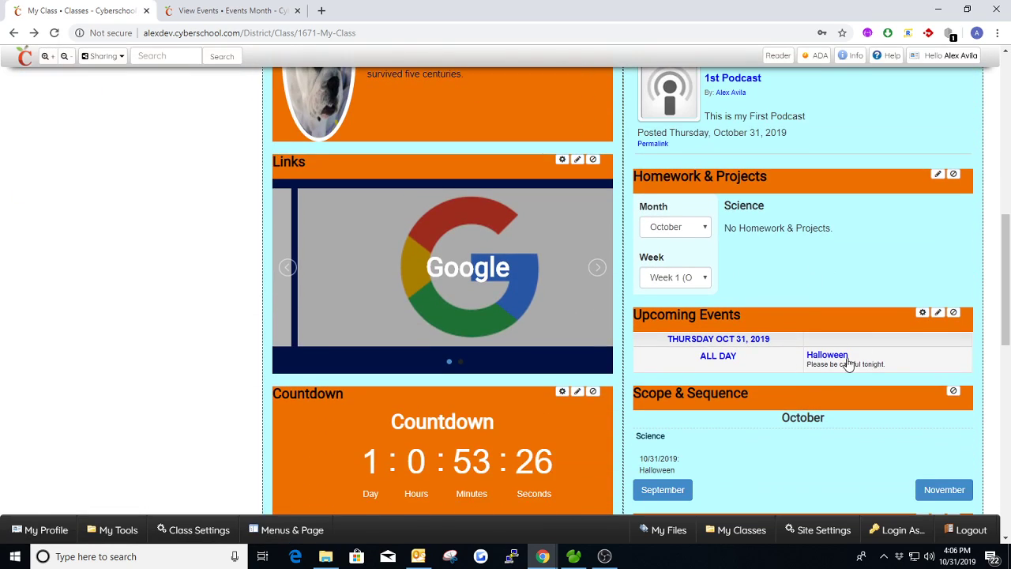
{"action": "scroll", "coordinate": [782, 300], "scroll_direction": "up", "scroll_amount": 2}
{"action": "scroll", "coordinate": [770, 236], "scroll_direction": "up", "scroll_amount": 3}
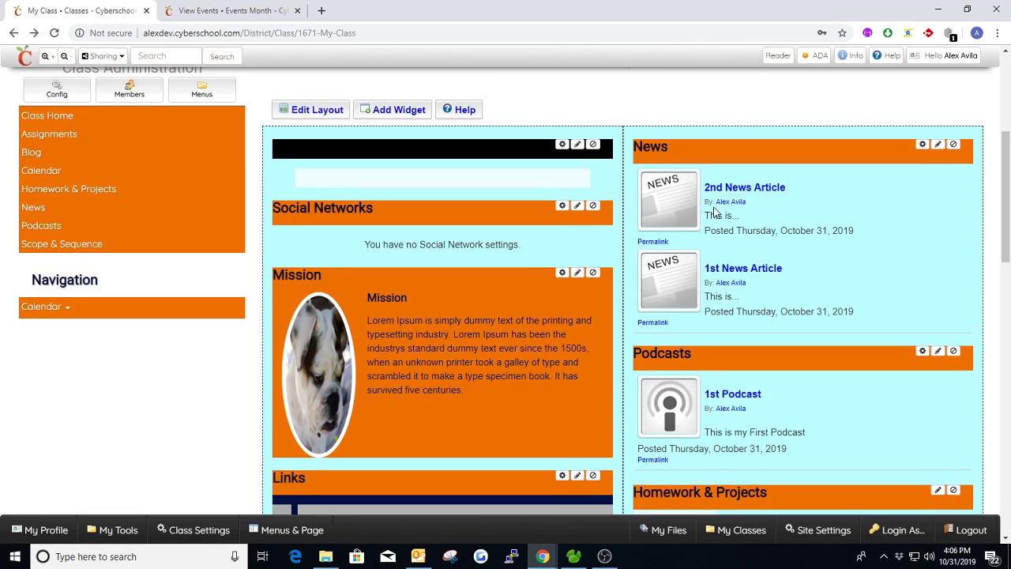
{"action": "scroll", "coordinate": [809, 245], "scroll_direction": "down", "scroll_amount": 4}
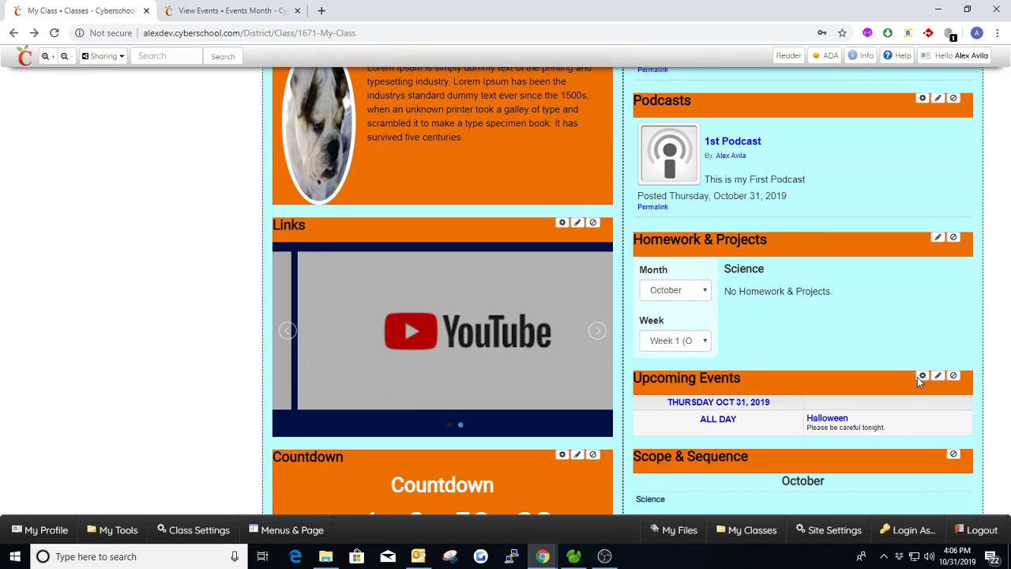
Step: Set the Upcoming Events widget's layout to Slide View and save the widget settings
{"action": "left_click", "coordinate": [918, 376]}
{"action": "left_click", "coordinate": [405, 184]}
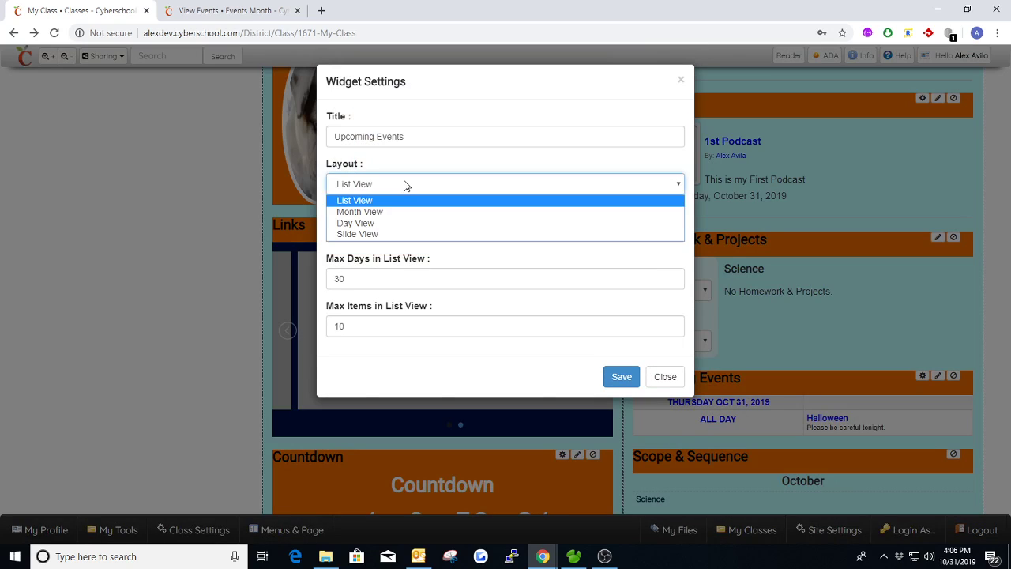
{"action": "left_click", "coordinate": [365, 234]}
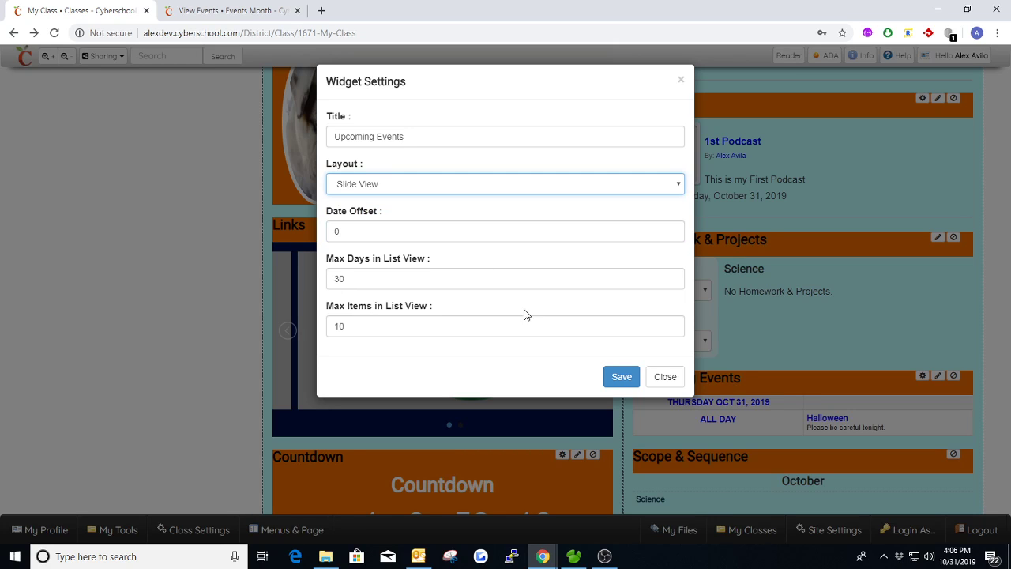
{"action": "left_click", "coordinate": [616, 374]}
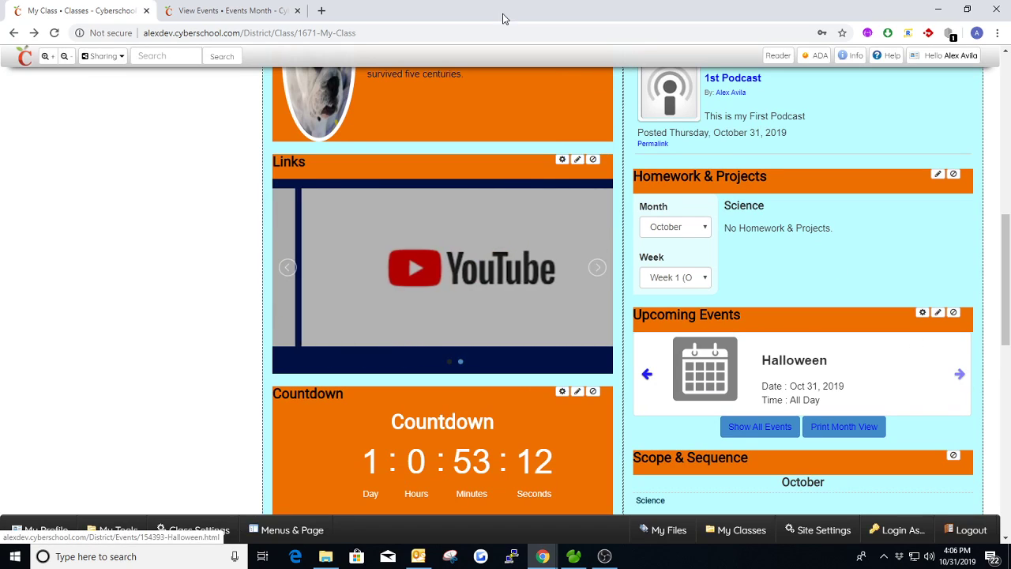
Step: Add an event on November 1, 2019 in the class calendar, title it "Dia de los muertos" and publish it
{"action": "left_click", "coordinate": [178, 11]}
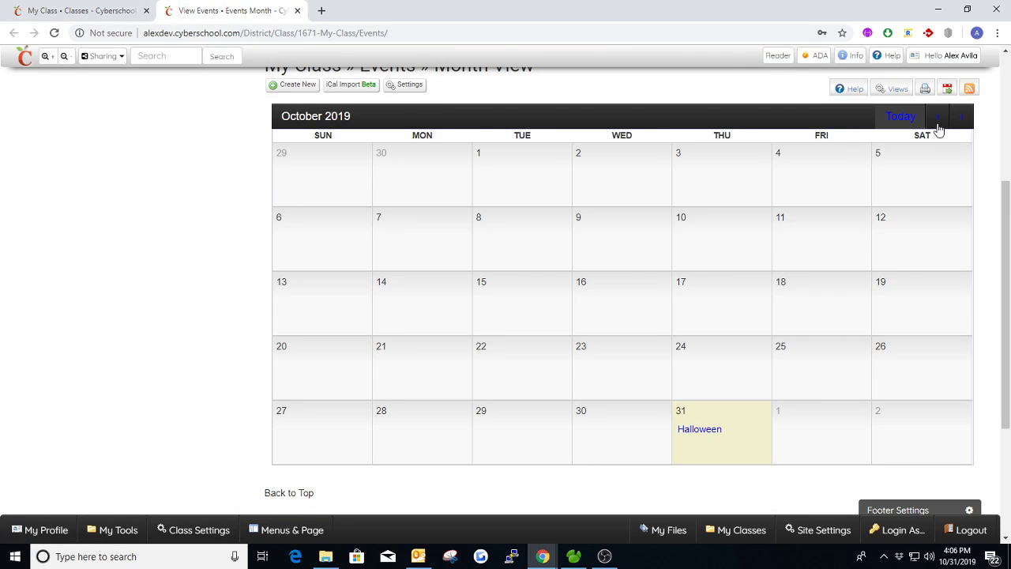
{"action": "left_click", "coordinate": [962, 117]}
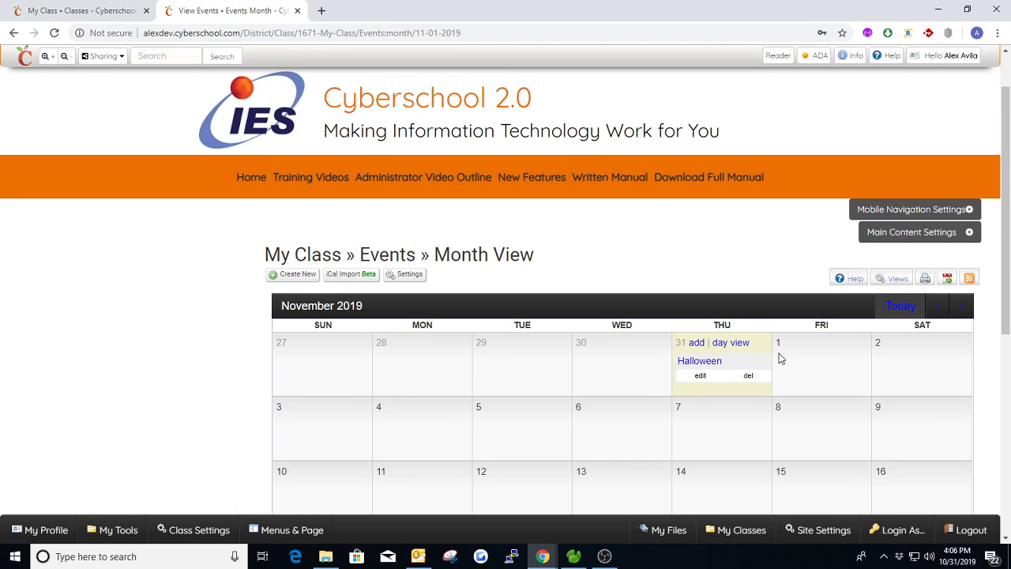
{"action": "left_click", "coordinate": [789, 342]}
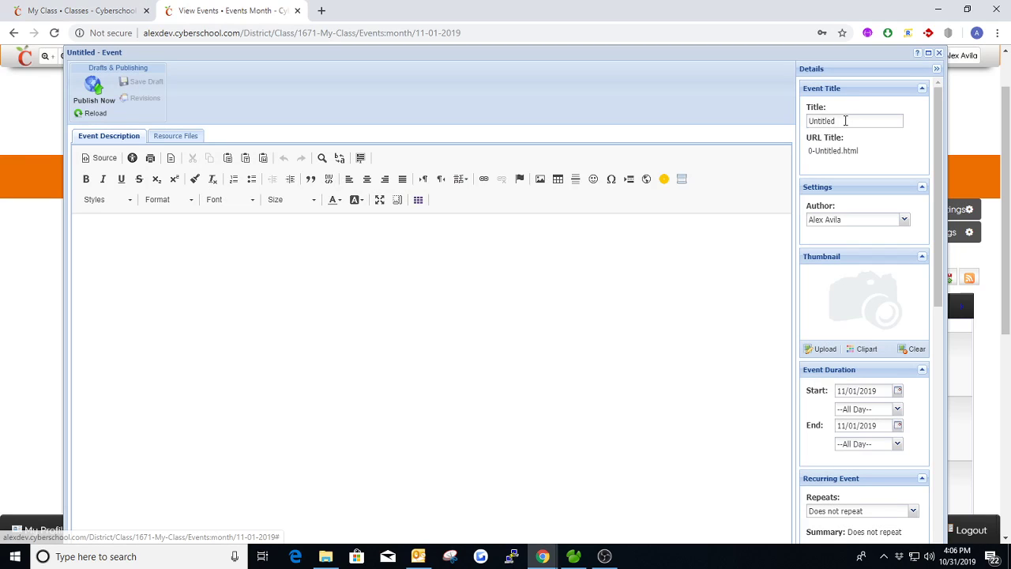
{"action": "left_click", "coordinate": [845, 120]}
{"action": "type", "text": "D"}
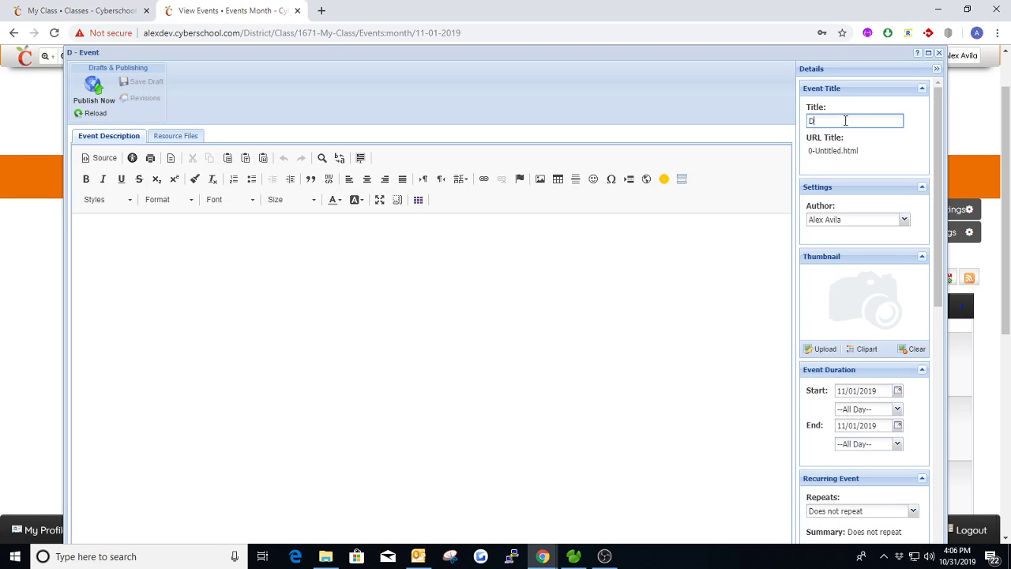
{"action": "type", "text": "ia de los mu"}
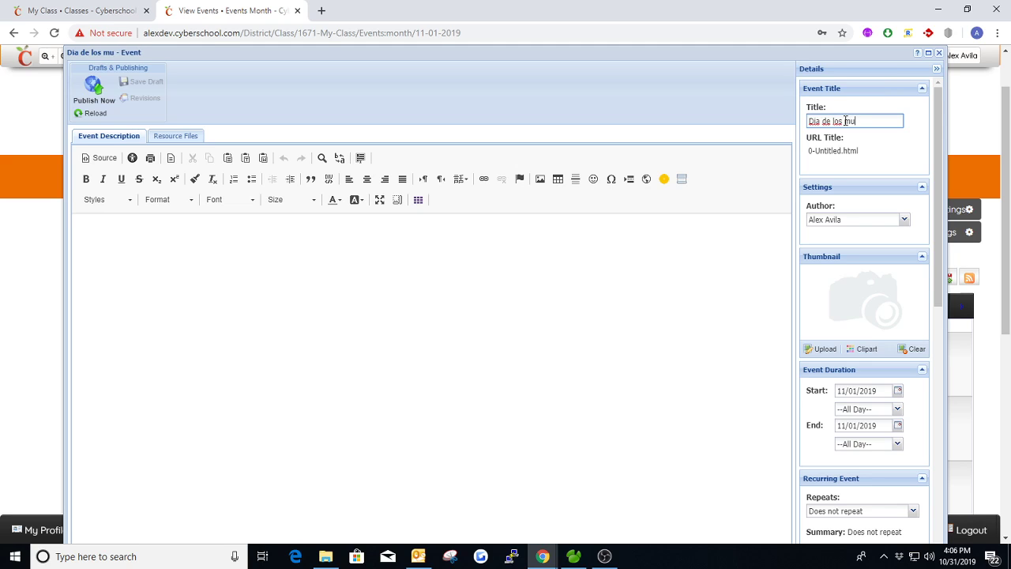
{"action": "type", "text": "ertos"}
{"action": "key", "text": "Tab"}
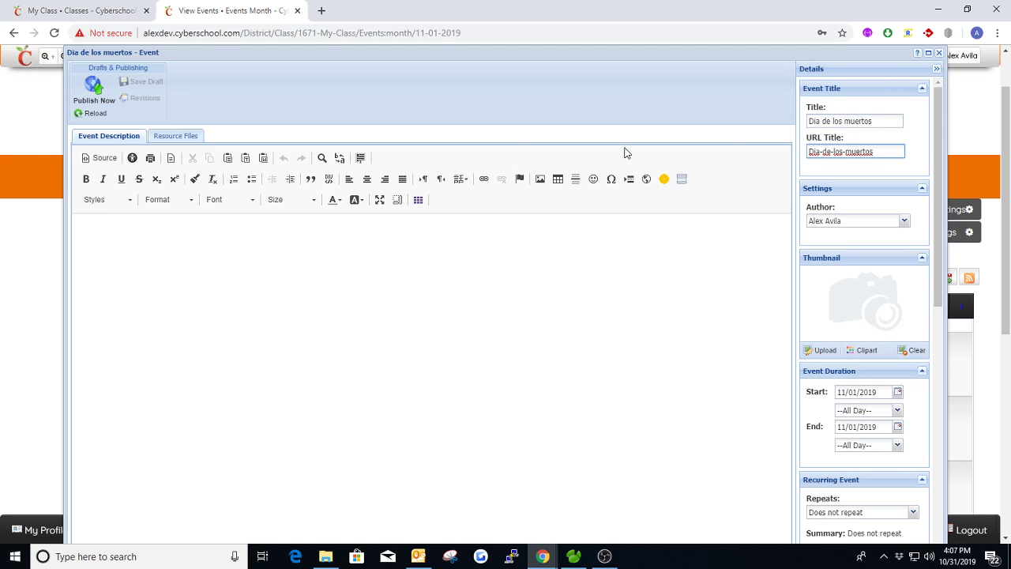
{"action": "left_click", "coordinate": [114, 101]}
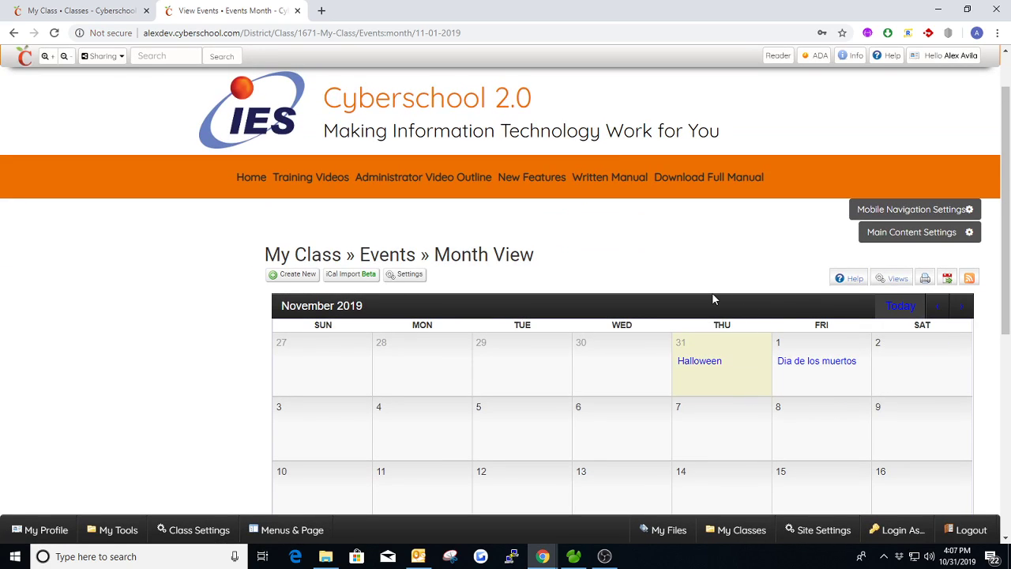
Step: Reload the My Class page and page through the slides of the Upcoming Events widget to check both events
{"action": "left_click", "coordinate": [57, 13]}
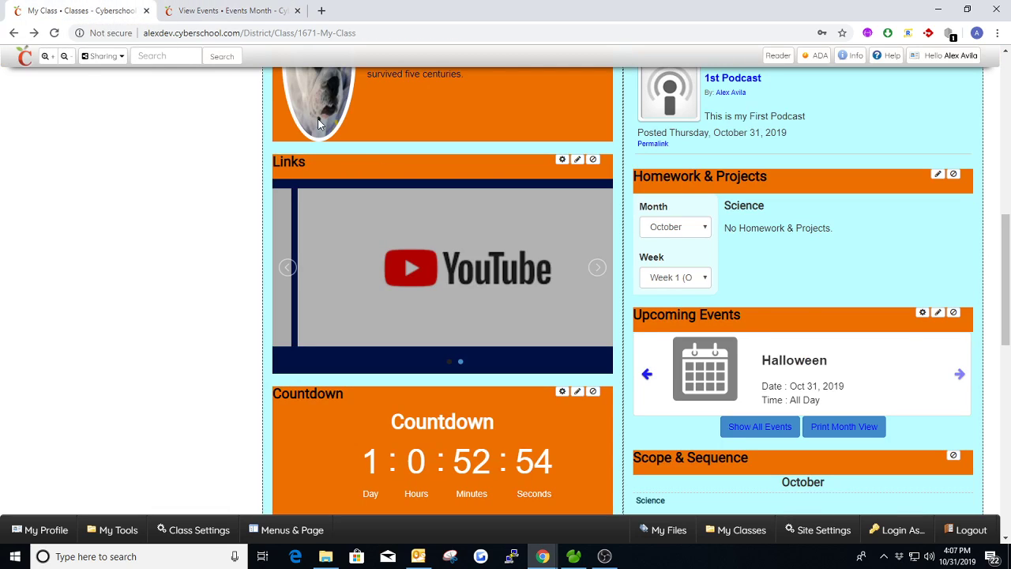
{"action": "key", "text": "F5"}
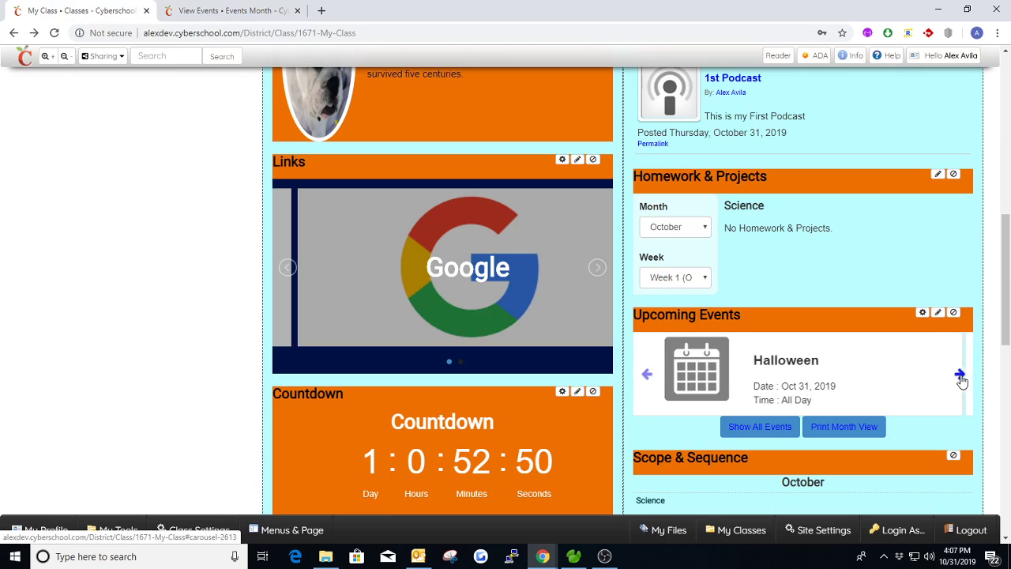
{"action": "left_click", "coordinate": [959, 374]}
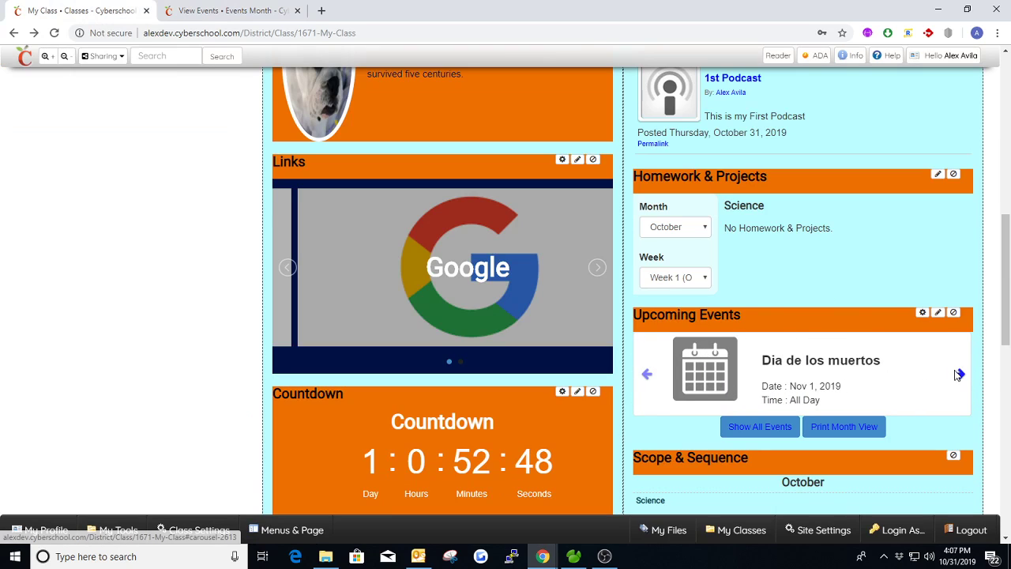
{"action": "left_click", "coordinate": [958, 374]}
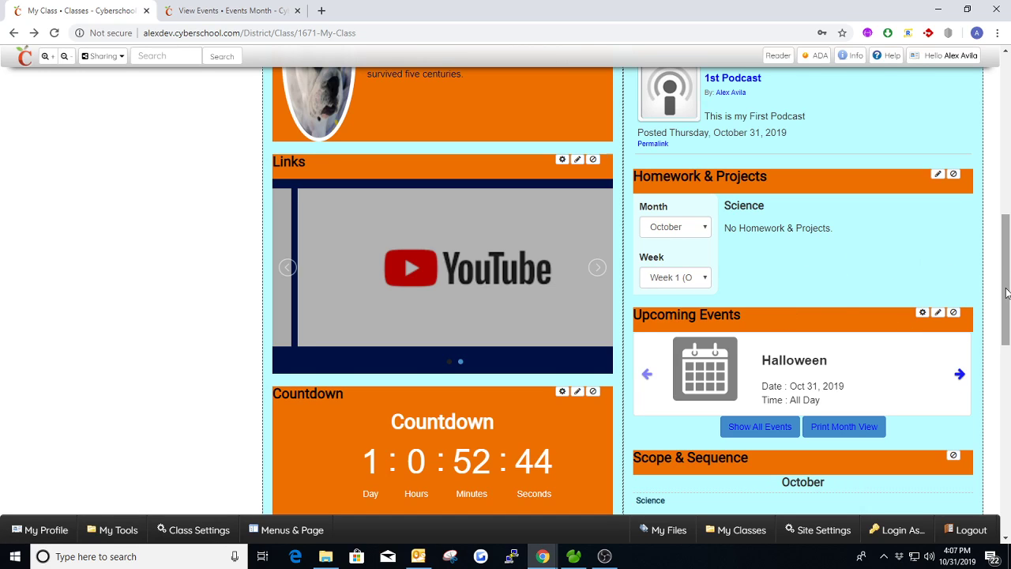
Step: Close the events calendar page and open the class's Scope & Sequence page separately, keeping My Class open
{"action": "left_click_drag", "start_coordinate": [1005, 293], "coordinate": [1002, 164]}
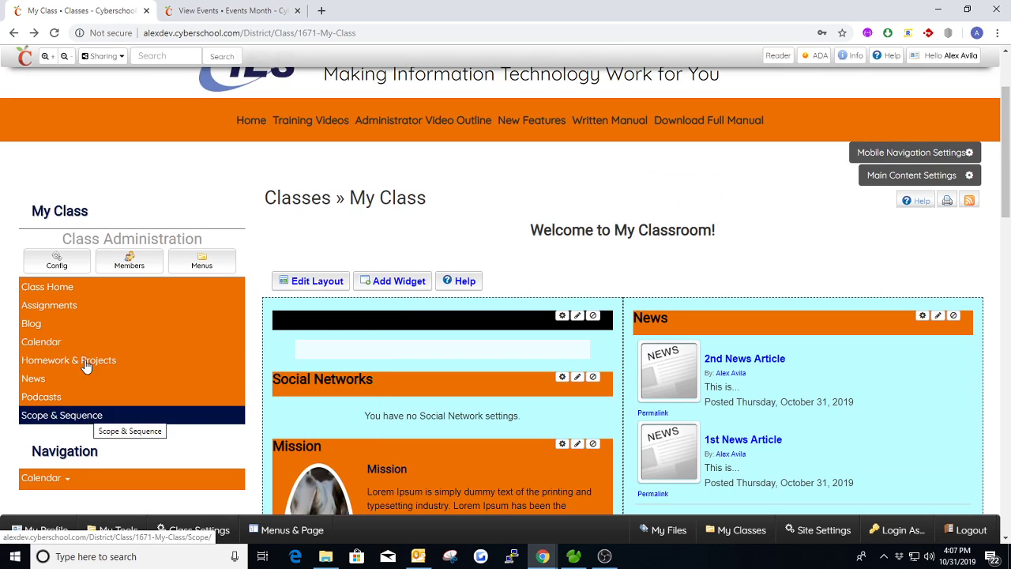
{"action": "left_click", "coordinate": [297, 10]}
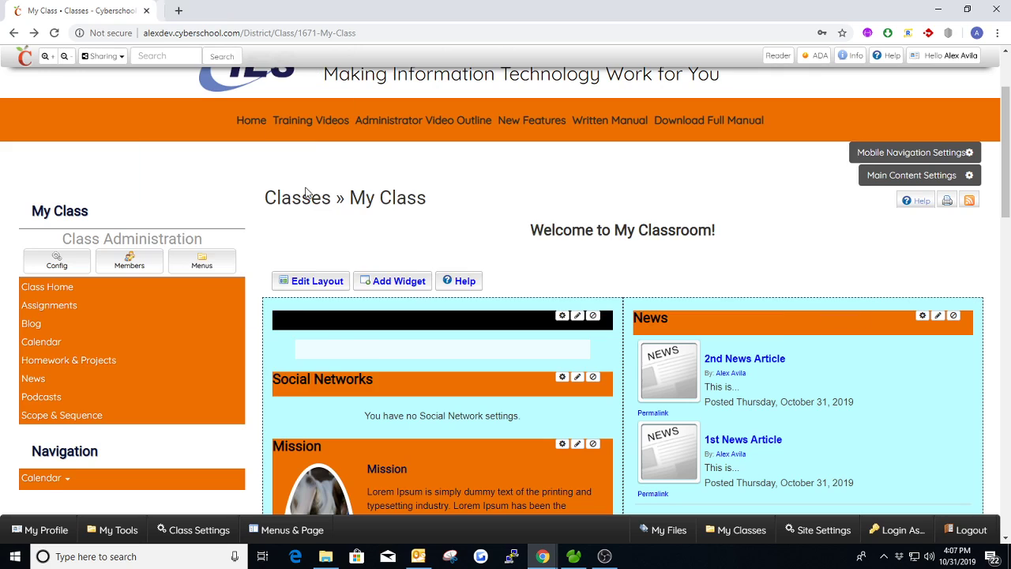
{"action": "middle_click", "coordinate": [78, 414]}
{"action": "left_click", "coordinate": [223, 10]}
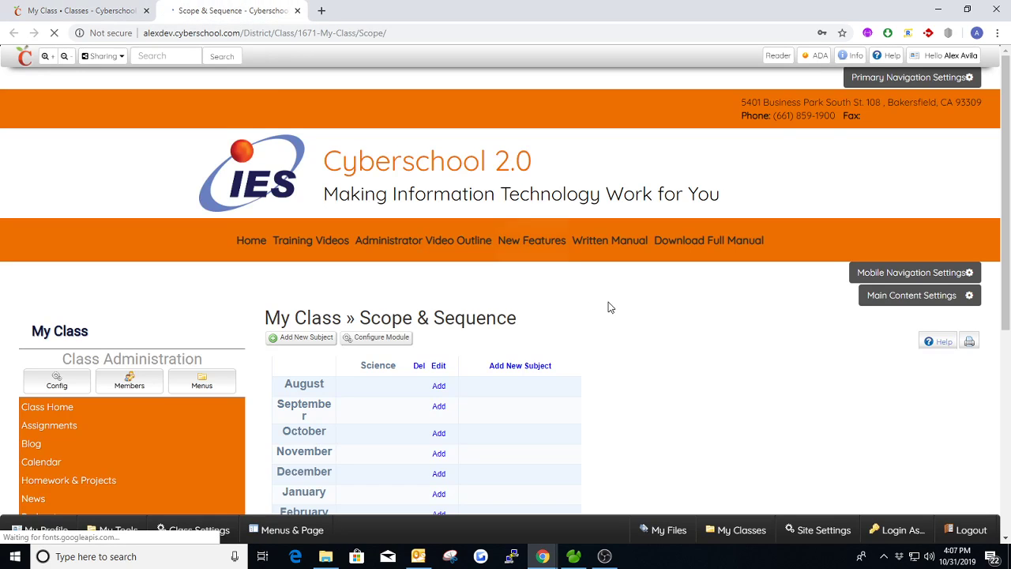
{"action": "scroll", "coordinate": [722, 337], "scroll_direction": "down", "scroll_amount": 3}
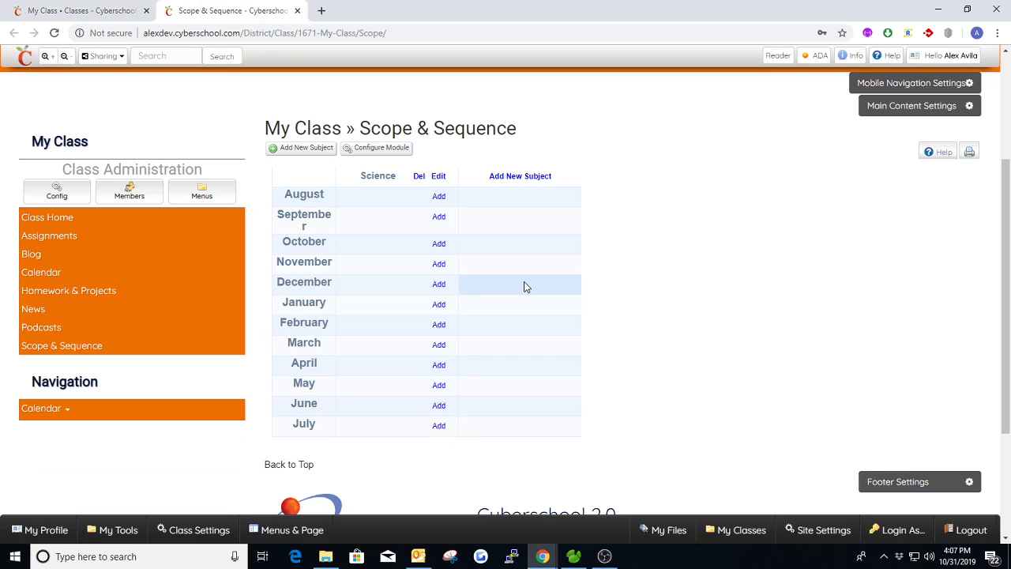
Step: Add a Scope & Sequence entry for Science in October reading "10/31/2019:" and "Halloween" on two lines, and save it
{"action": "left_click", "coordinate": [440, 245]}
{"action": "left_click", "coordinate": [458, 256]}
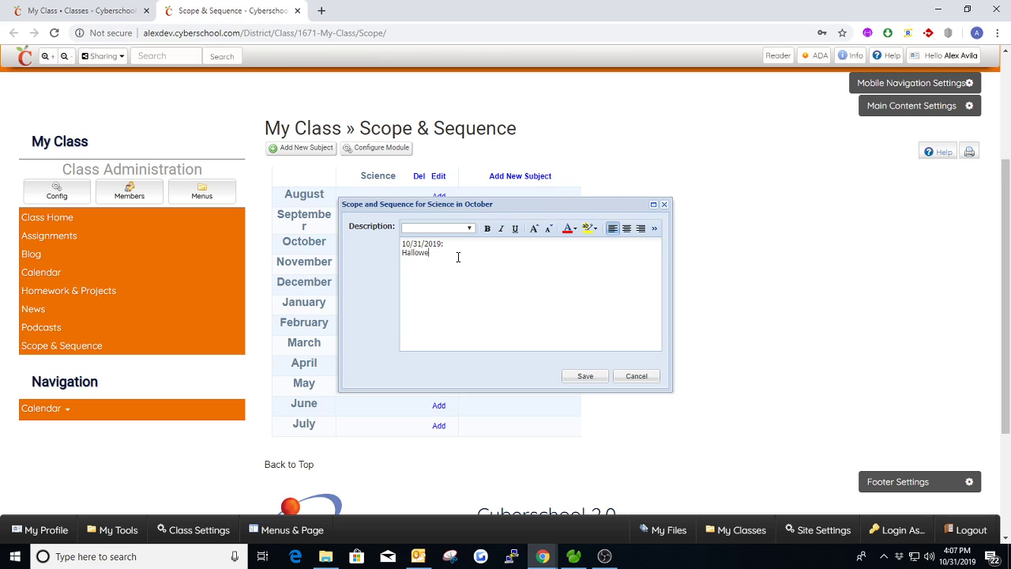
{"action": "left_click", "coordinate": [585, 375]}
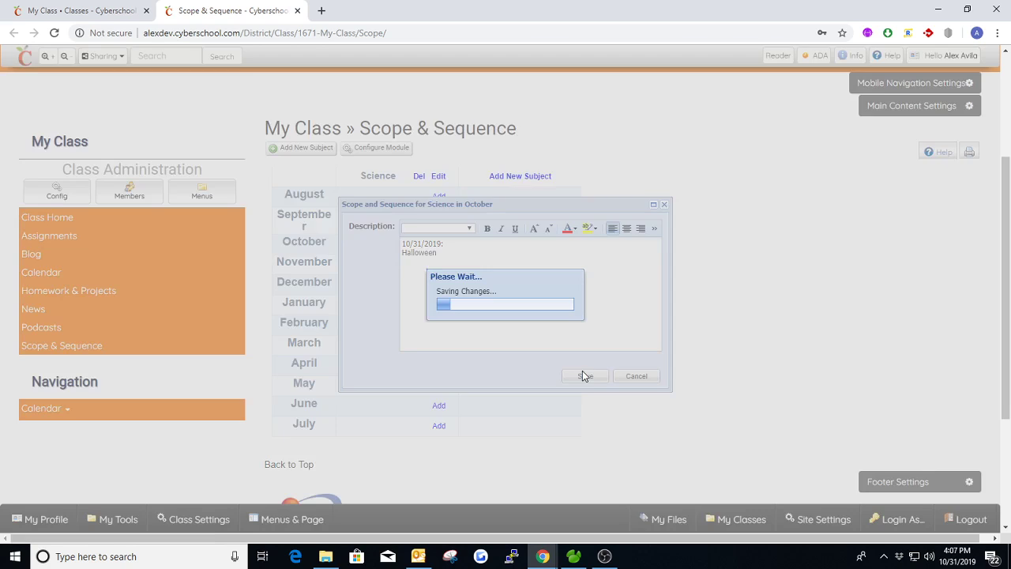
{"action": "scroll", "coordinate": [373, 104], "scroll_direction": "up", "scroll_amount": 1}
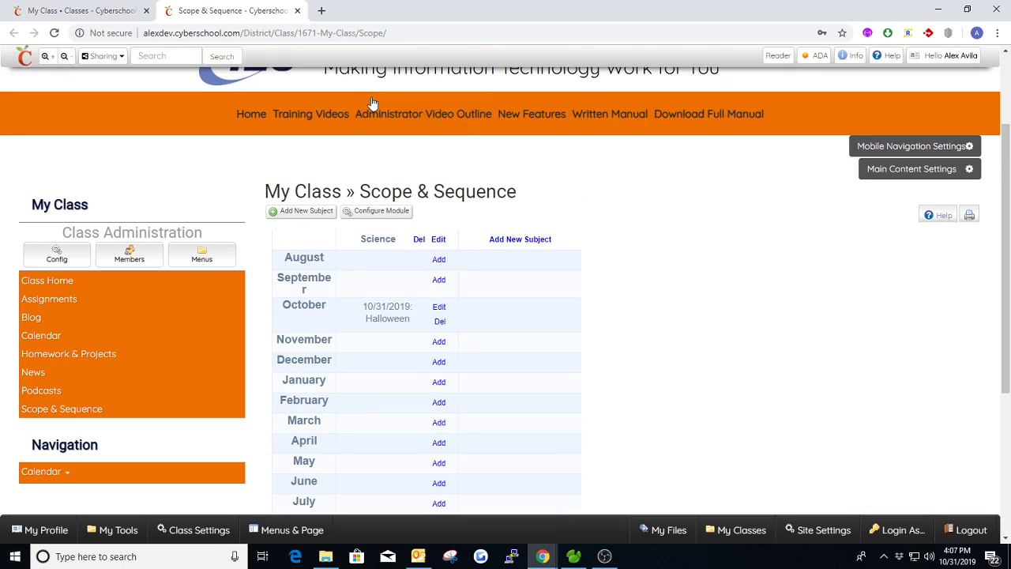
Step: Reload the My Class page and check how the October Science entry appears in the Scope & Sequence widget
{"action": "left_click", "coordinate": [91, 14]}
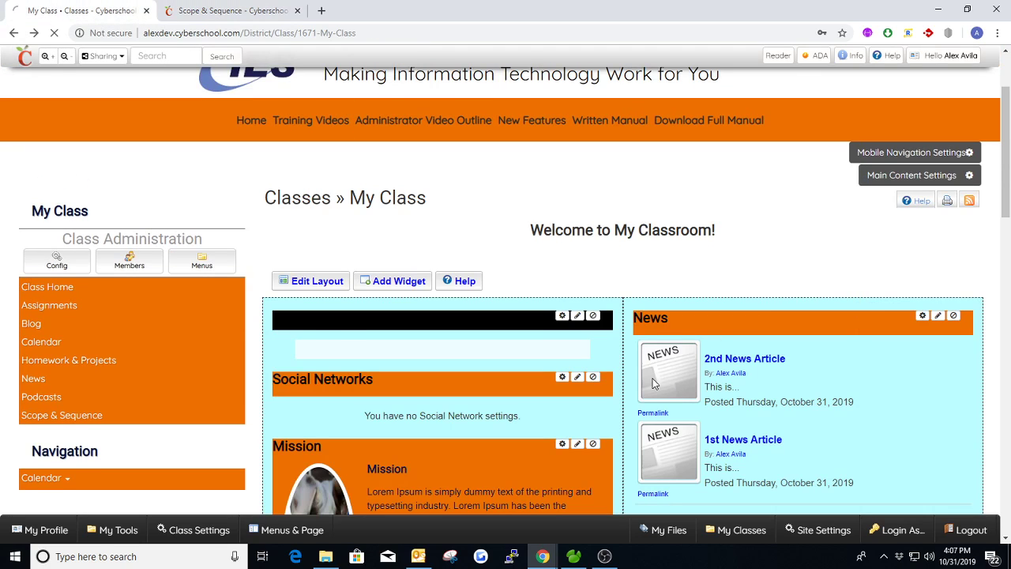
{"action": "scroll", "coordinate": [781, 340], "scroll_direction": "down", "scroll_amount": 4}
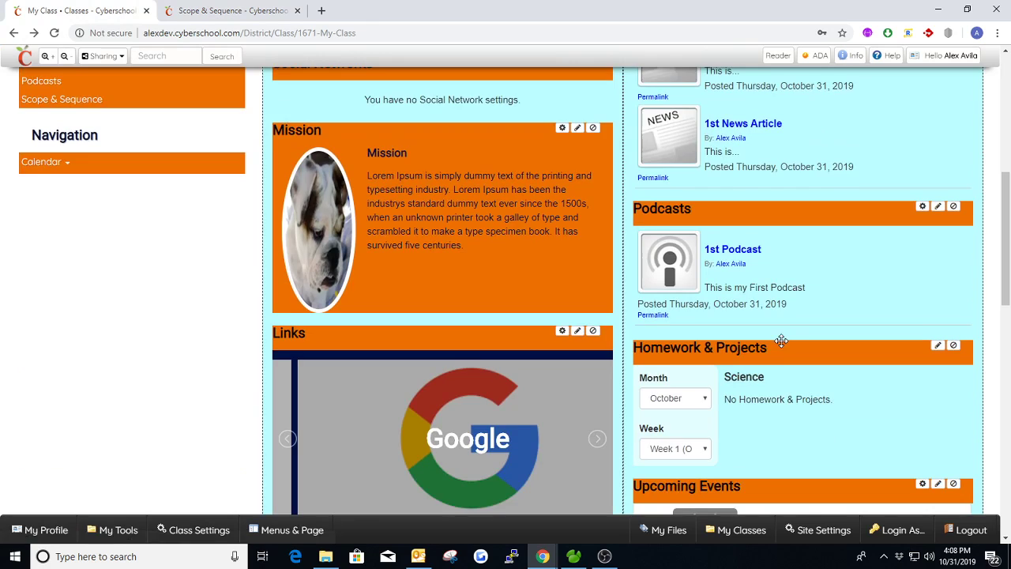
{"action": "scroll", "coordinate": [781, 340], "scroll_direction": "down", "scroll_amount": 4}
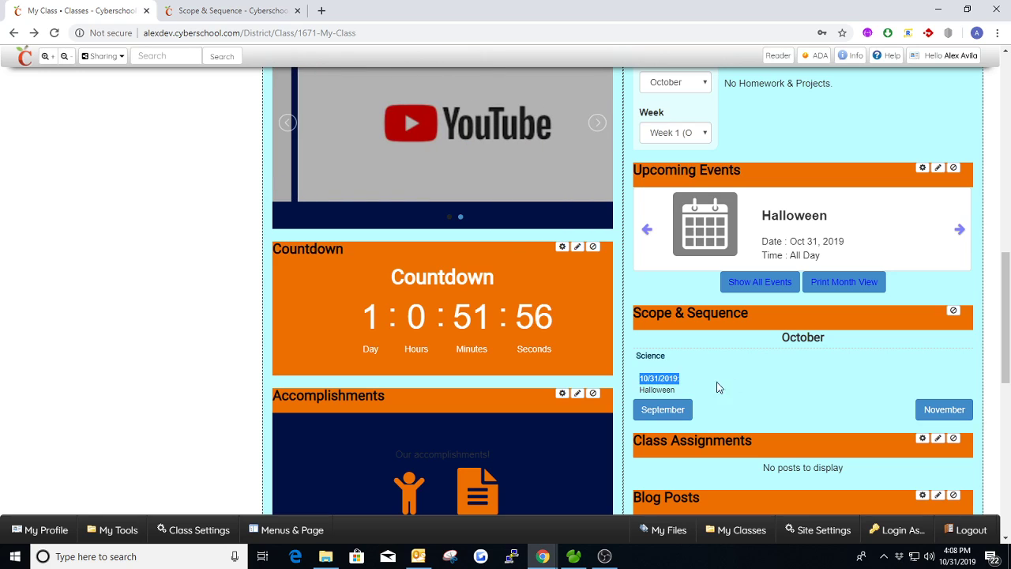
{"action": "scroll", "coordinate": [739, 371], "scroll_direction": "down", "scroll_amount": 1}
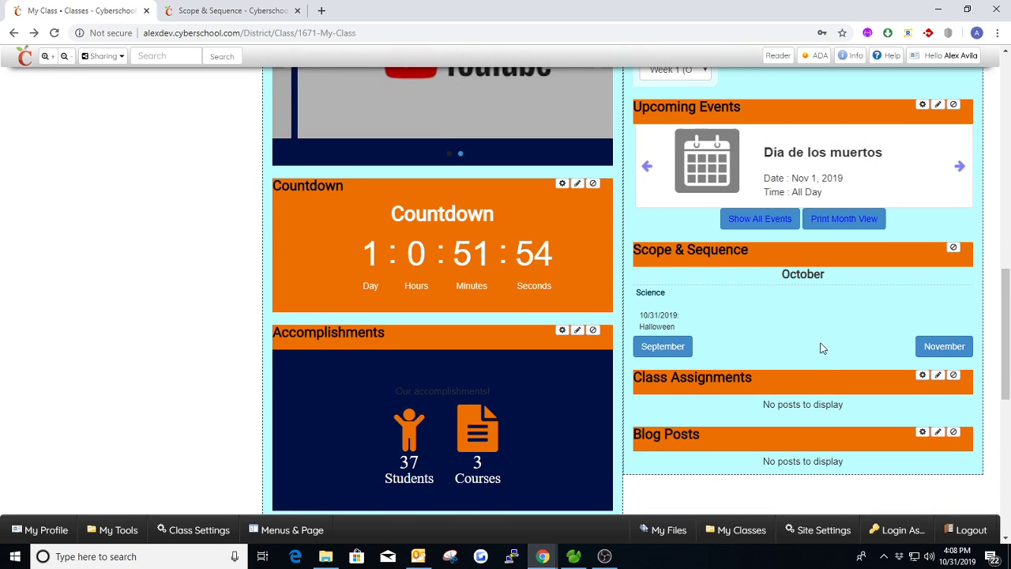
{"action": "scroll", "coordinate": [770, 341], "scroll_direction": "up", "scroll_amount": 10}
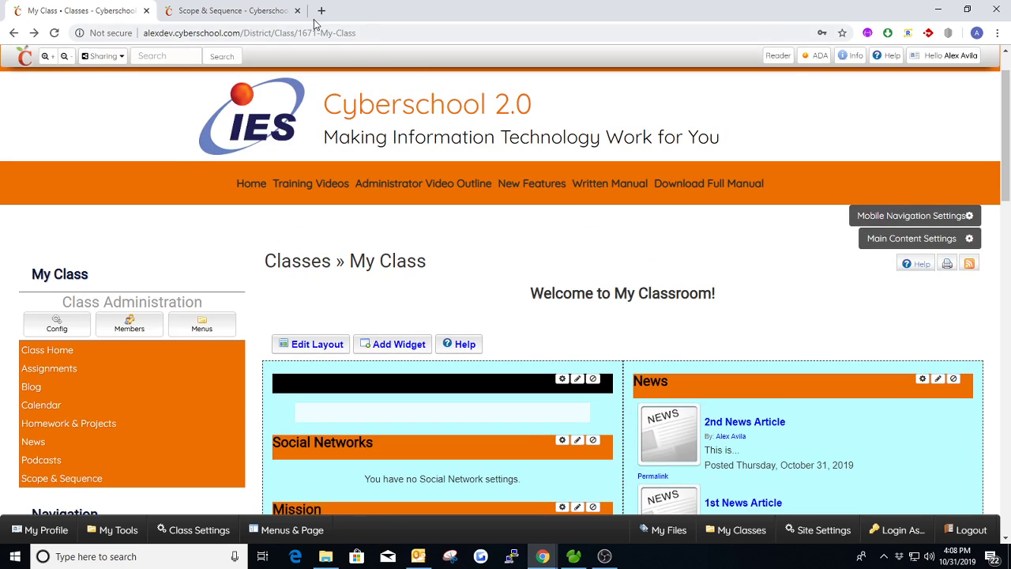
Step: Close the Scope & Sequence page and open the class's Assignments page separately, keeping My Class open
{"action": "left_click", "coordinate": [297, 10]}
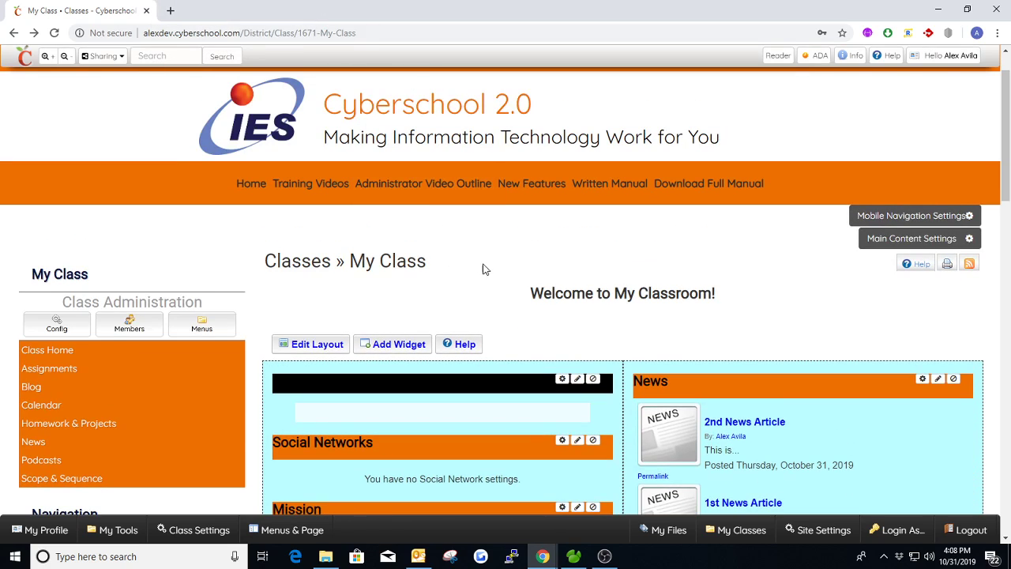
{"action": "scroll", "coordinate": [405, 253], "scroll_direction": "down", "scroll_amount": 1}
{"action": "middle_click", "coordinate": [47, 308]}
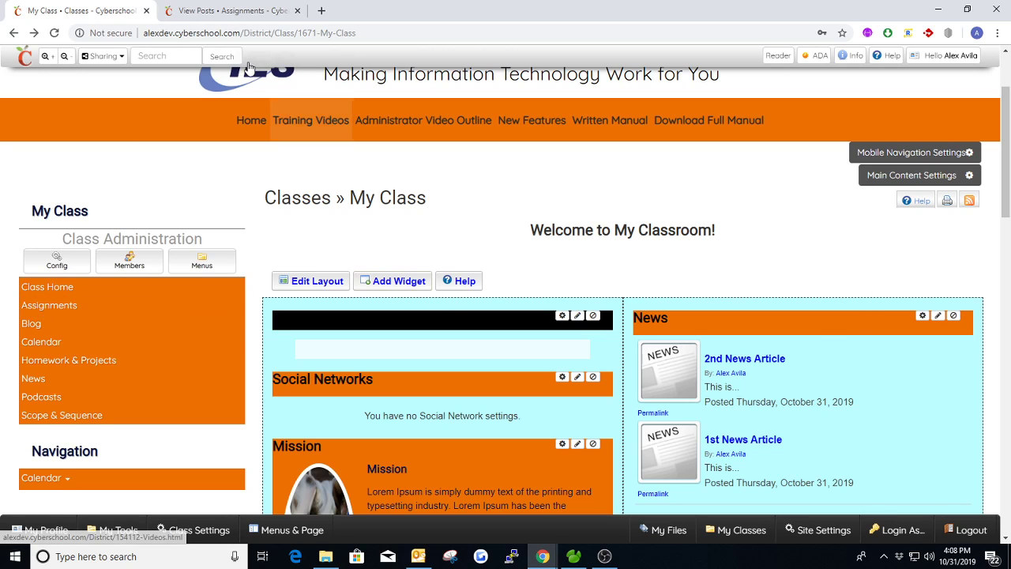
{"action": "left_click", "coordinate": [223, 13]}
{"action": "scroll", "coordinate": [570, 411], "scroll_direction": "down", "scroll_amount": 2}
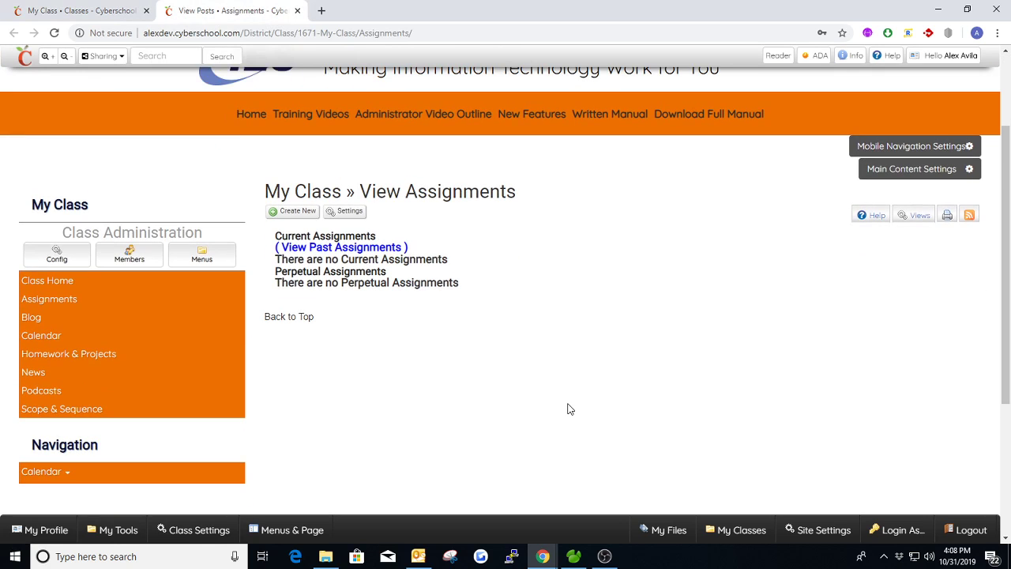
Step: Create a new class assignment and title it "My First Assignment"
{"action": "left_click", "coordinate": [298, 213]}
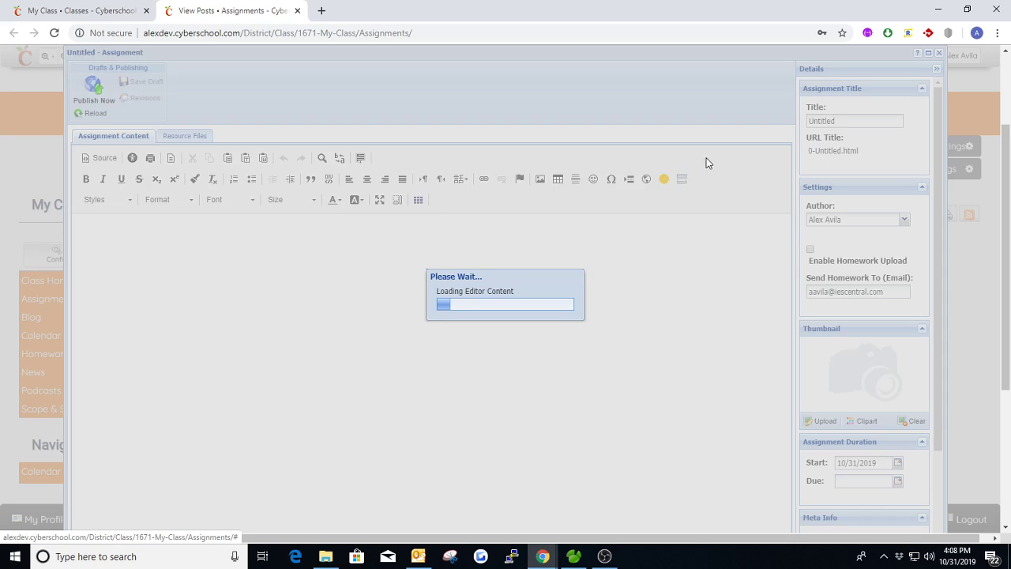
{"action": "double_click", "coordinate": [831, 122]}
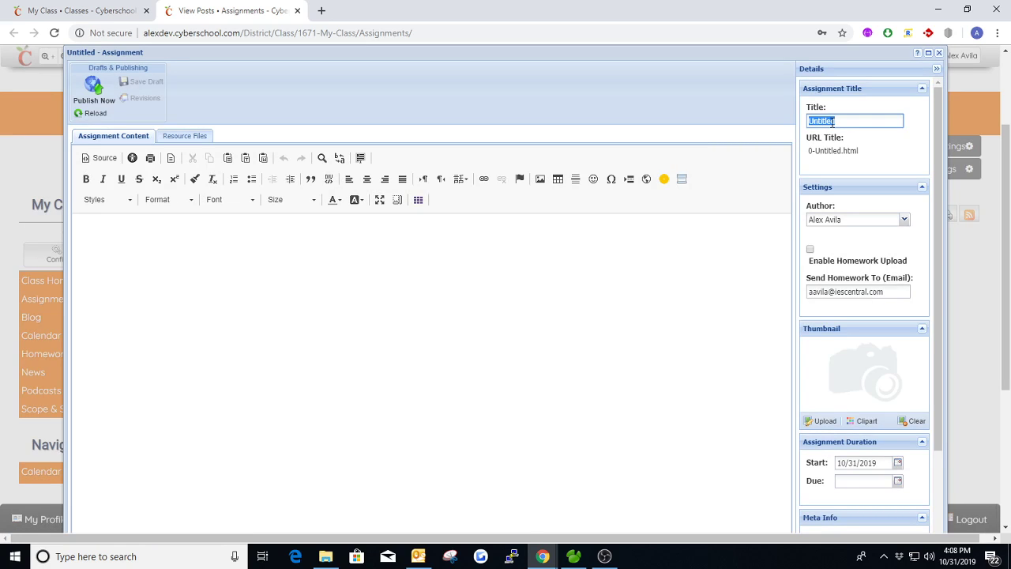
{"action": "type", "text": "My F"}
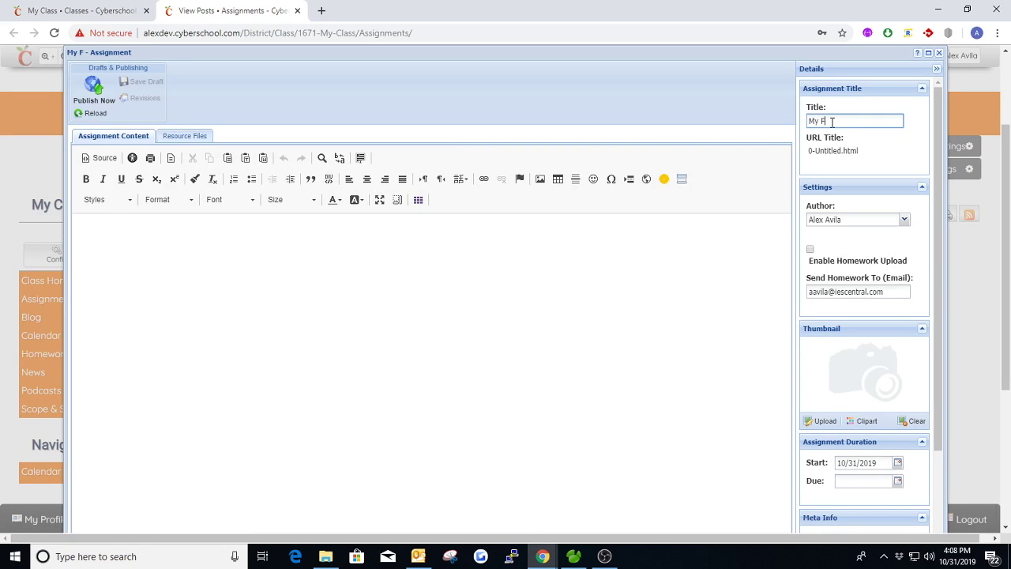
{"action": "type", "text": "irst Assignment"}
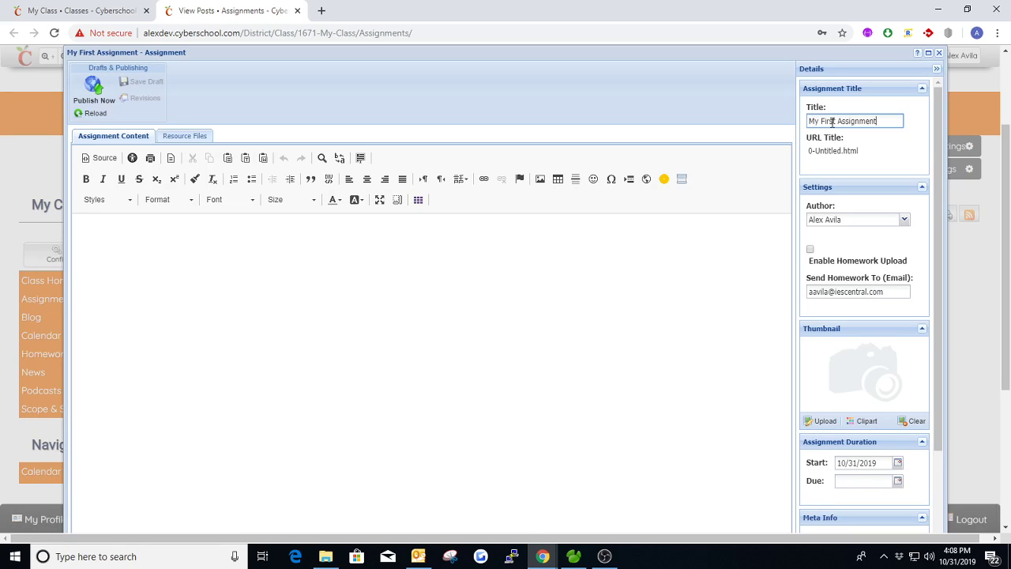
{"action": "key", "text": "Tab"}
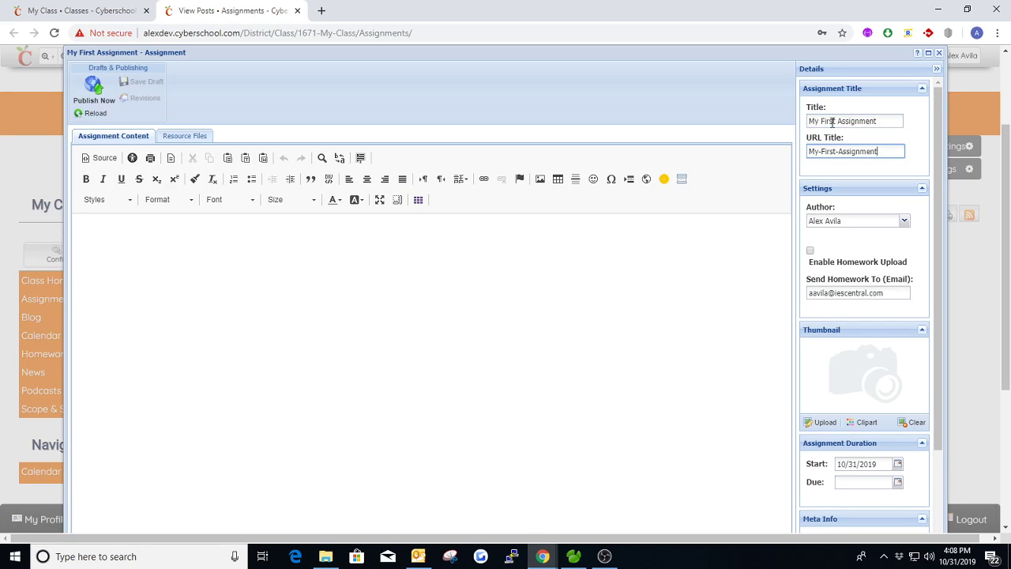
Step: Enter "Do problems 1 - 10 on page 7" as the content of the assignment
{"action": "left_click", "coordinate": [294, 270]}
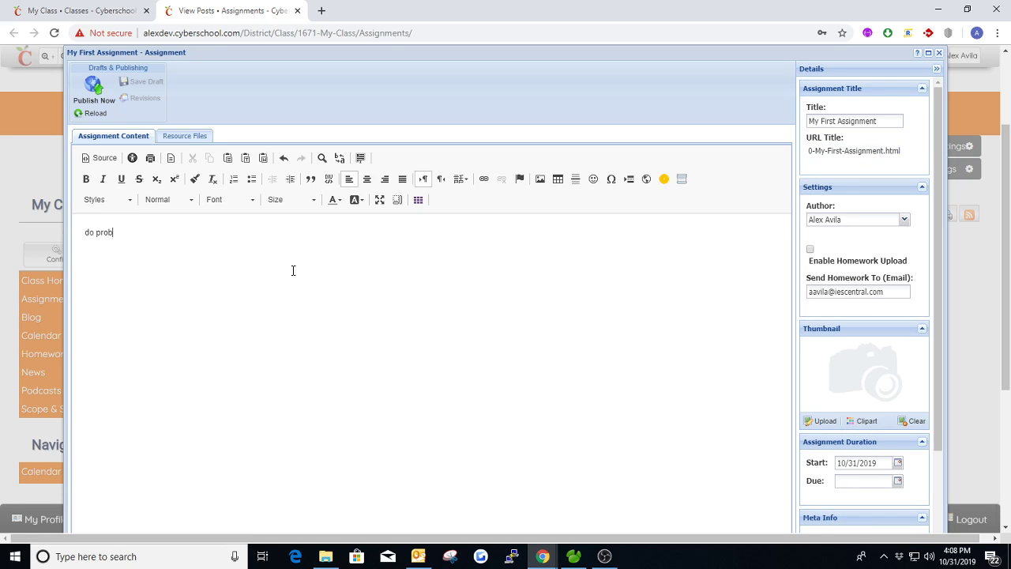
{"action": "type", "text": "d"}
{"action": "key", "text": "Menu"}
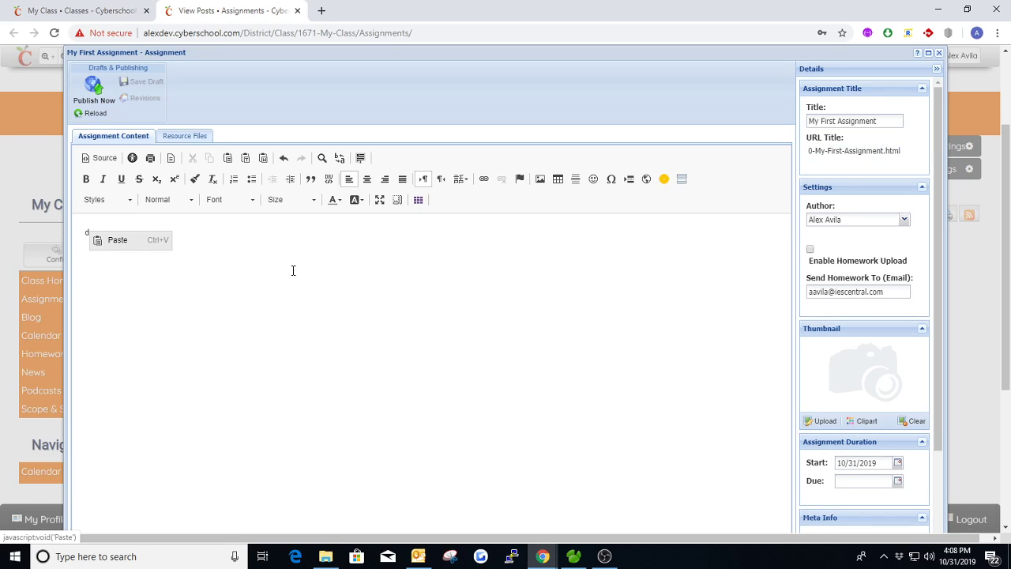
{"action": "key", "text": "Escape"}
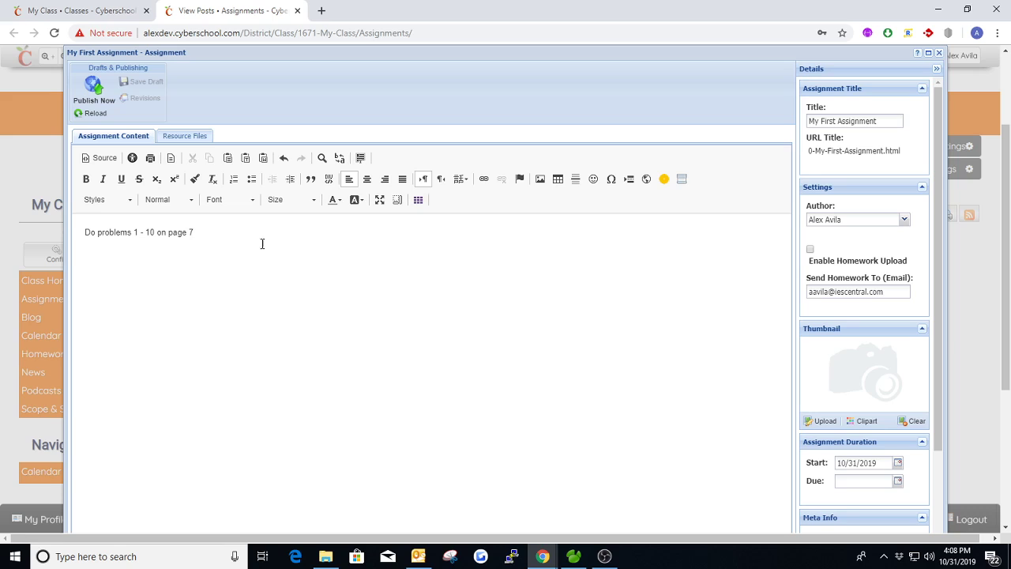
{"action": "left_click_drag", "start_coordinate": [192, 233], "coordinate": [128, 234]}
{"action": "left_click", "coordinate": [194, 233]}
Step: Enable homework upload for the assignment and check the e-mail address the homework is sent to
{"action": "left_click_drag", "start_coordinate": [908, 292], "coordinate": [803, 293]}
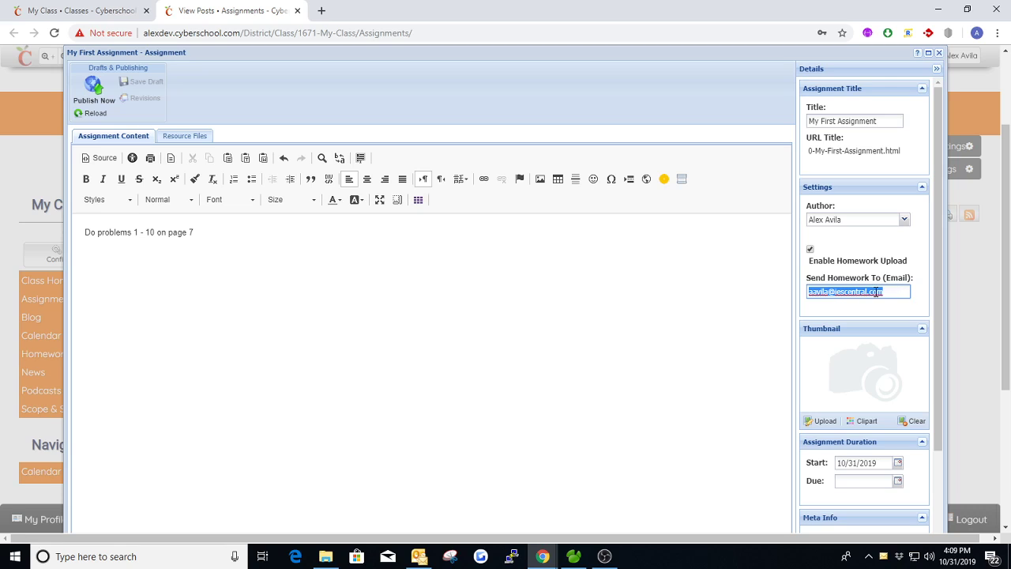
{"action": "left_click", "coordinate": [855, 247]}
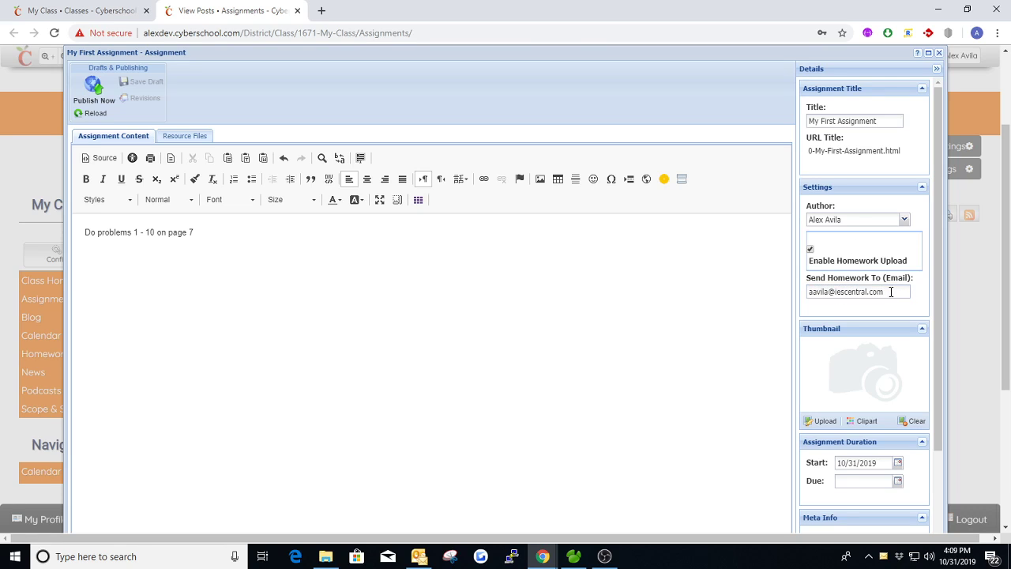
{"action": "left_click_drag", "start_coordinate": [890, 291], "coordinate": [806, 293]}
{"action": "left_click", "coordinate": [866, 258]}
Step: Set the assignment's due date to 11/07/2019 and publish it
{"action": "scroll", "coordinate": [872, 289], "scroll_direction": "down", "scroll_amount": 3}
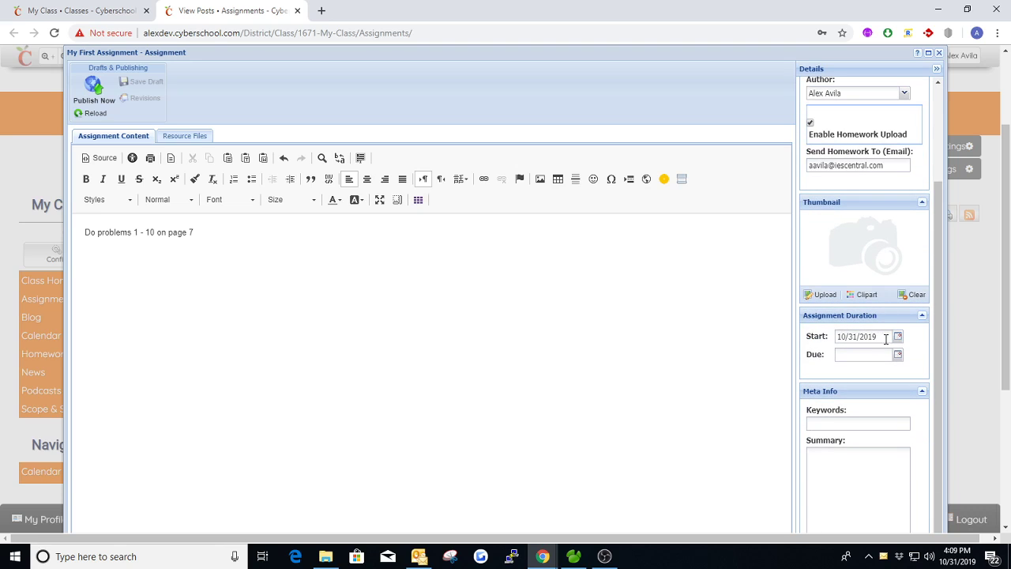
{"action": "left_click", "coordinate": [897, 354]}
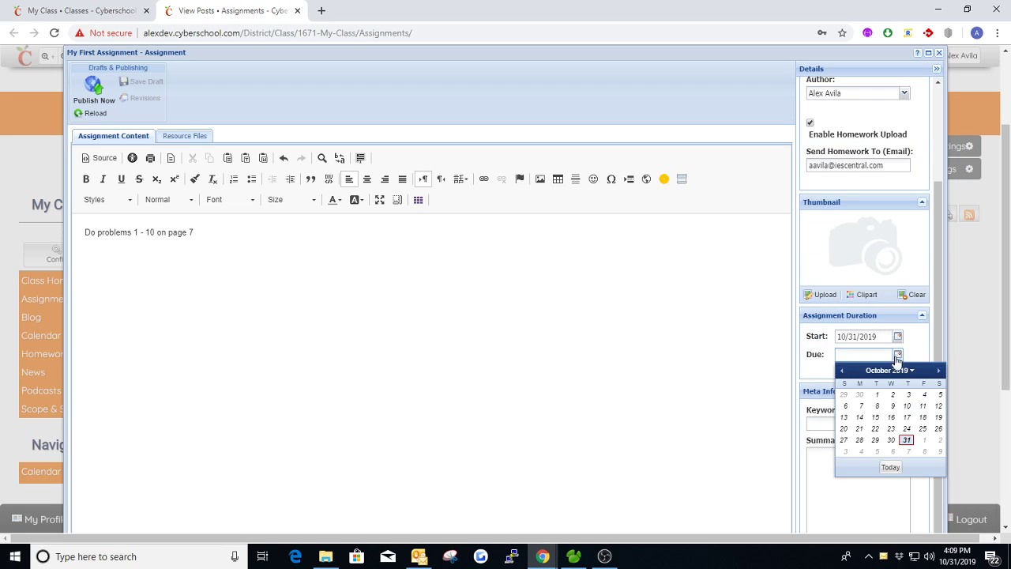
{"action": "left_click", "coordinate": [939, 373]}
{"action": "left_click", "coordinate": [906, 406]}
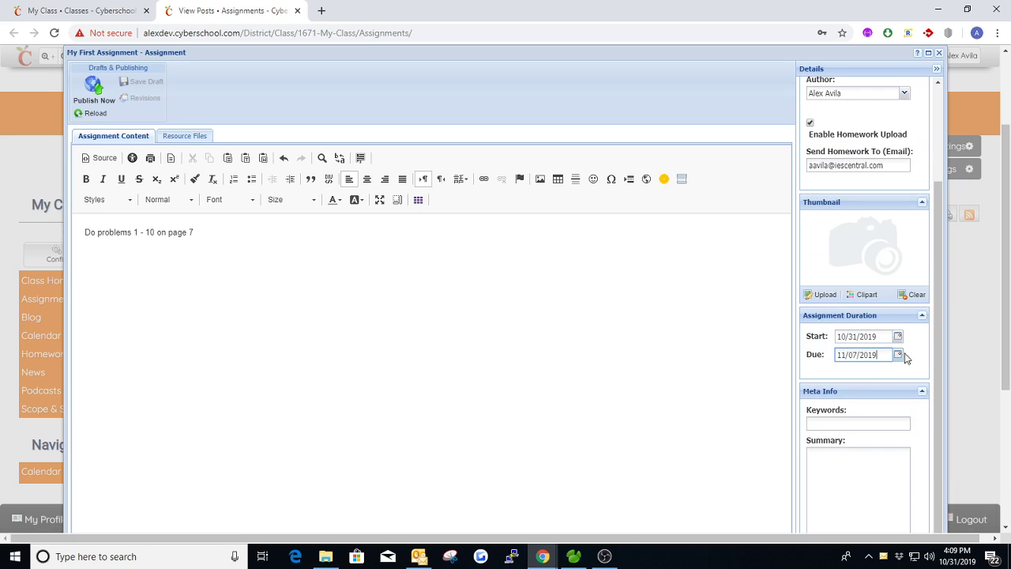
{"action": "scroll", "coordinate": [897, 351], "scroll_direction": "down", "scroll_amount": 1}
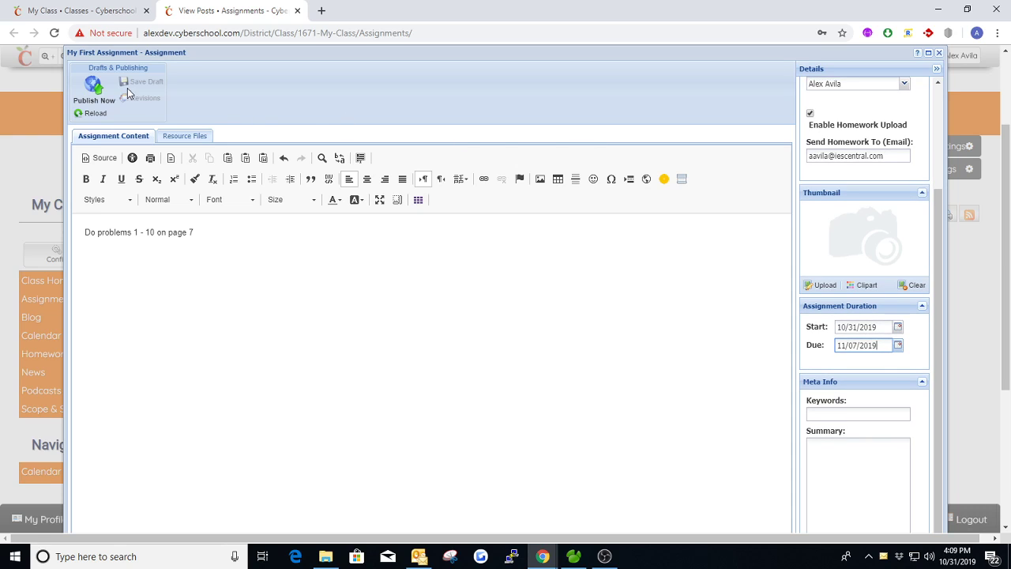
{"action": "left_click", "coordinate": [94, 87]}
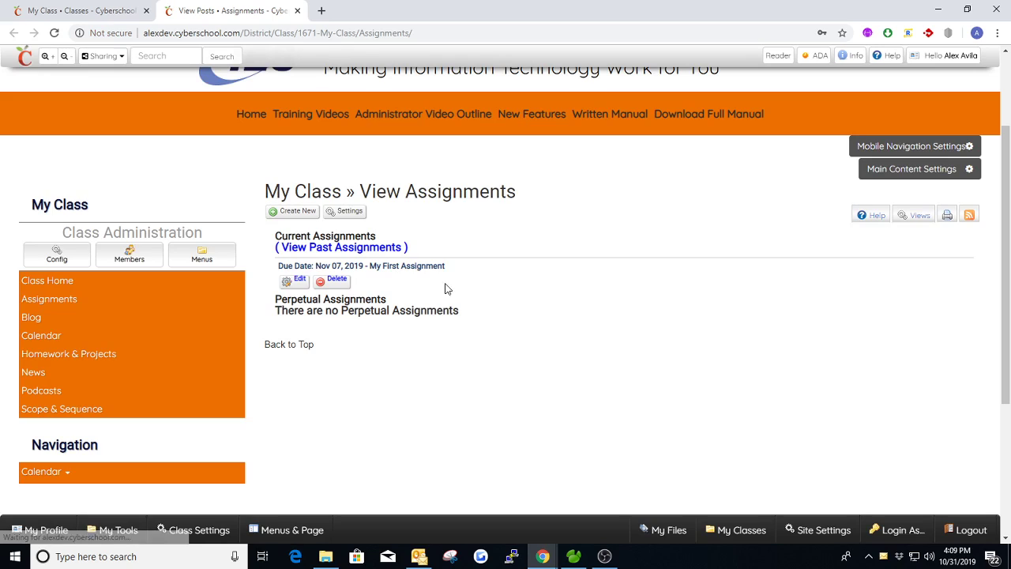
Step: Open the published My First Assignment and check its content, dates and homework upload form
{"action": "left_click", "coordinate": [416, 268]}
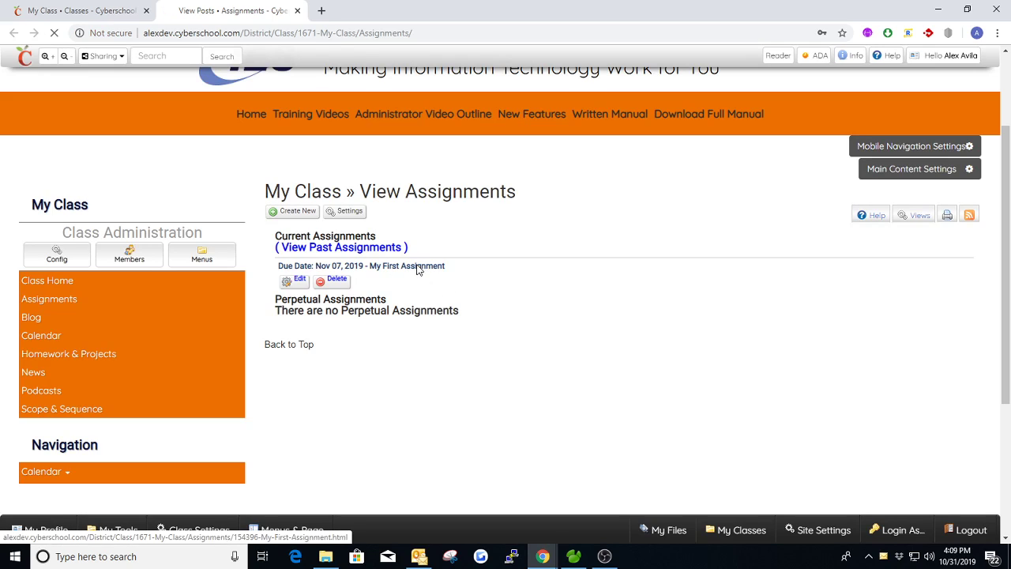
{"action": "scroll", "coordinate": [353, 312], "scroll_direction": "down", "scroll_amount": 1}
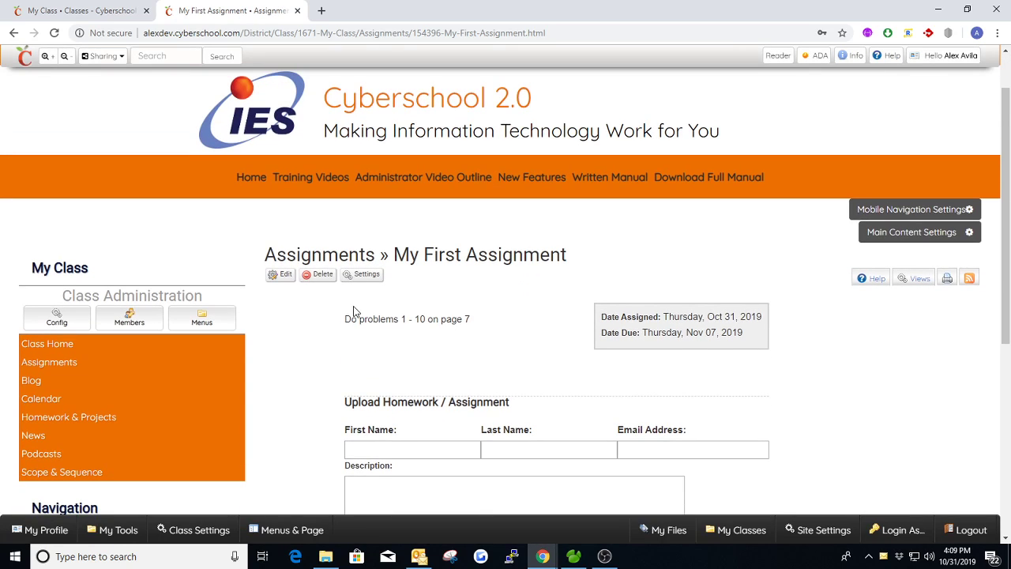
{"action": "left_click_drag", "start_coordinate": [345, 318], "coordinate": [490, 321]}
{"action": "scroll", "coordinate": [489, 315], "scroll_direction": "down", "scroll_amount": 1}
{"action": "left_click", "coordinate": [494, 273]}
{"action": "scroll", "coordinate": [491, 269], "scroll_direction": "down", "scroll_amount": 2}
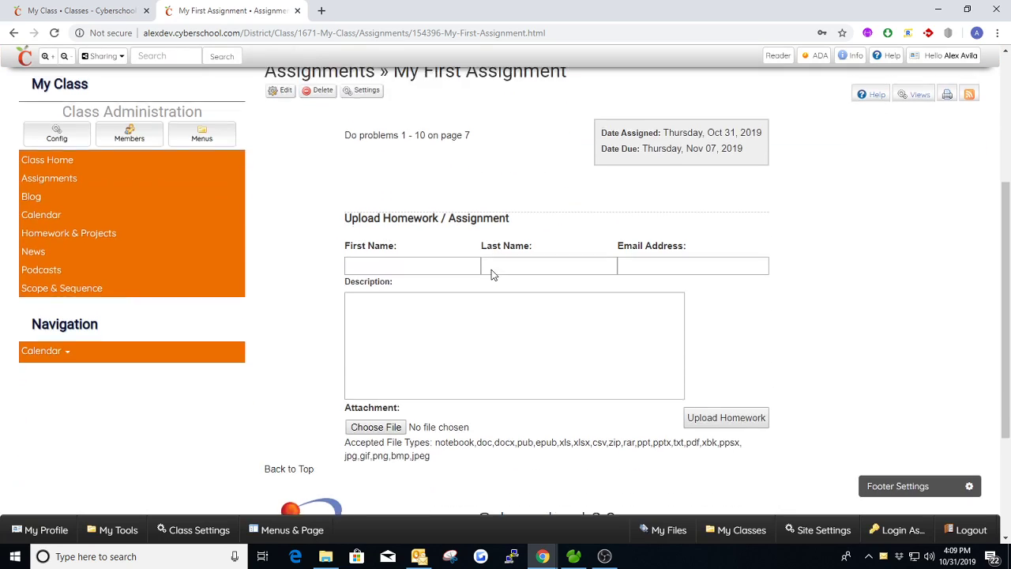
Step: Fill in the homework upload form with the student's first name, last name and e-mail address
{"action": "left_click", "coordinate": [383, 261]}
{"action": "left_click", "coordinate": [377, 295]}
{"action": "left_click", "coordinate": [501, 261]}
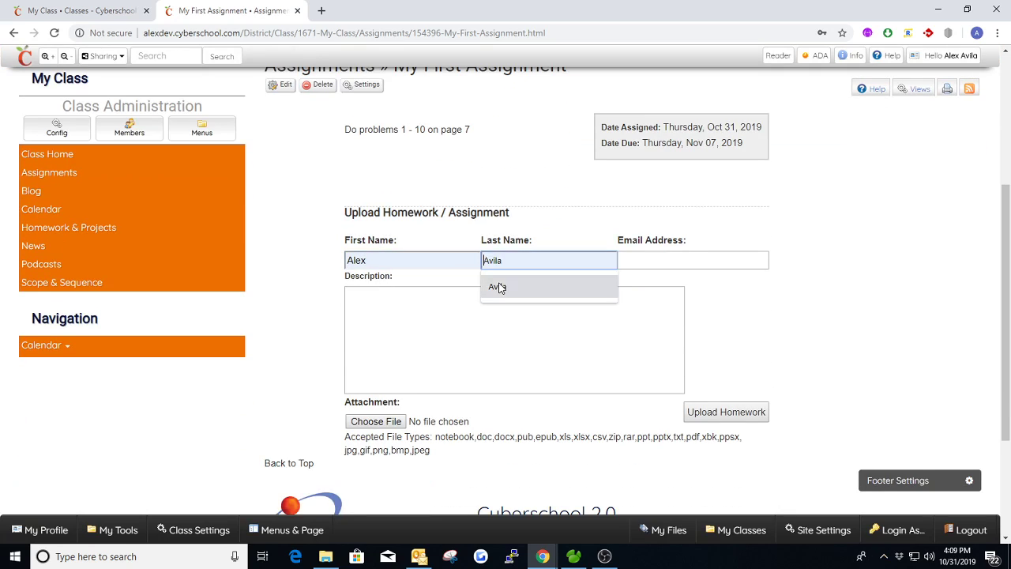
{"action": "left_click", "coordinate": [498, 287]}
{"action": "left_click", "coordinate": [637, 262]}
{"action": "left_click", "coordinate": [642, 287]}
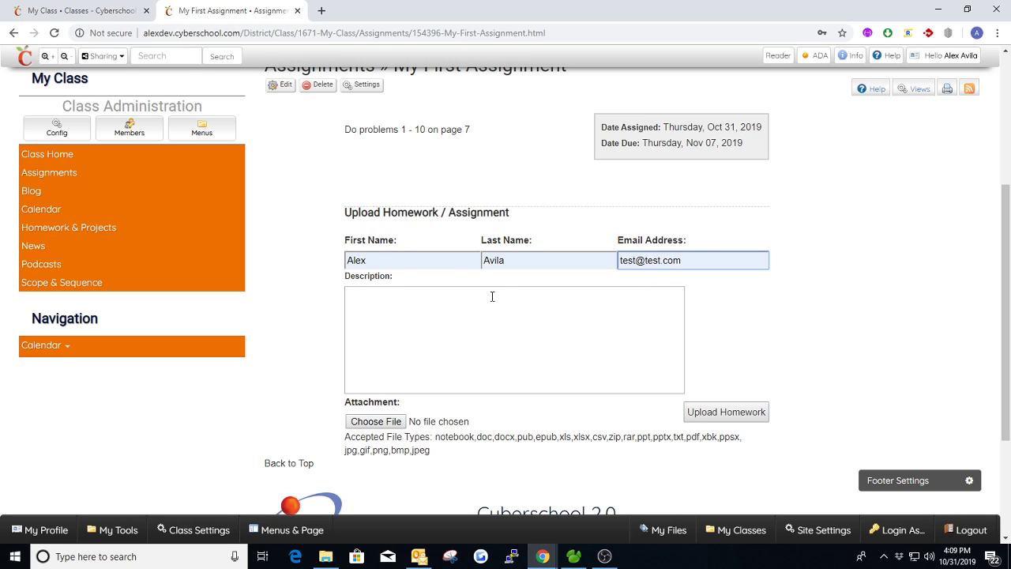
Step: Review the homework upload form's name, e-mail, description and attachment fields without submitting it
{"action": "left_click_drag", "start_coordinate": [379, 259], "coordinate": [348, 259]}
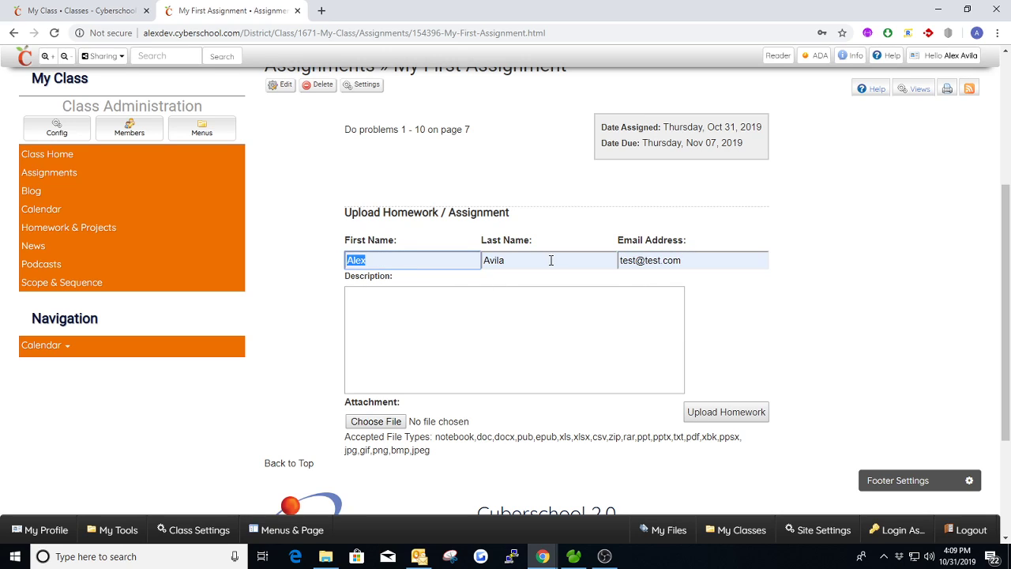
{"action": "left_click_drag", "start_coordinate": [551, 260], "coordinate": [480, 261]}
{"action": "left_click_drag", "start_coordinate": [687, 261], "coordinate": [612, 261]}
{"action": "left_click", "coordinate": [395, 304]}
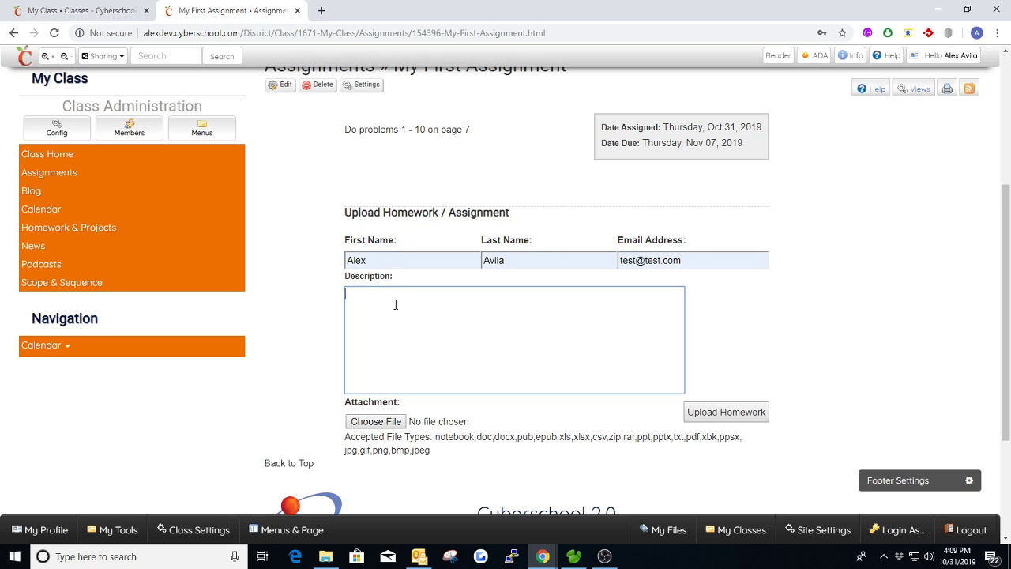
{"action": "scroll", "coordinate": [467, 294], "scroll_direction": "down", "scroll_amount": 1}
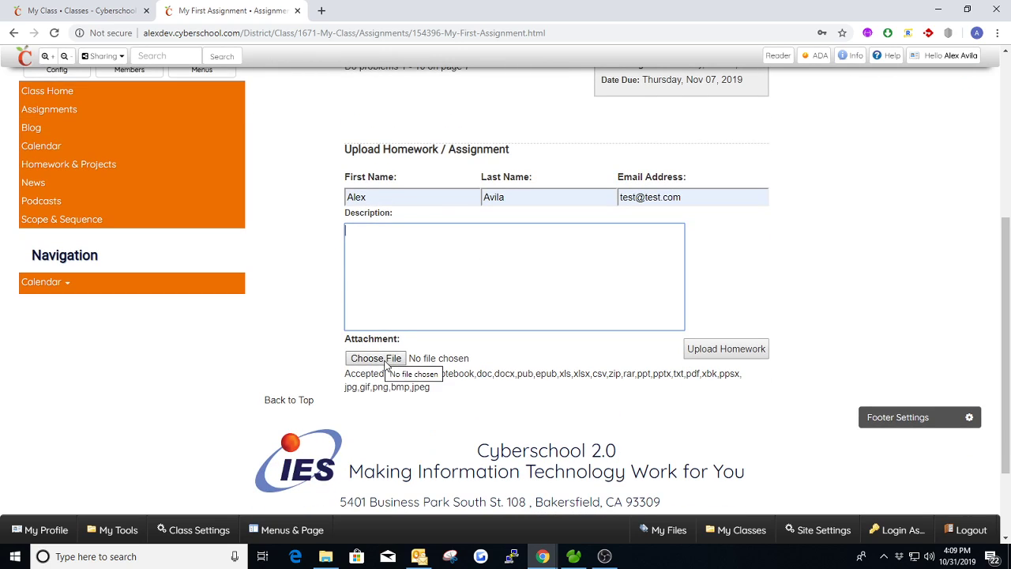
{"action": "left_click", "coordinate": [433, 364]}
{"action": "left_click", "coordinate": [564, 11]}
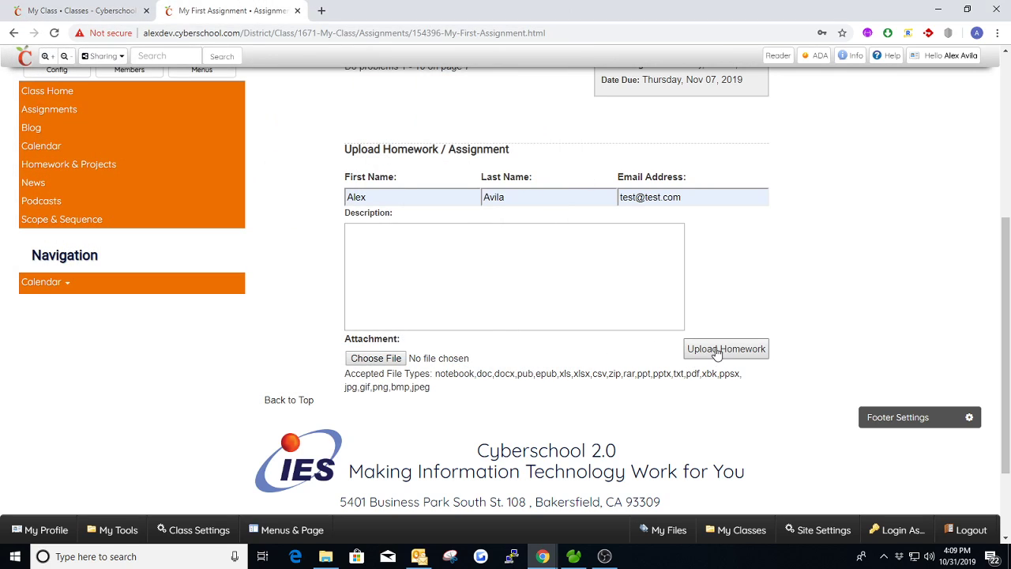
Step: Reopen the assignment in the editor, check the homework recipient e-mail and close it without changes
{"action": "scroll", "coordinate": [726, 316], "scroll_direction": "up", "scroll_amount": 3}
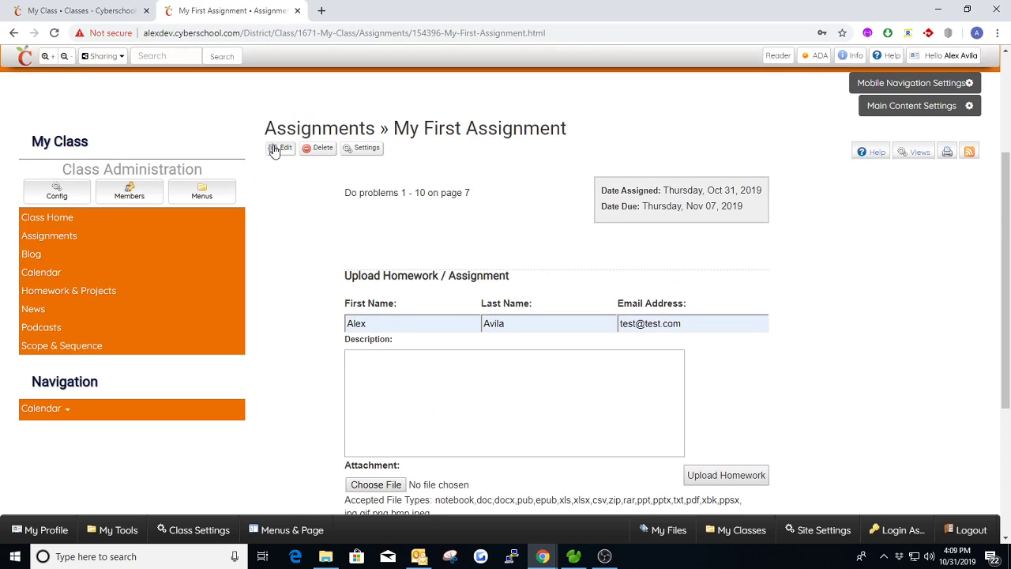
{"action": "left_click", "coordinate": [272, 149]}
{"action": "left_click_drag", "start_coordinate": [886, 292], "coordinate": [814, 295]}
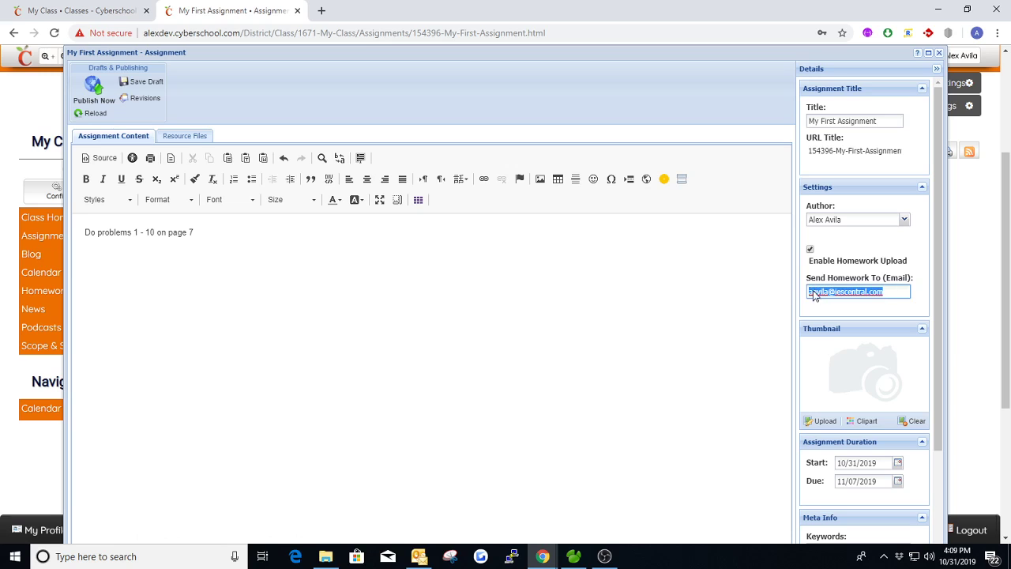
{"action": "left_click", "coordinate": [863, 243]}
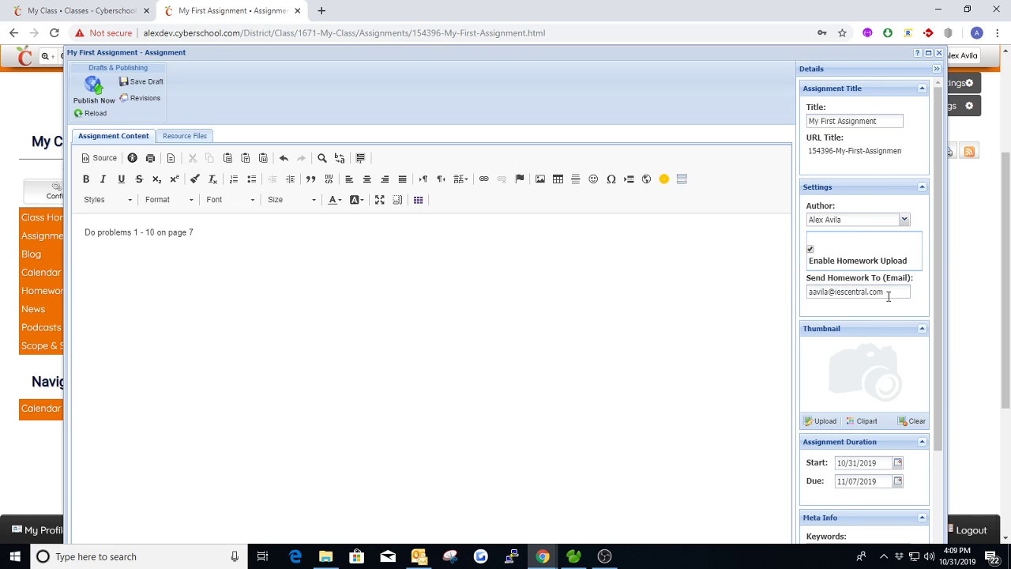
{"action": "left_click", "coordinate": [938, 52]}
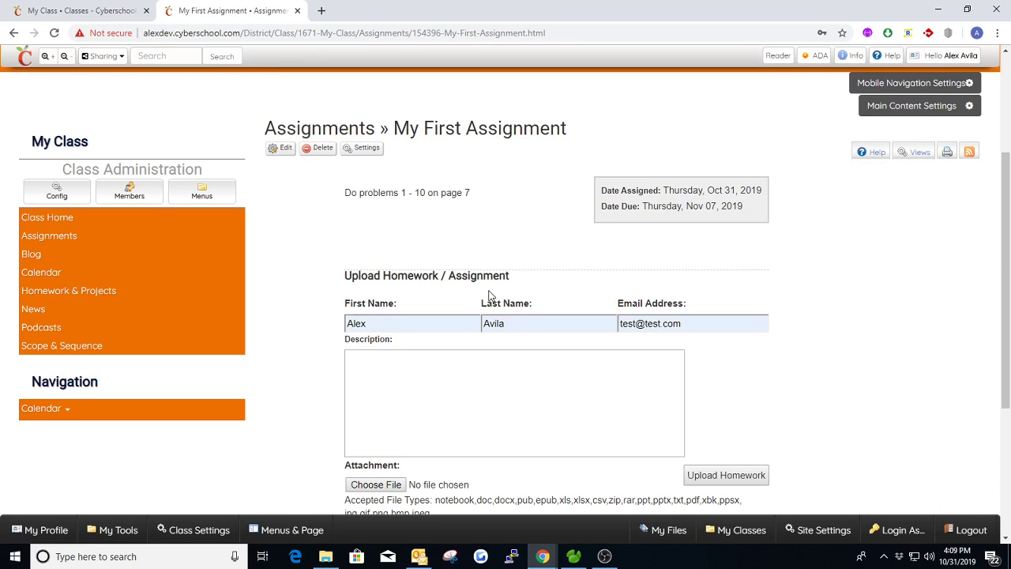
Step: Return to the My Class page, reload it and check the assignment's entry in the Class Assignments widget
{"action": "left_click", "coordinate": [94, 11]}
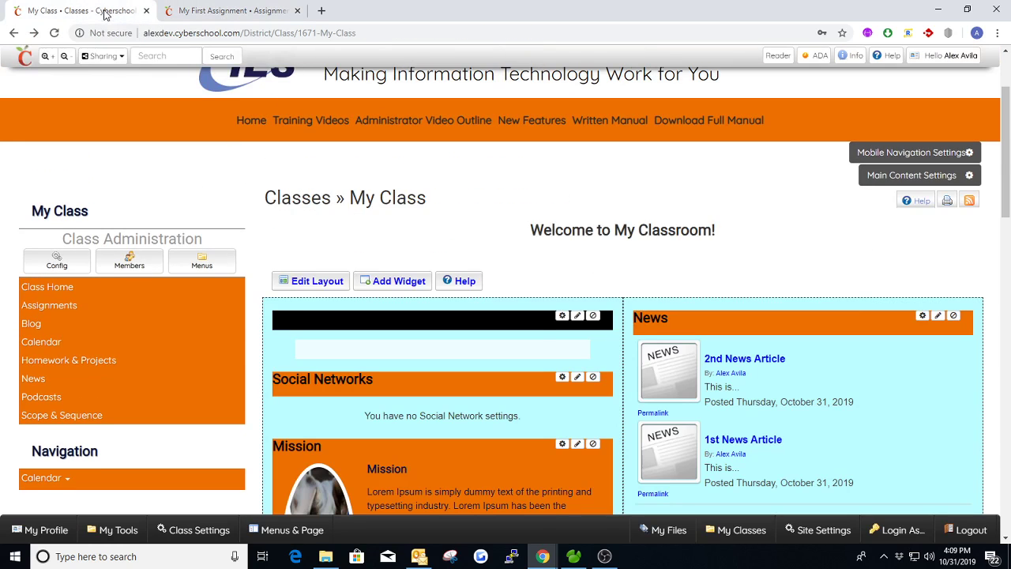
{"action": "mouse_move", "coordinate": [609, 120]}
{"action": "key", "text": "F5"}
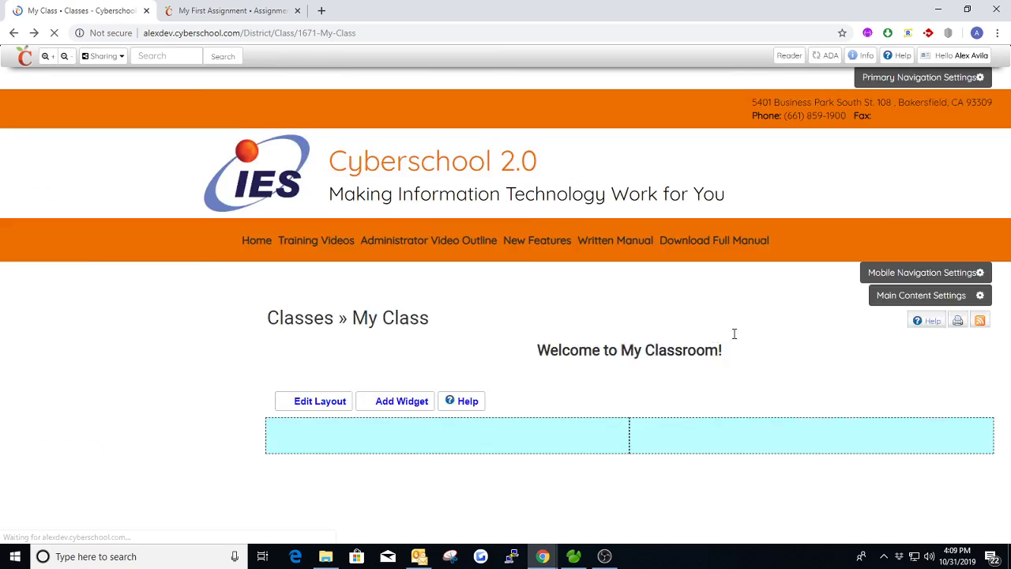
{"action": "scroll", "coordinate": [755, 333], "scroll_direction": "down", "scroll_amount": 6}
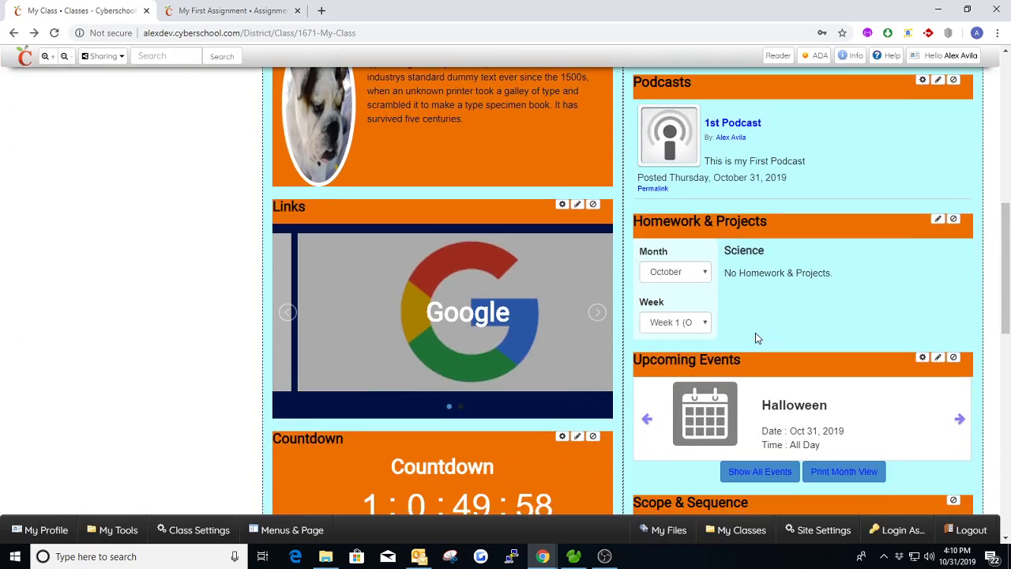
{"action": "scroll", "coordinate": [755, 338], "scroll_direction": "down", "scroll_amount": 5}
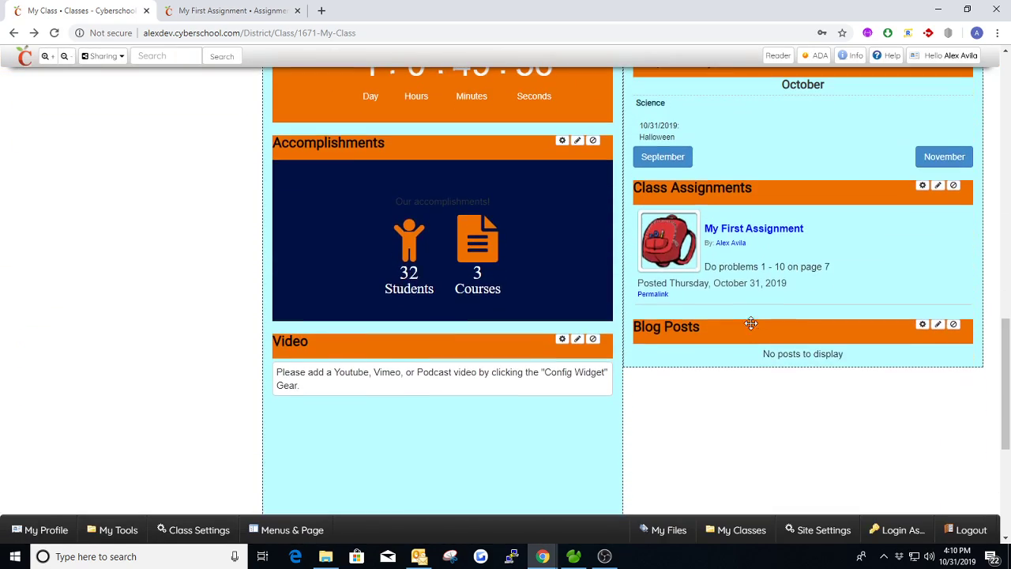
{"action": "left_click_drag", "start_coordinate": [704, 266], "coordinate": [869, 262]}
{"action": "left_click", "coordinate": [871, 263]}
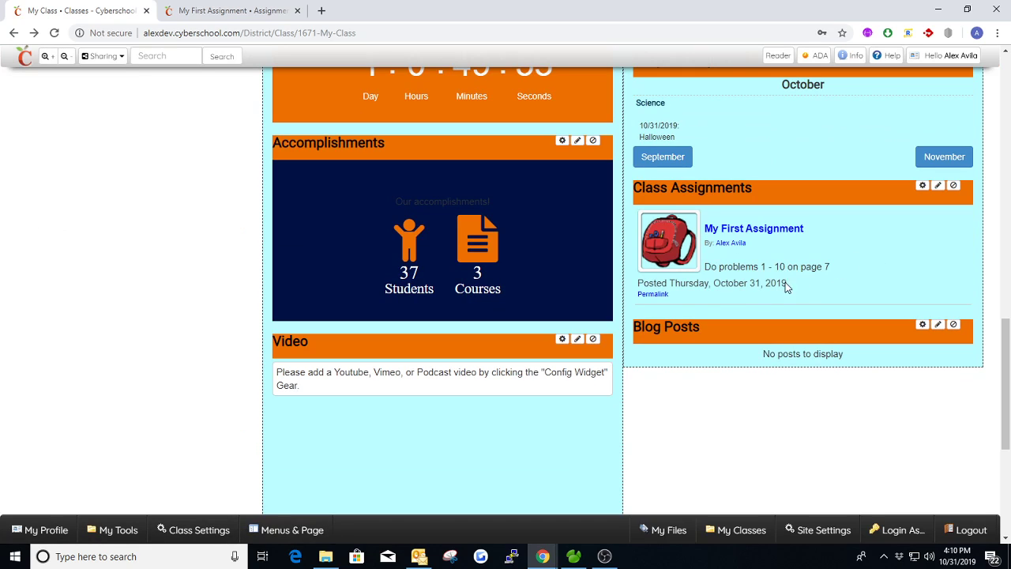
Step: Open My First Assignment from the Class Assignments widget and examine its homework upload form
{"action": "left_click", "coordinate": [740, 235]}
{"action": "scroll", "coordinate": [446, 338], "scroll_direction": "down", "scroll_amount": 3}
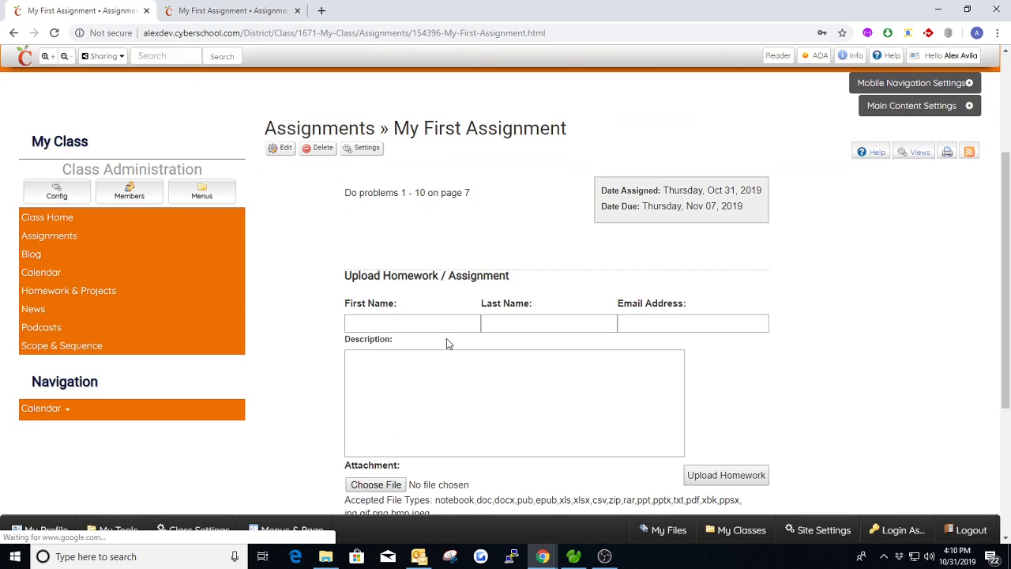
{"action": "scroll", "coordinate": [653, 371], "scroll_direction": "down", "scroll_amount": 1}
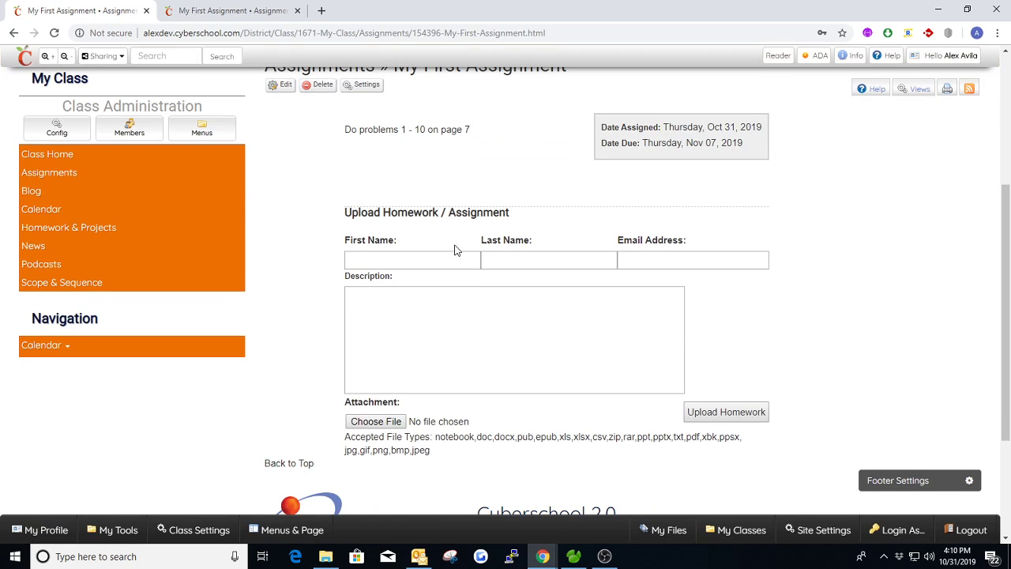
Step: Disable homework upload for My First Assignment, republish it and check the assignment page
{"action": "left_click", "coordinate": [281, 85]}
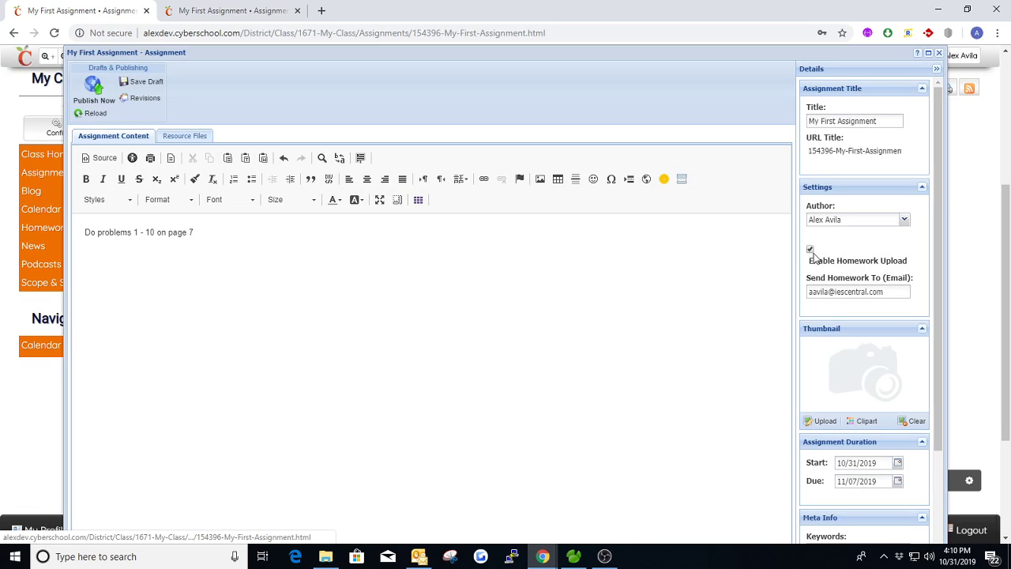
{"action": "left_click", "coordinate": [94, 93]}
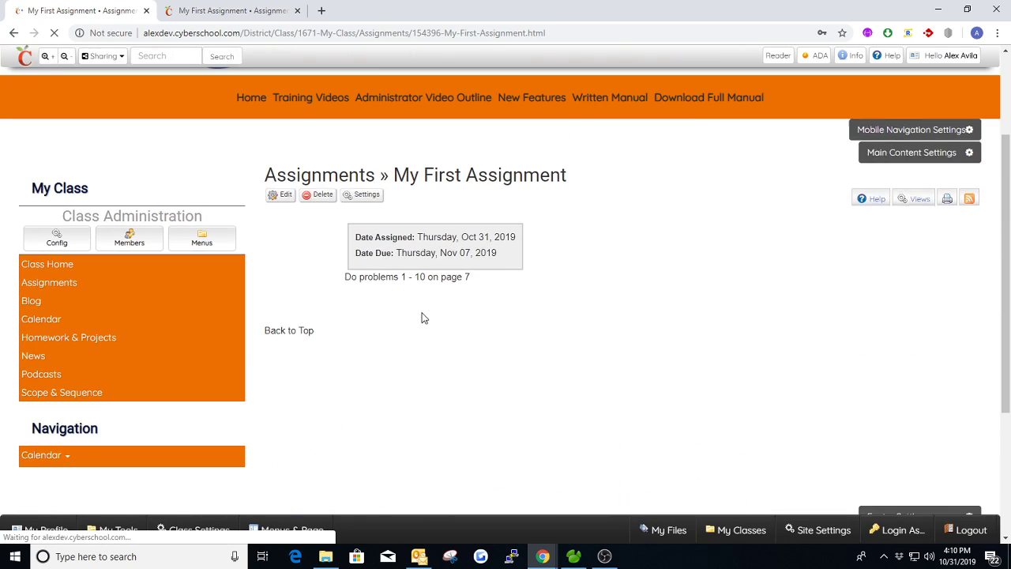
{"action": "left_click_drag", "start_coordinate": [354, 253], "coordinate": [363, 251]}
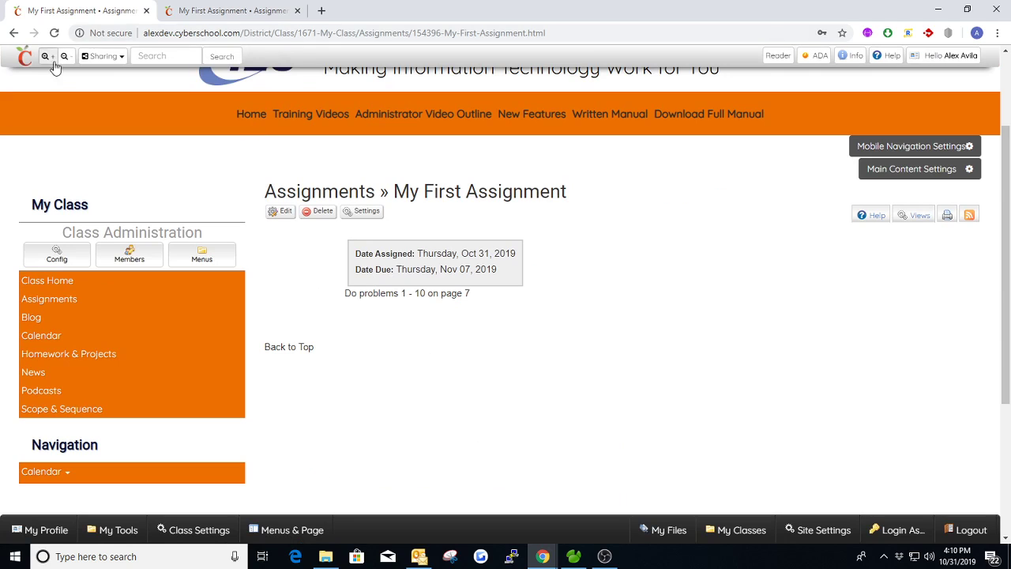
Step: Return to the class home page and look over its widgets
{"action": "left_click", "coordinate": [152, 285]}
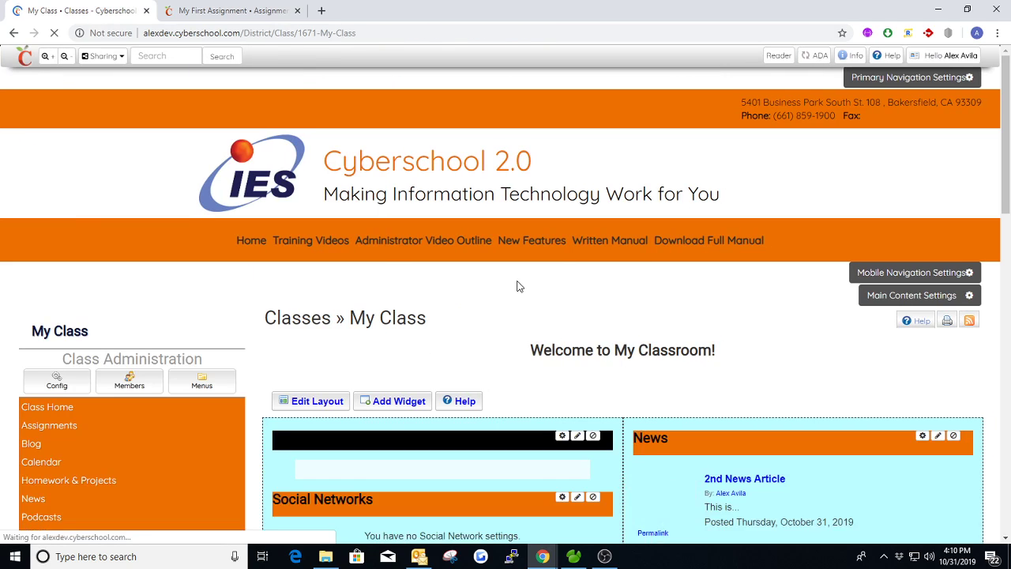
{"action": "scroll", "coordinate": [544, 316], "scroll_direction": "down", "scroll_amount": 3}
{"action": "scroll", "coordinate": [544, 314], "scroll_direction": "down", "scroll_amount": 3}
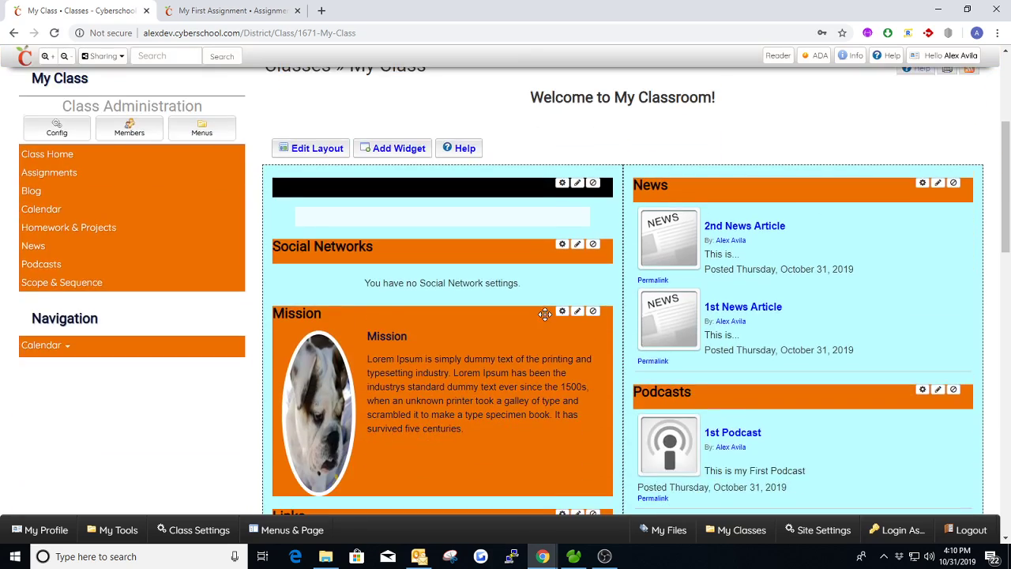
{"action": "left_click_drag", "start_coordinate": [1006, 268], "coordinate": [999, 130]}
Step: Open the class's Current Blogs page separately, keeping My Class open, and close the My First Assignment page
{"action": "mouse_move", "coordinate": [29, 208]}
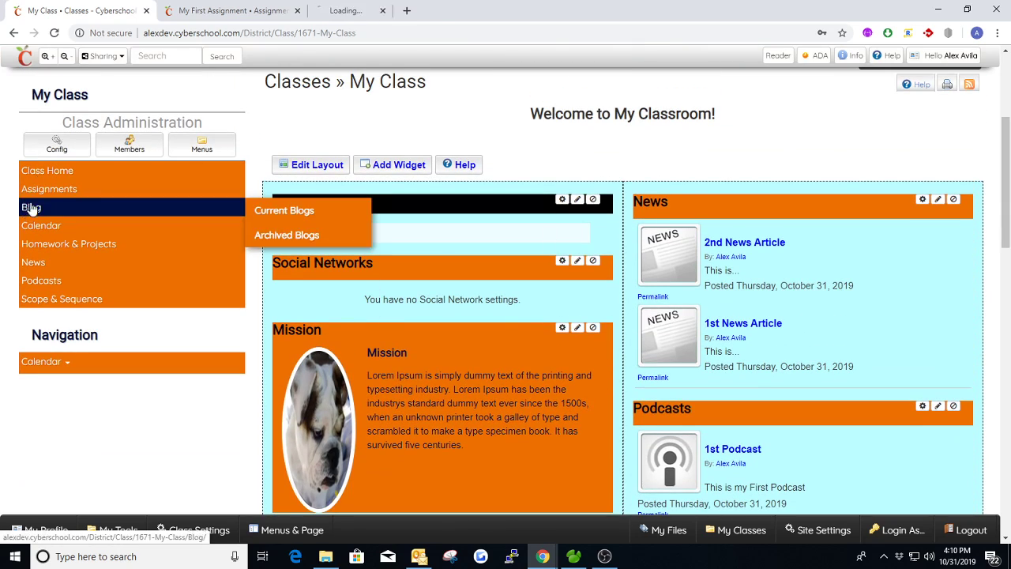
{"action": "middle_click", "coordinate": [276, 208]}
{"action": "left_click", "coordinate": [297, 11]}
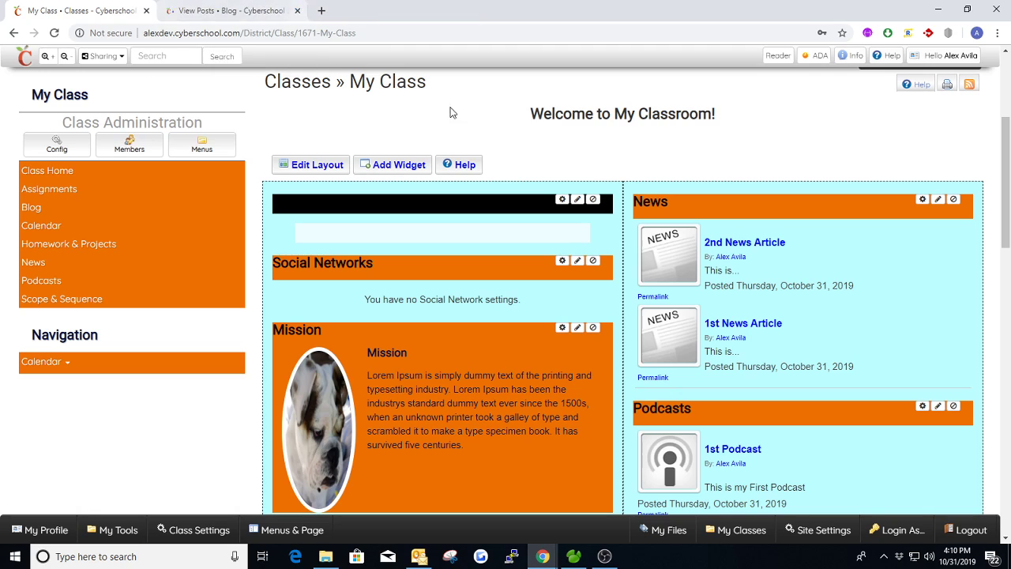
Step: Create a new post on the class's blog page and title it "My First Blog"
{"action": "left_click", "coordinate": [217, 16]}
{"action": "scroll", "coordinate": [481, 347], "scroll_direction": "down", "scroll_amount": 1}
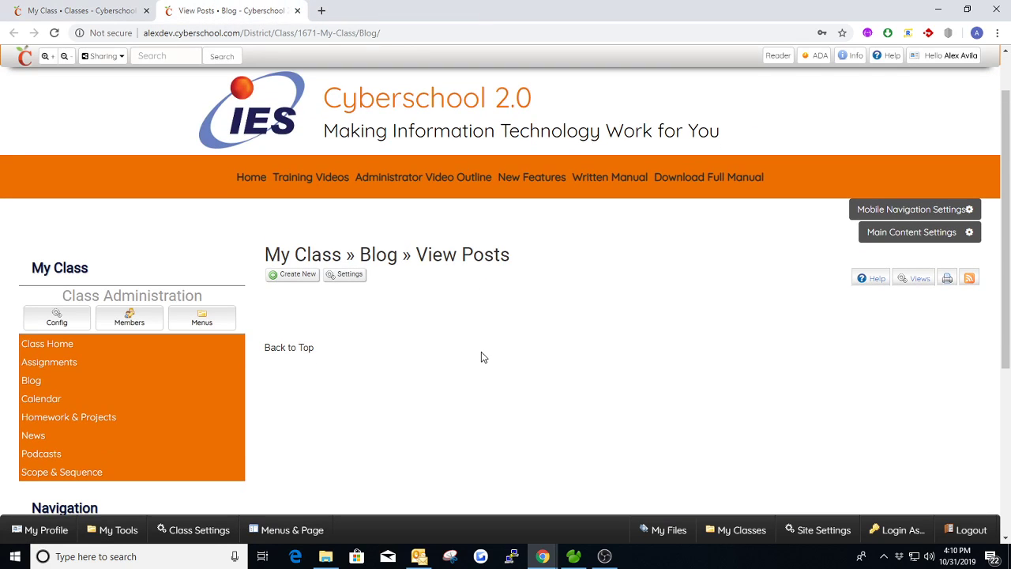
{"action": "left_click", "coordinate": [299, 274]}
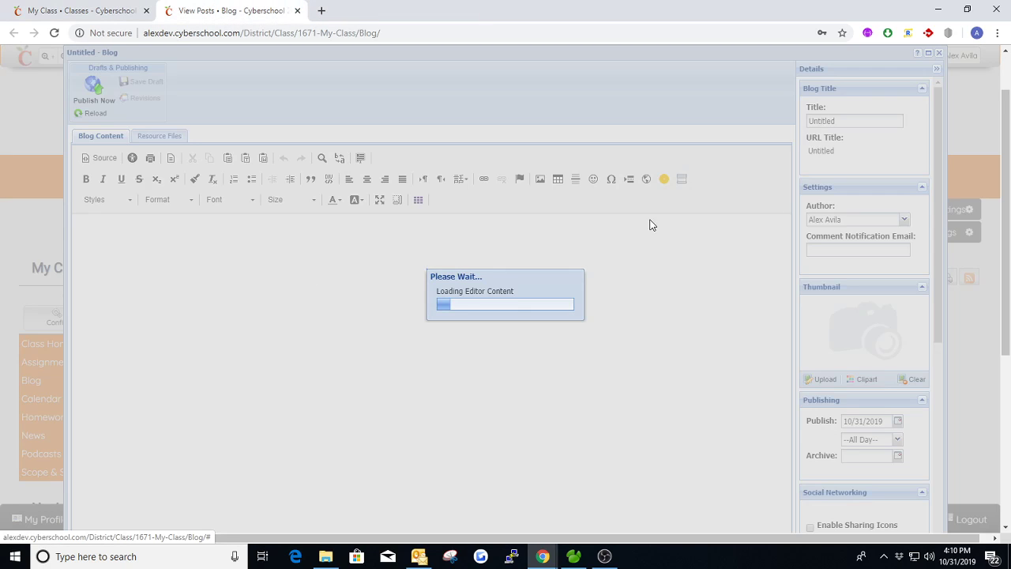
{"action": "left_click", "coordinate": [841, 123]}
{"action": "type", "text": "My"}
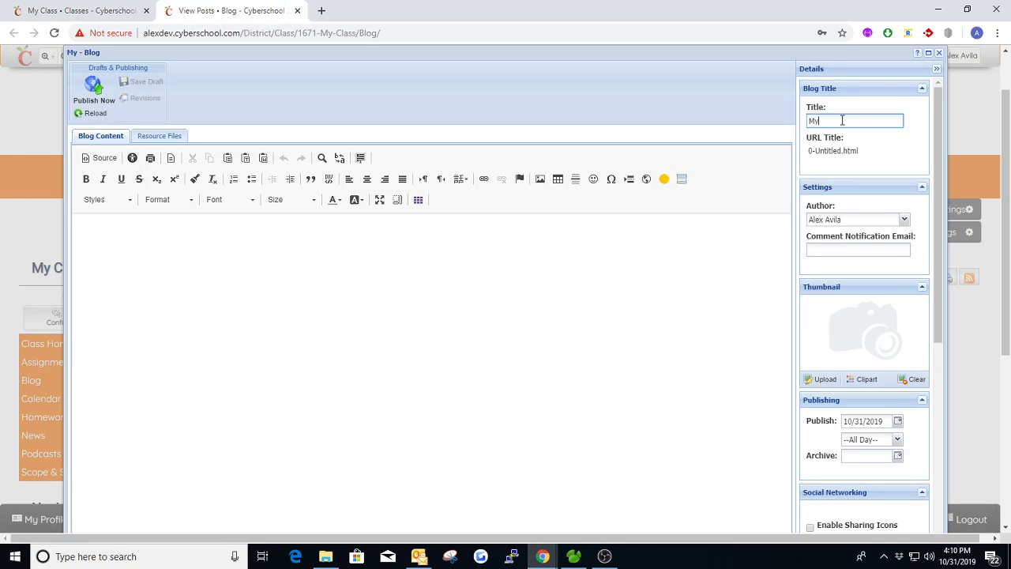
{"action": "type", "text": " First Blog"}
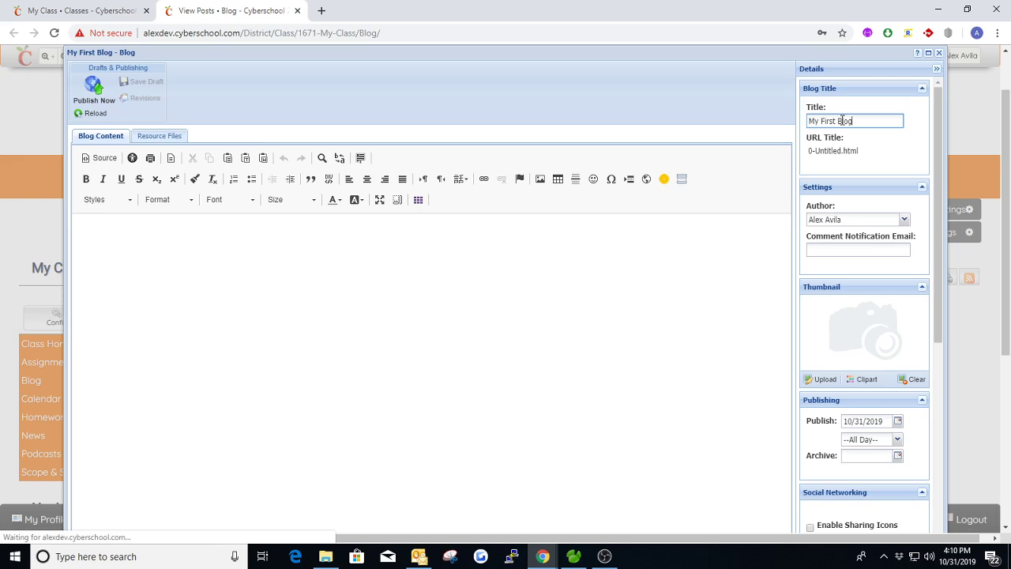
{"action": "key", "text": "Tab"}
Step: Enter "This is my first blog." as the post's content, leave the notification e-mail blank, and publish the post
{"action": "left_click", "coordinate": [844, 251]}
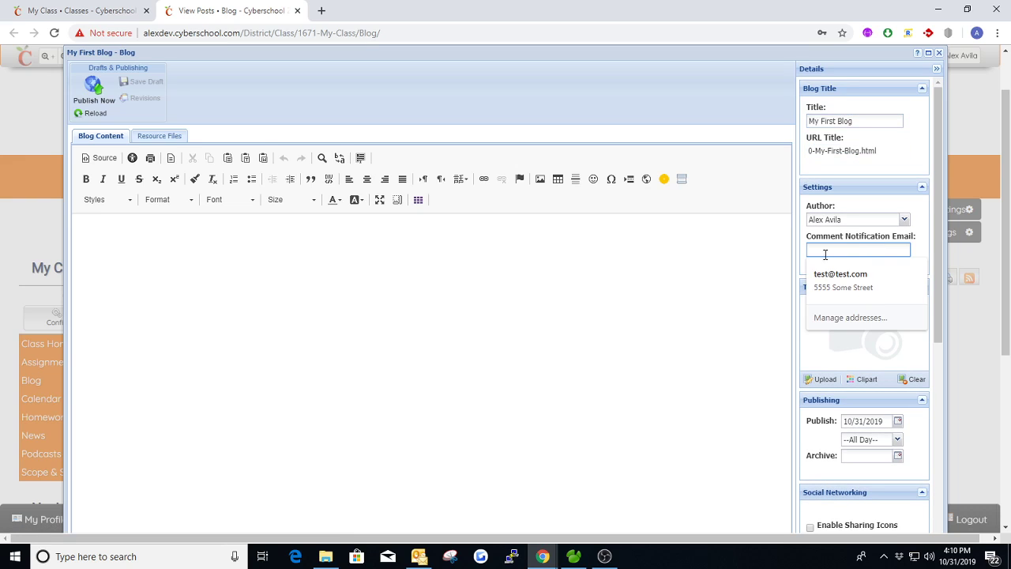
{"action": "left_click", "coordinate": [634, 243]}
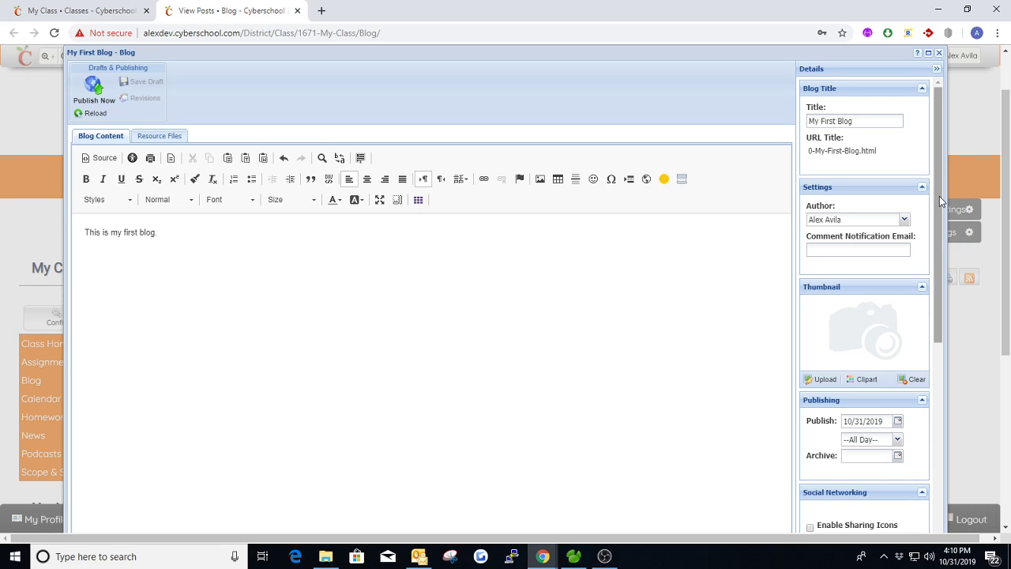
{"action": "scroll", "coordinate": [908, 213], "scroll_direction": "down", "scroll_amount": 2}
{"action": "scroll", "coordinate": [908, 260], "scroll_direction": "down", "scroll_amount": 2}
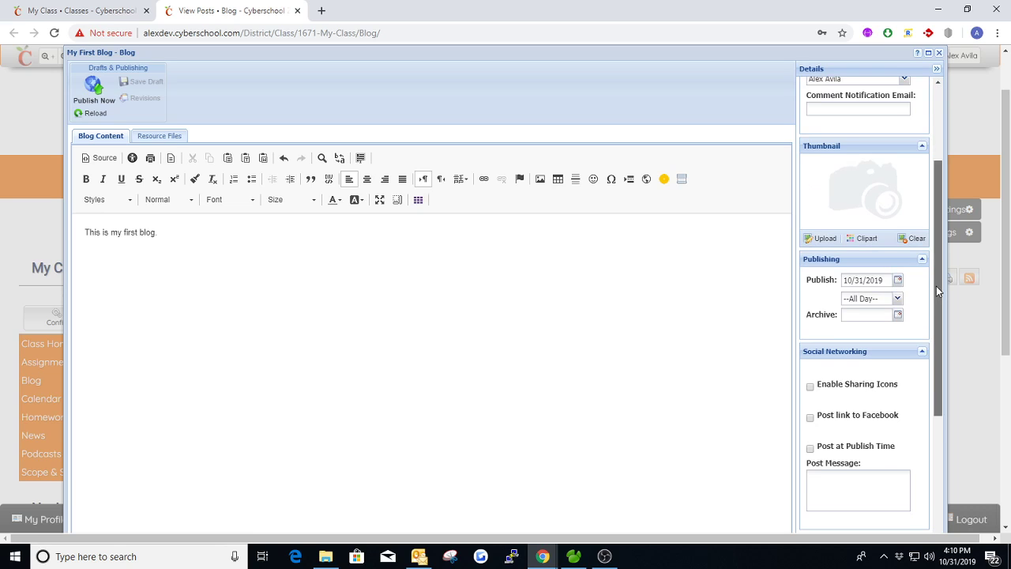
{"action": "scroll", "coordinate": [928, 312], "scroll_direction": "down", "scroll_amount": 1}
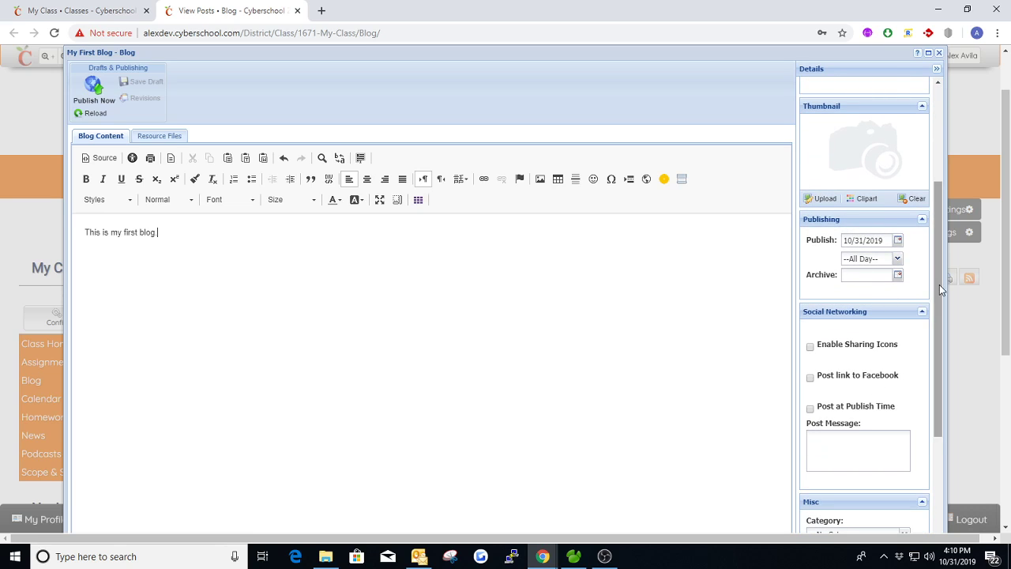
{"action": "left_click_drag", "start_coordinate": [939, 289], "coordinate": [928, 215]}
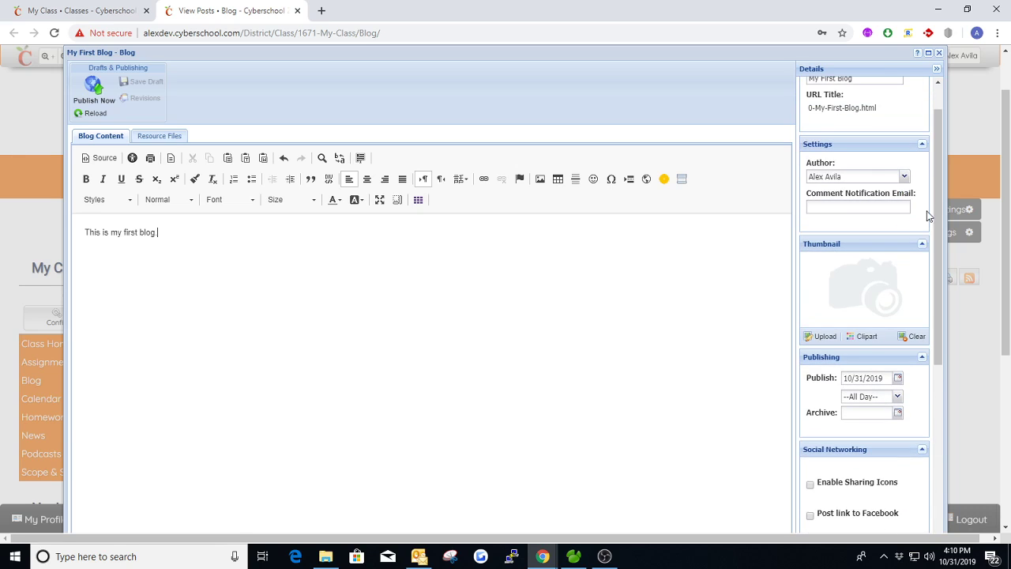
{"action": "left_click", "coordinate": [103, 97]}
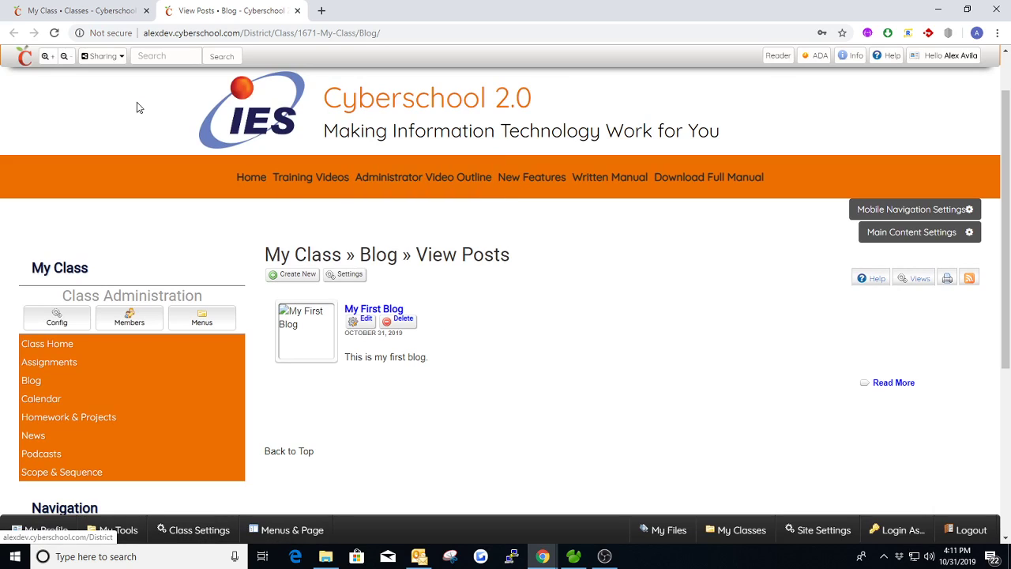
Step: Reload the My Class page and check the Blog Posts widget for My First Blog
{"action": "left_click", "coordinate": [93, 15]}
{"action": "key", "text": "F5"}
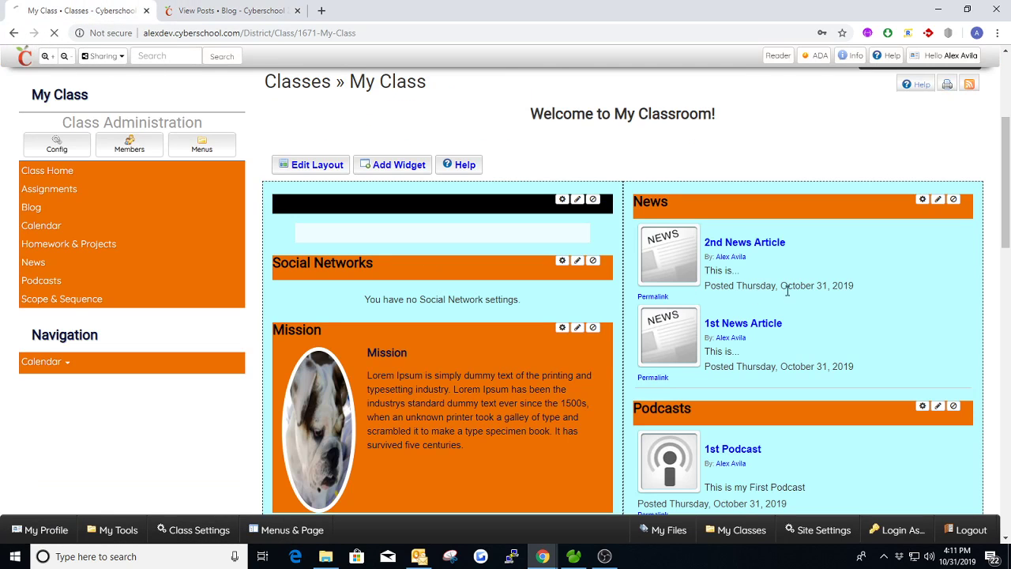
{"action": "scroll", "coordinate": [1007, 264], "scroll_direction": "down", "scroll_amount": 5}
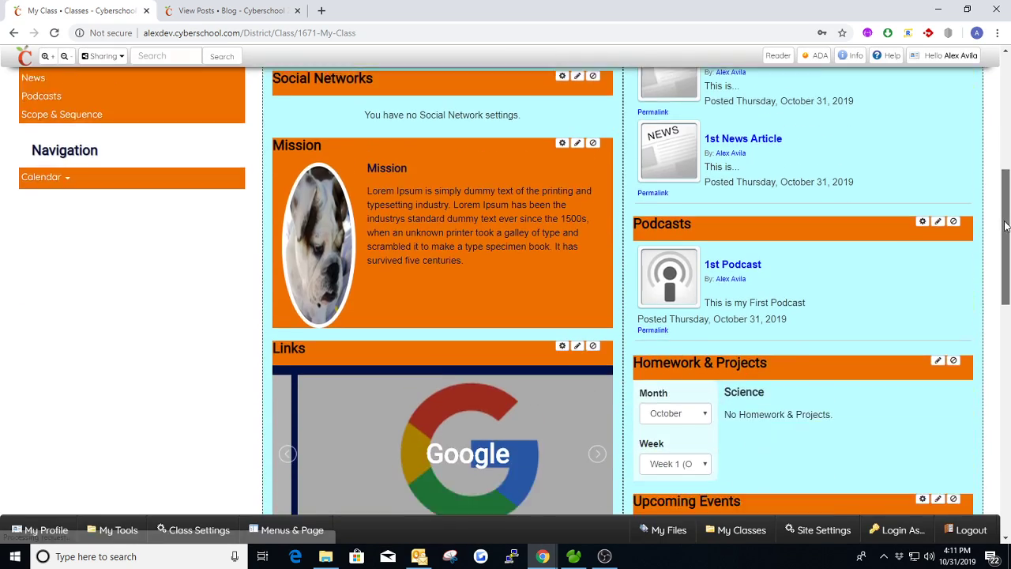
{"action": "scroll", "coordinate": [1005, 265], "scroll_direction": "down", "scroll_amount": 5}
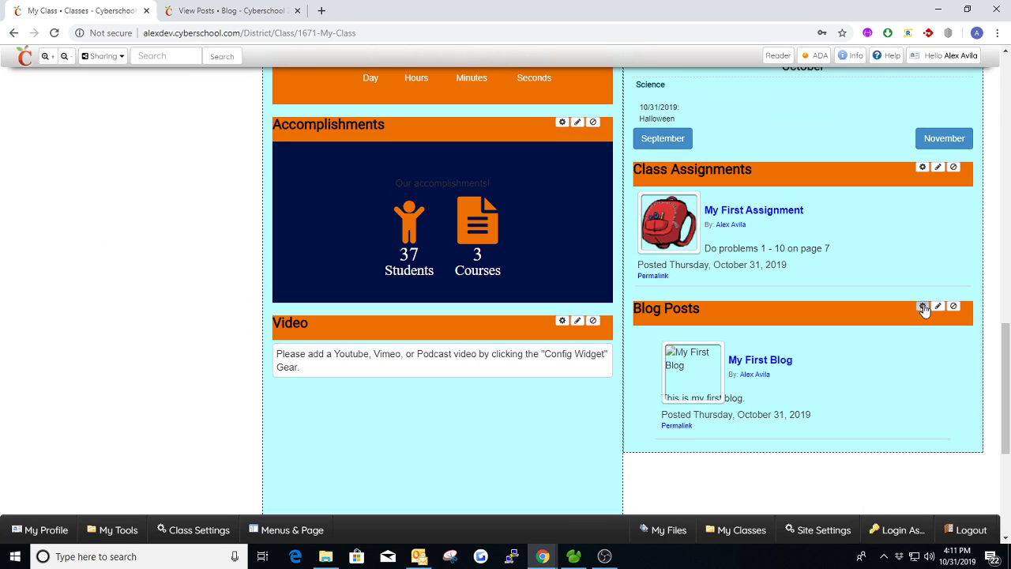
Step: Try a truncate length of 0 in the Blog Posts widget settings and close them without saving
{"action": "left_click", "coordinate": [922, 305]}
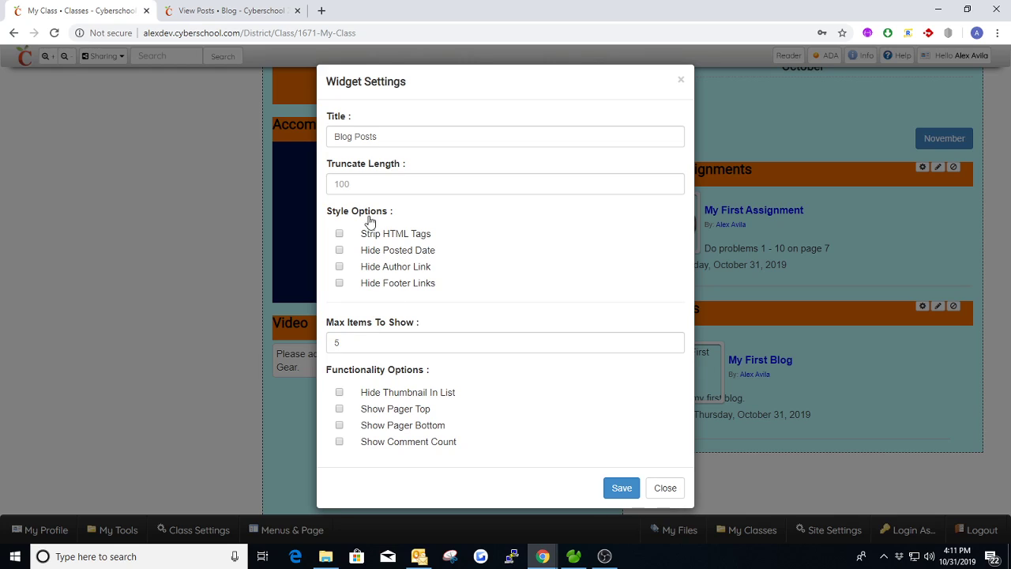
{"action": "left_click", "coordinate": [364, 180]}
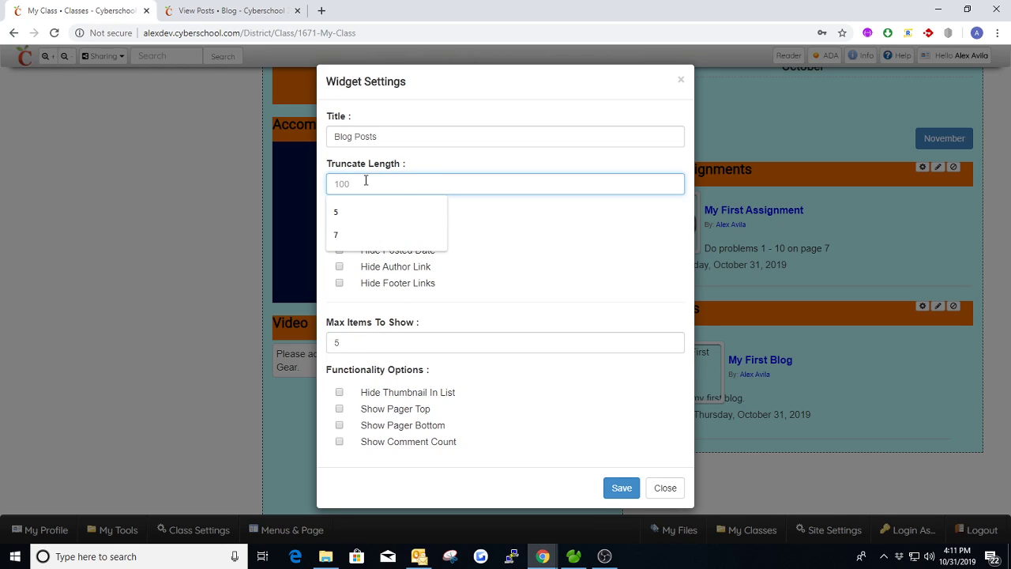
{"action": "type", "text": "0"}
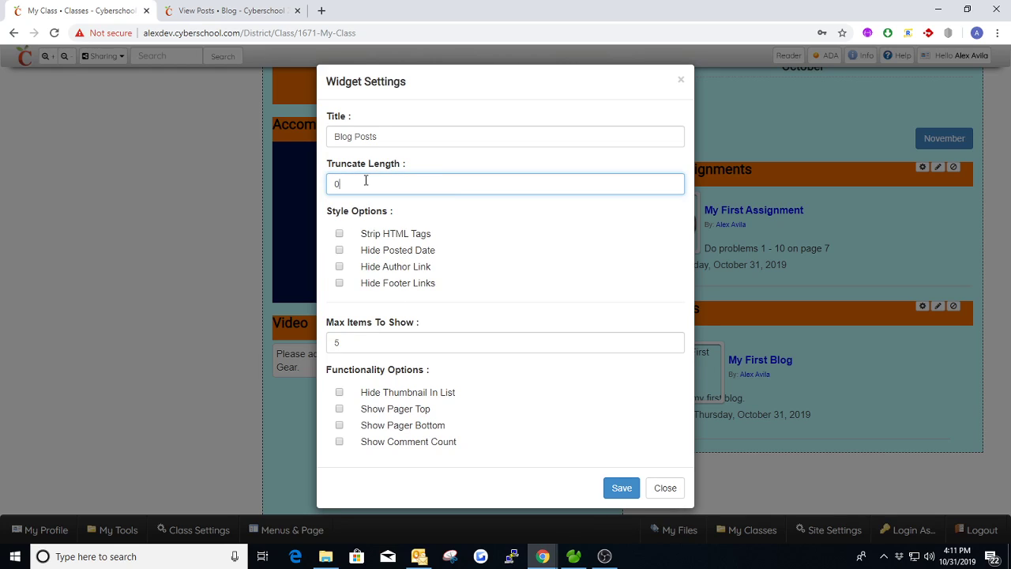
{"action": "left_click", "coordinate": [679, 81]}
Step: Look over the class home page's widgets, from Blog Posts up to the page header and back to News and Podcasts
{"action": "scroll", "coordinate": [927, 311], "scroll_direction": "up", "scroll_amount": 1}
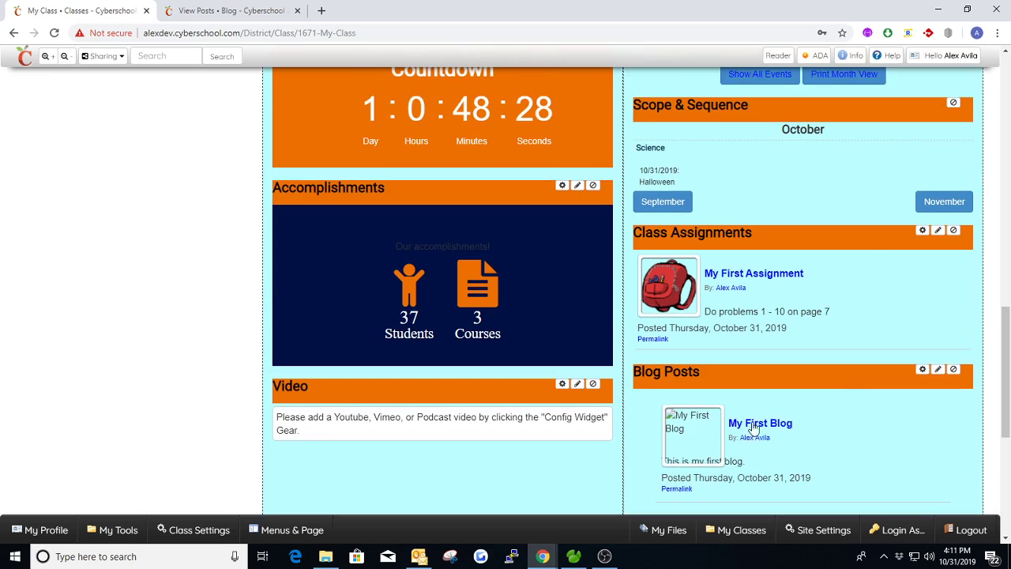
{"action": "scroll", "coordinate": [734, 355], "scroll_direction": "up", "scroll_amount": 3}
{"action": "scroll", "coordinate": [734, 356], "scroll_direction": "up", "scroll_amount": 9}
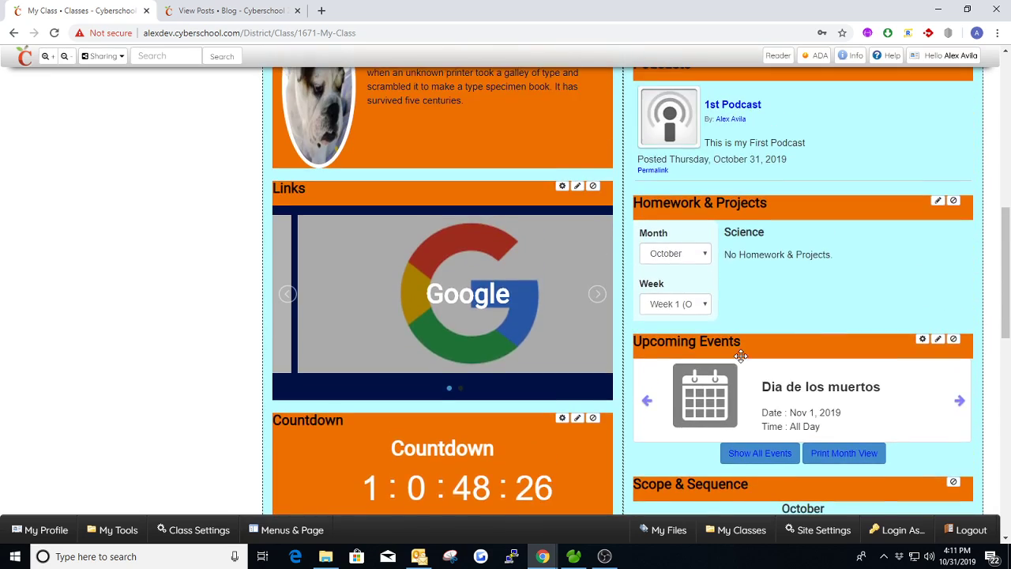
{"action": "scroll", "coordinate": [695, 355], "scroll_direction": "up", "scroll_amount": 2}
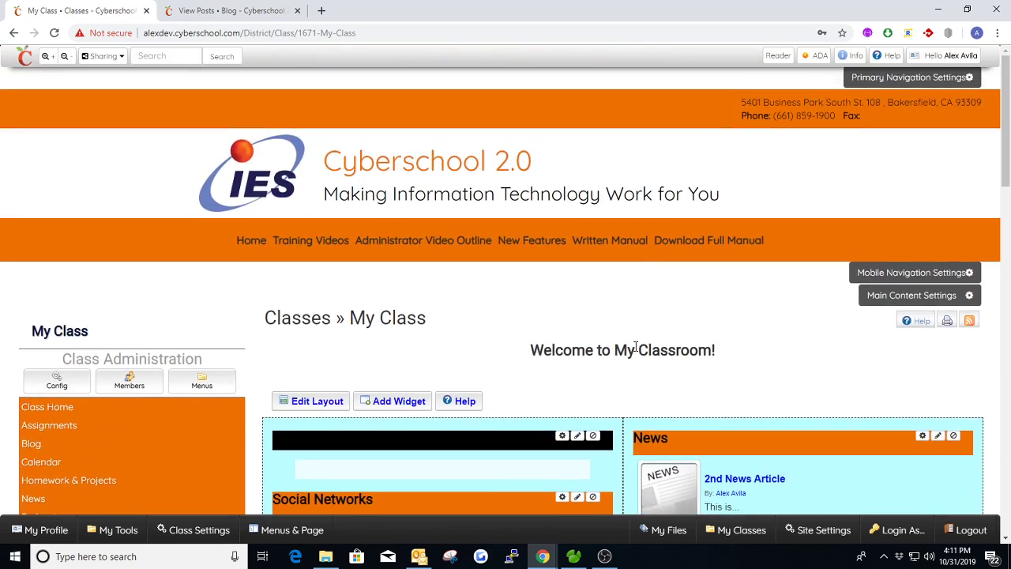
{"action": "scroll", "coordinate": [623, 334], "scroll_direction": "down", "scroll_amount": 3}
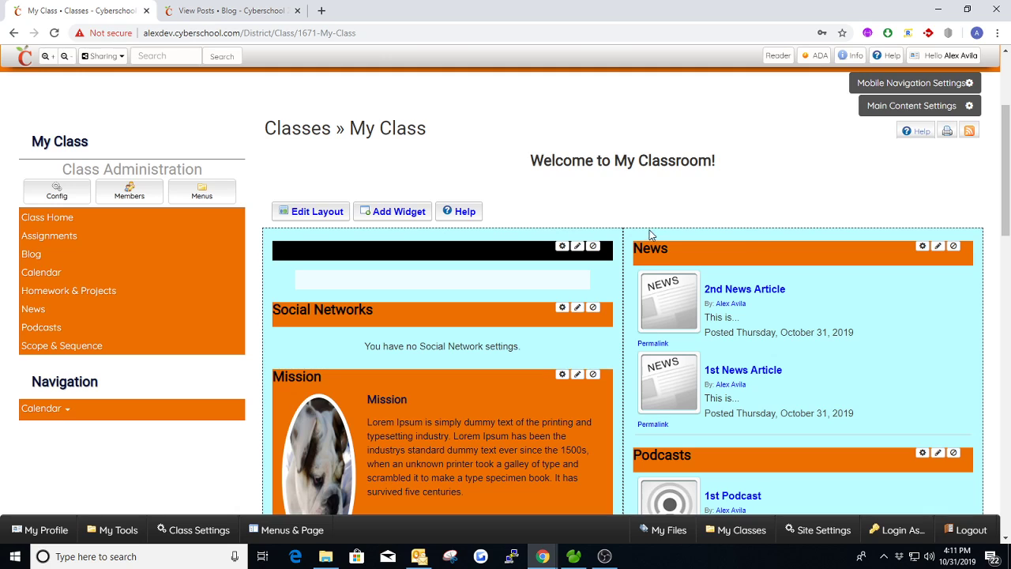
{"action": "scroll", "coordinate": [740, 248], "scroll_direction": "down", "scroll_amount": 3}
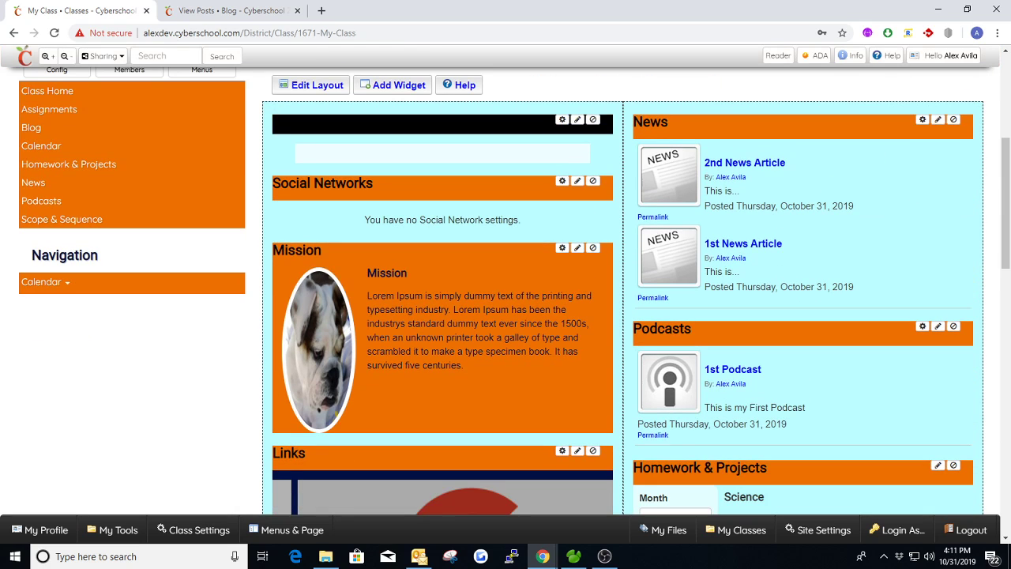
{"action": "scroll", "coordinate": [514, 221], "scroll_direction": "up", "scroll_amount": 2}
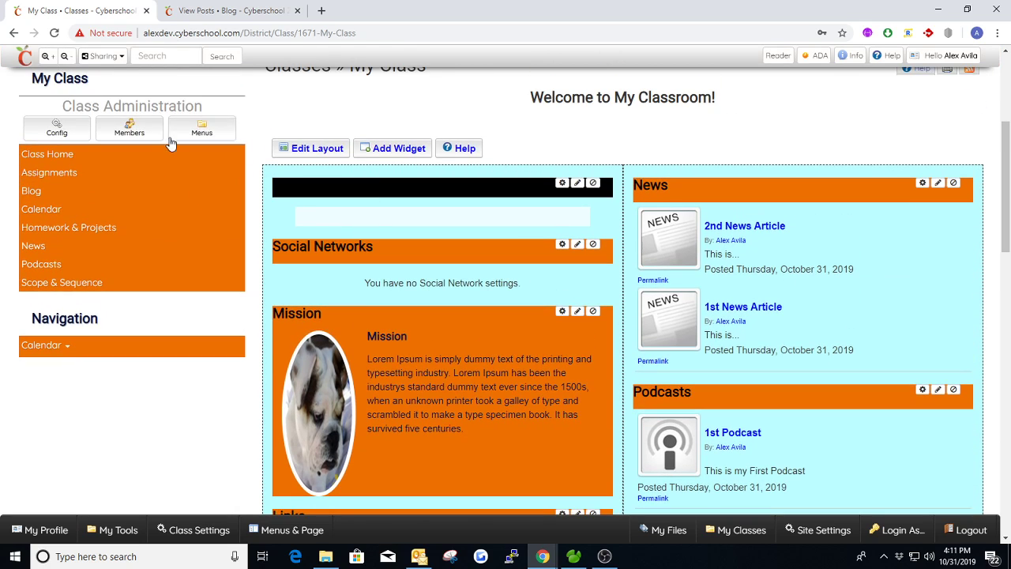
Step: Close the separate blog page and duplicate the My Class page alongside the original
{"action": "left_click", "coordinate": [207, 11]}
{"action": "left_click", "coordinate": [297, 11]}
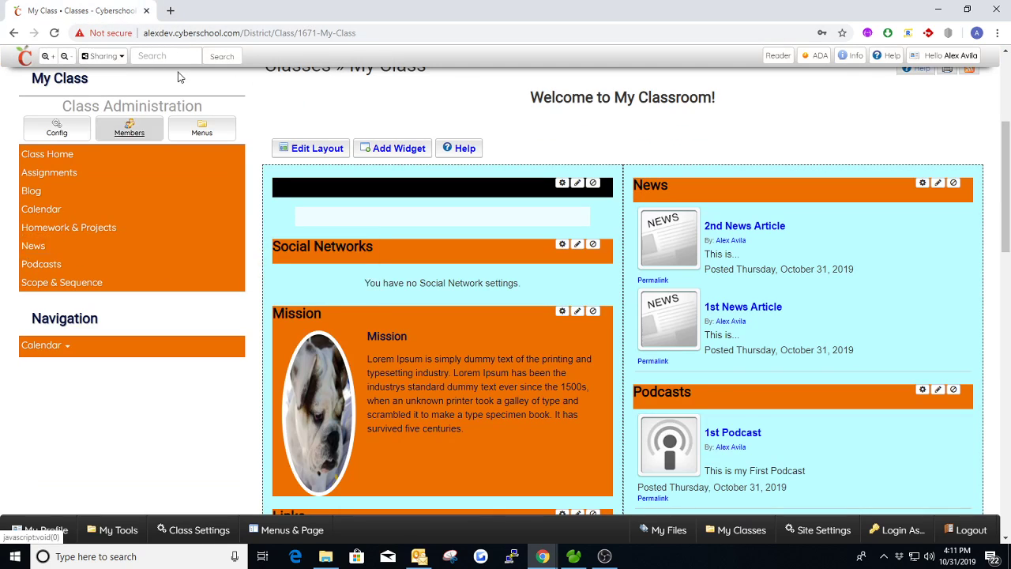
{"action": "right_click", "coordinate": [125, 10]}
{"action": "left_click", "coordinate": [147, 55]}
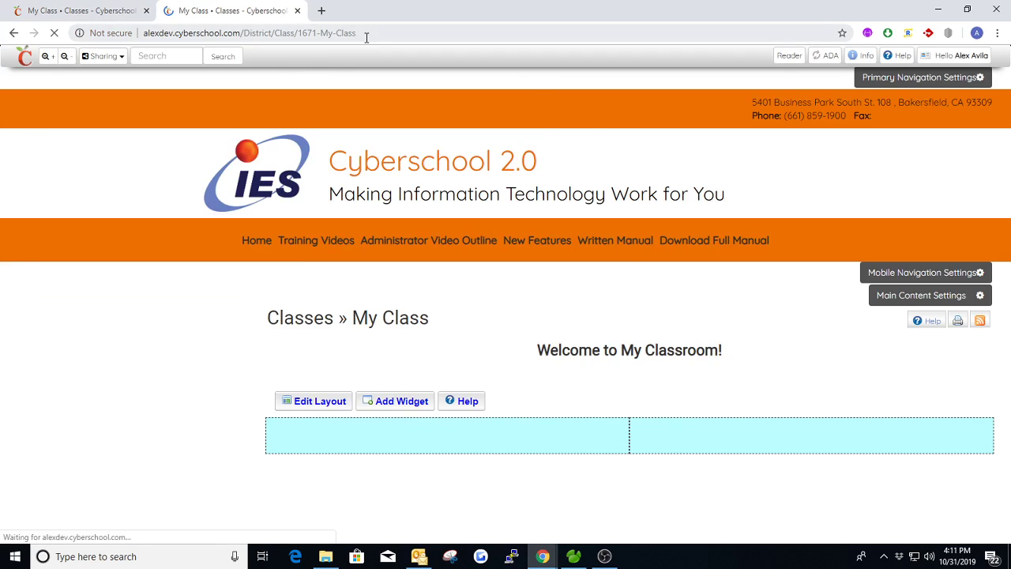
Step: Try the news, events and blog endings in the class's web address, and load the class address without them
{"action": "left_click", "coordinate": [366, 35]}
{"action": "left_click", "coordinate": [366, 35]}
{"action": "type", "text": "/news"}
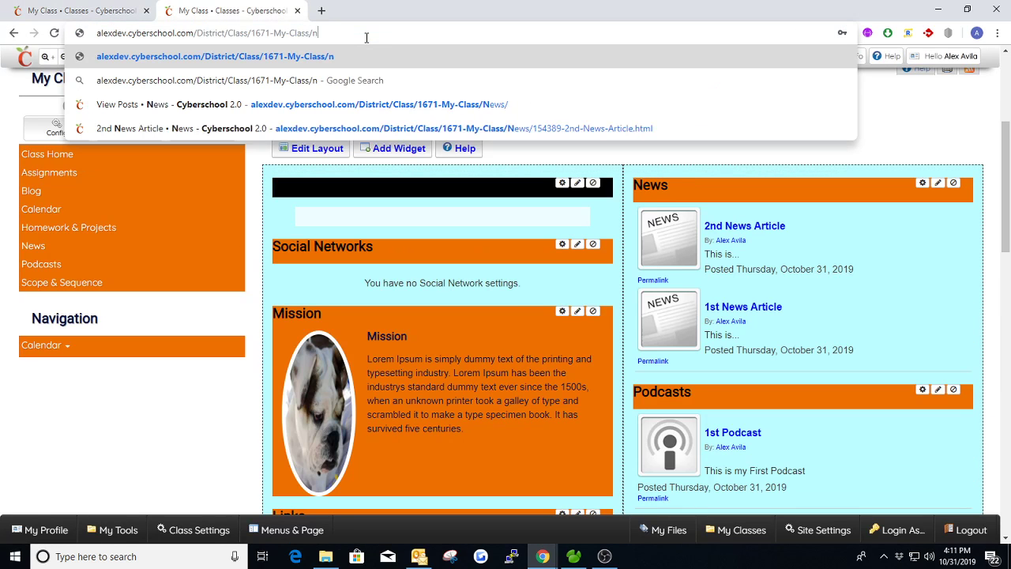
{"action": "key", "text": "BackSpace"}
{"action": "key", "text": "BackSpace"}
{"action": "key", "text": "BackSpace"}
{"action": "key", "text": "BackSpace"}
{"action": "type", "text": "even"}
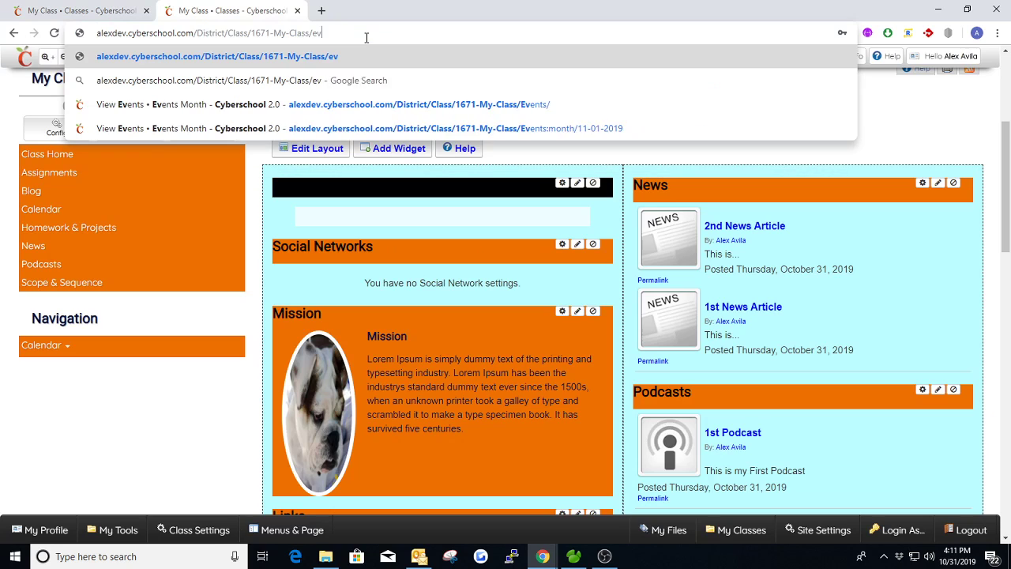
{"action": "key", "text": "BackSpace"}
{"action": "key", "text": "BackSpace"}
{"action": "key", "text": "BackSpace"}
{"action": "key", "text": "BackSpace"}
{"action": "type", "text": "bl"}
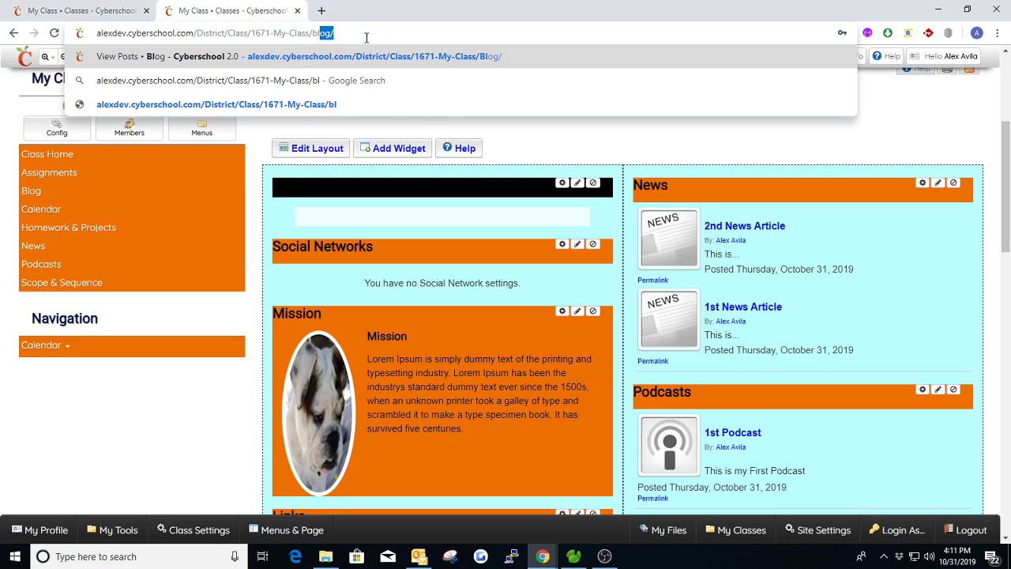
{"action": "key", "text": "BackSpace"}
{"action": "key", "text": "BackSpace"}
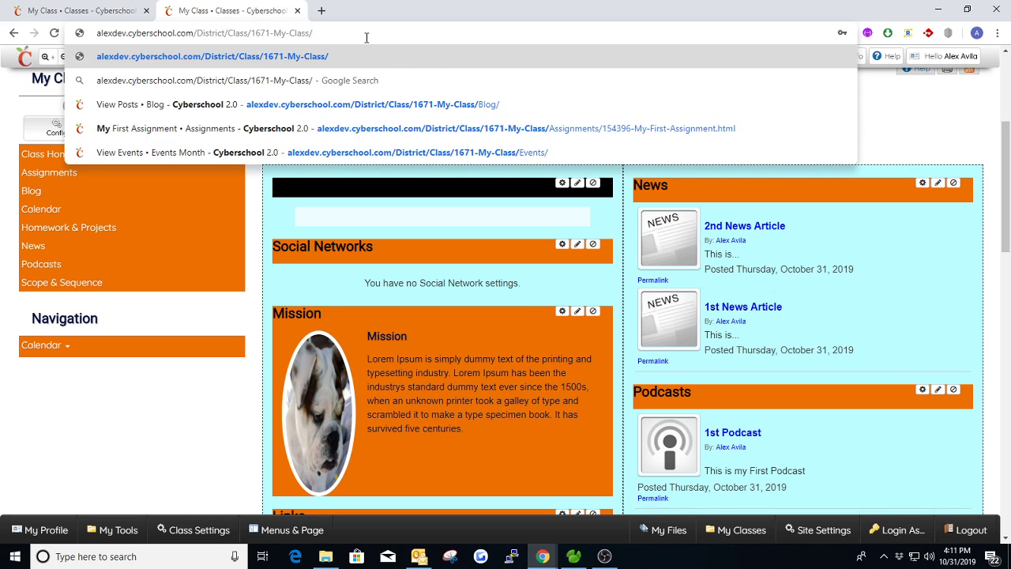
{"action": "key", "text": "Return"}
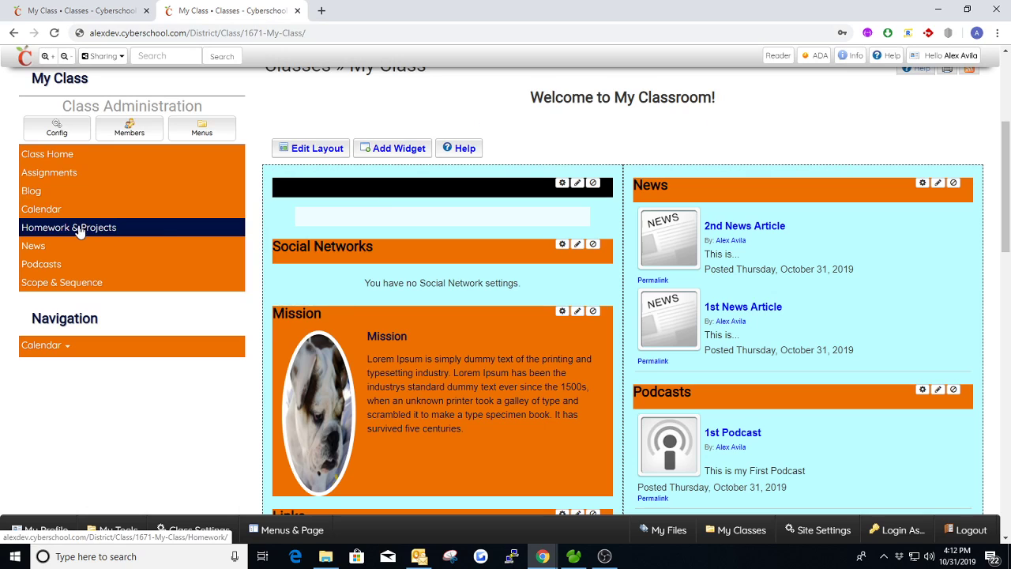
Step: View the class's Homework & Projects page and its Assignments page from the class navigation
{"action": "left_click", "coordinate": [79, 227]}
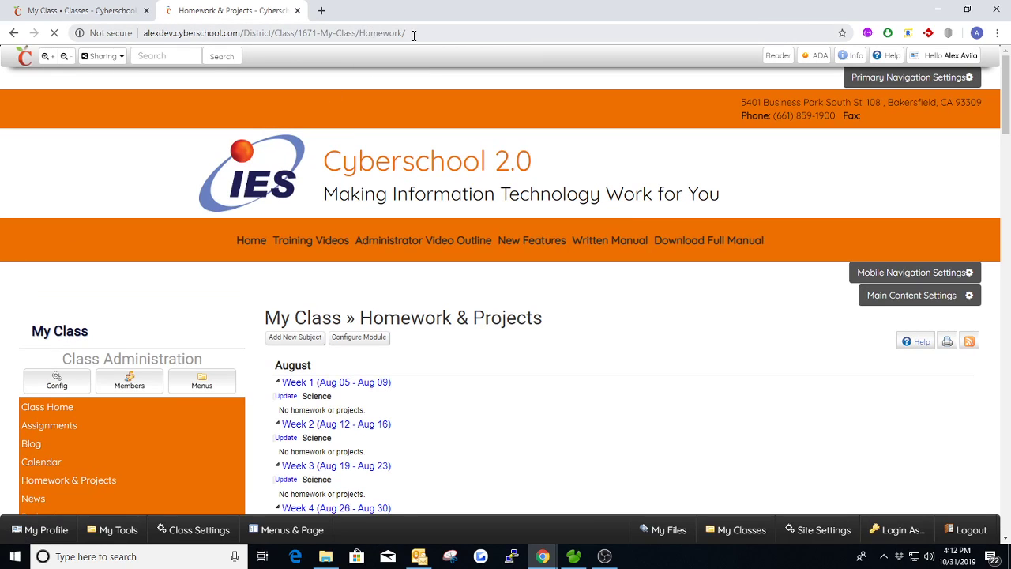
{"action": "scroll", "coordinate": [456, 293], "scroll_direction": "down", "scroll_amount": 3}
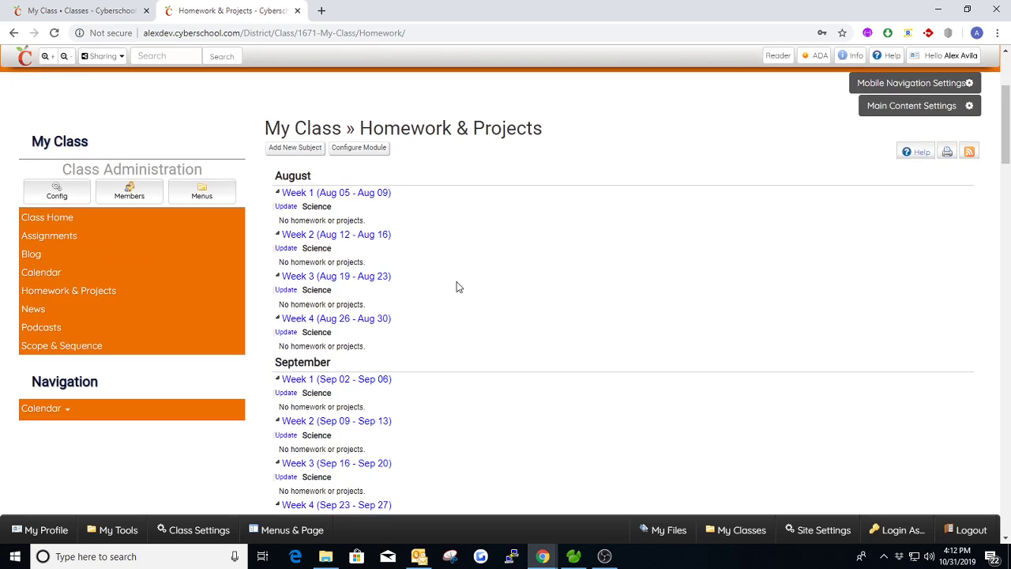
{"action": "scroll", "coordinate": [458, 287], "scroll_direction": "up", "scroll_amount": 3}
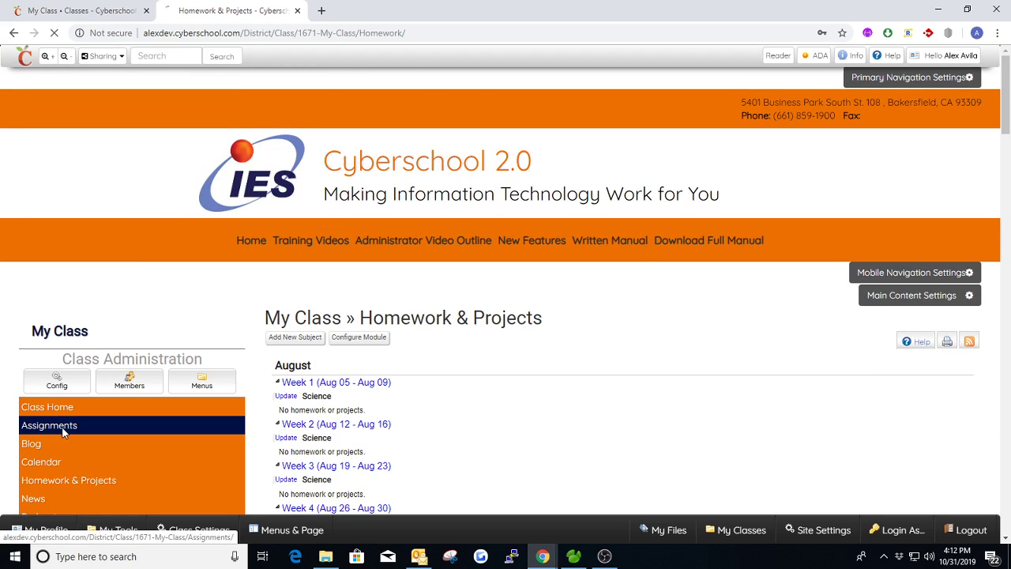
{"action": "left_click", "coordinate": [49, 425]}
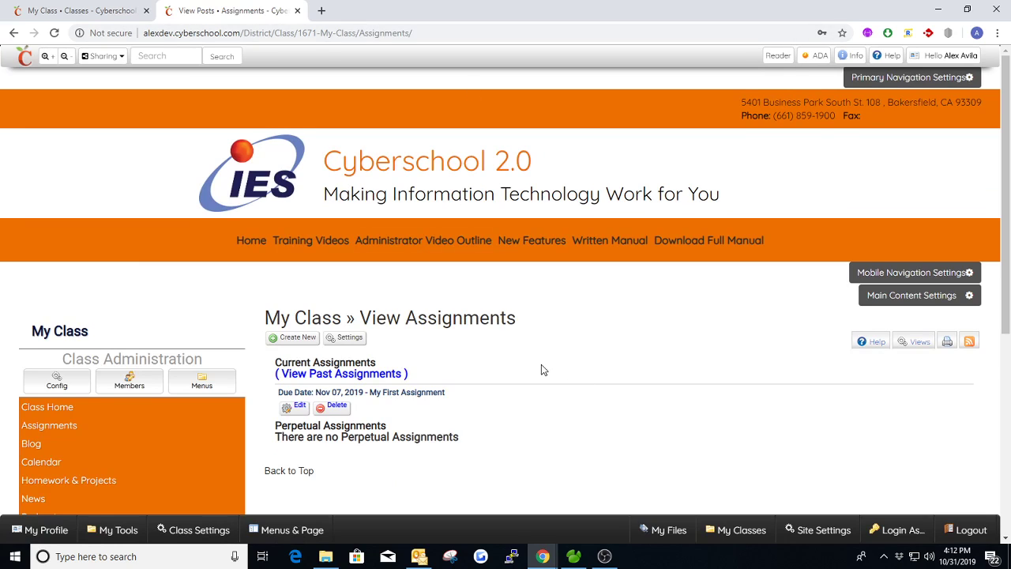
{"action": "scroll", "coordinate": [537, 356], "scroll_direction": "down", "scroll_amount": 1}
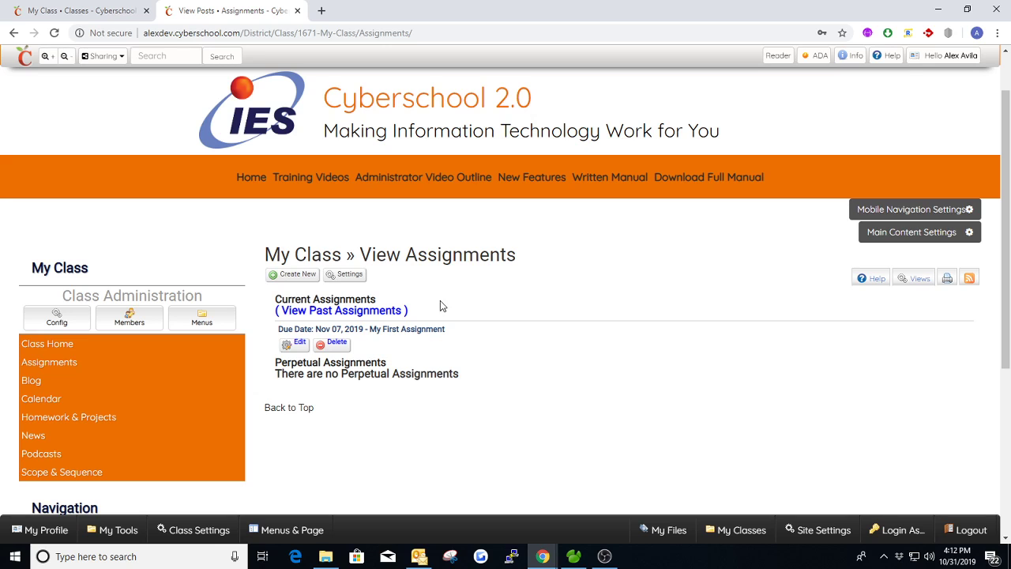
Step: Switch back to the original My Class page and review its News and Podcasts widgets and welcome heading
{"action": "left_click", "coordinate": [101, 10]}
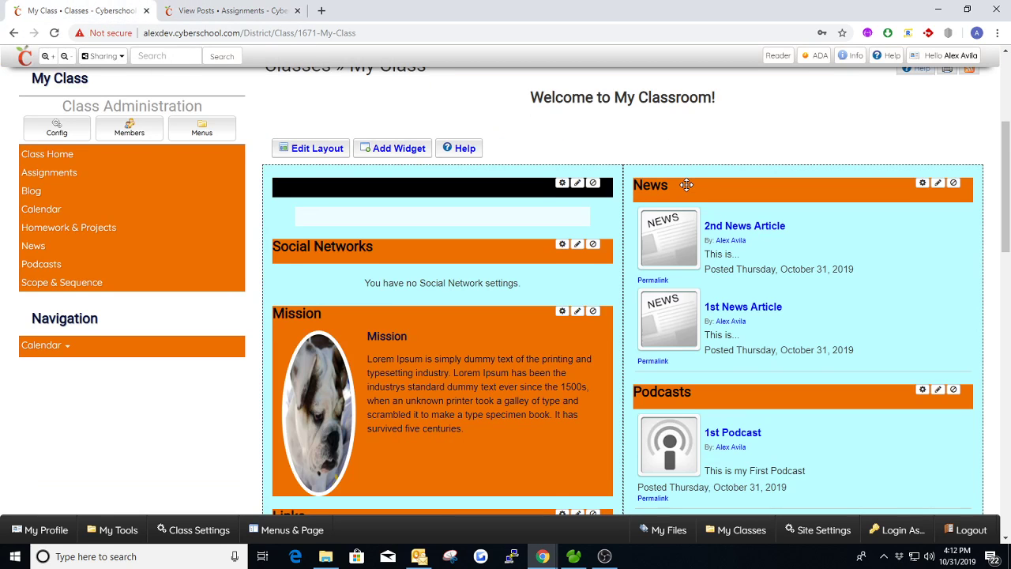
{"action": "scroll", "coordinate": [686, 185], "scroll_direction": "down", "scroll_amount": 2}
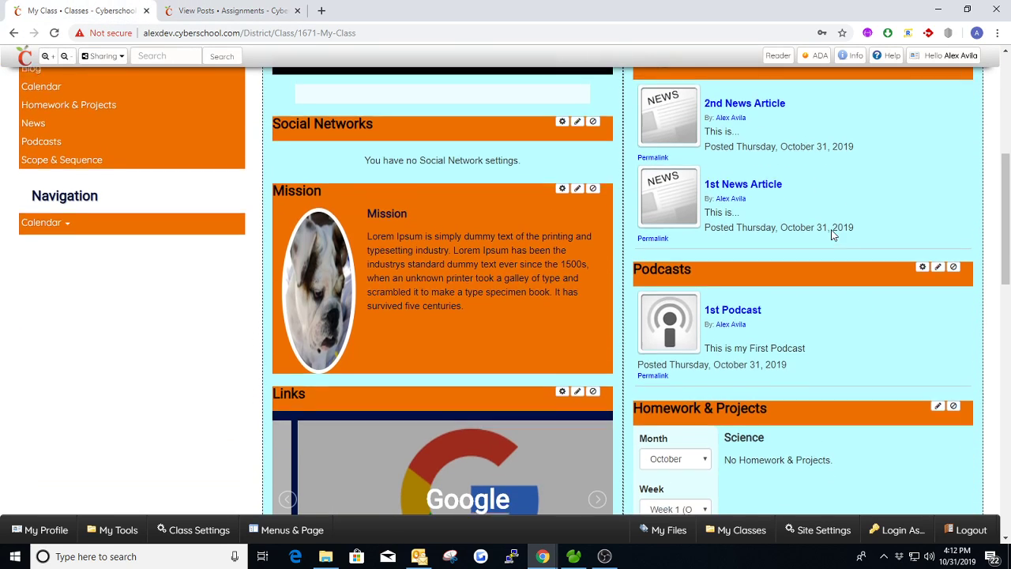
{"action": "scroll", "coordinate": [812, 244], "scroll_direction": "up", "scroll_amount": 2}
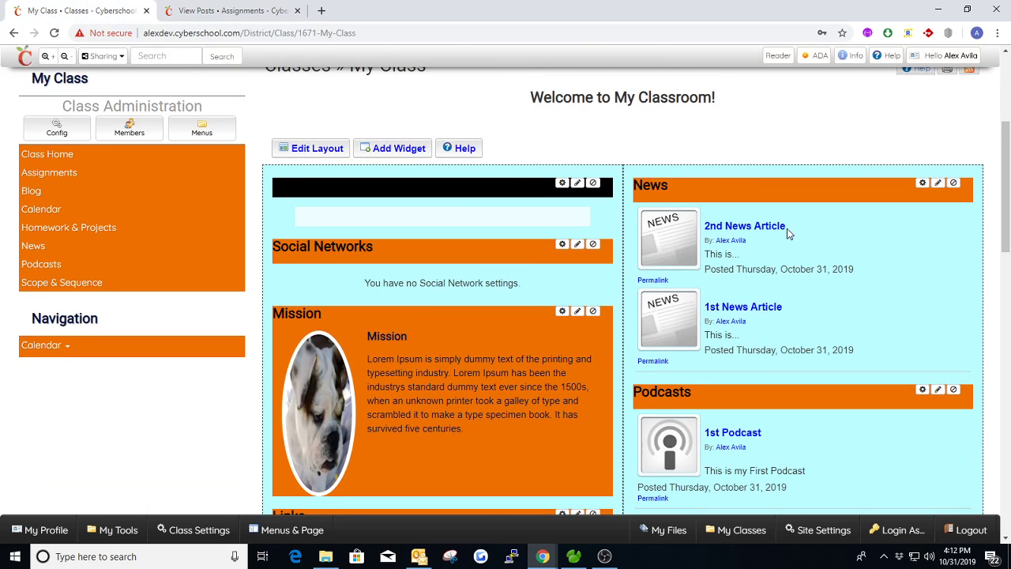
{"action": "scroll", "coordinate": [668, 194], "scroll_direction": "up", "scroll_amount": 1}
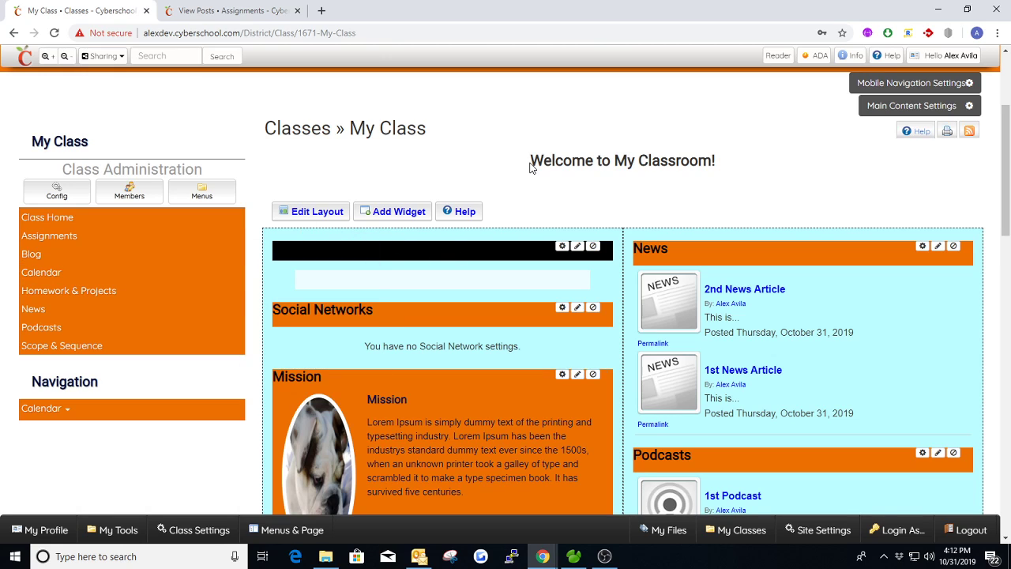
{"action": "left_click_drag", "start_coordinate": [531, 162], "coordinate": [738, 167]}
{"action": "left_click", "coordinate": [744, 171]}
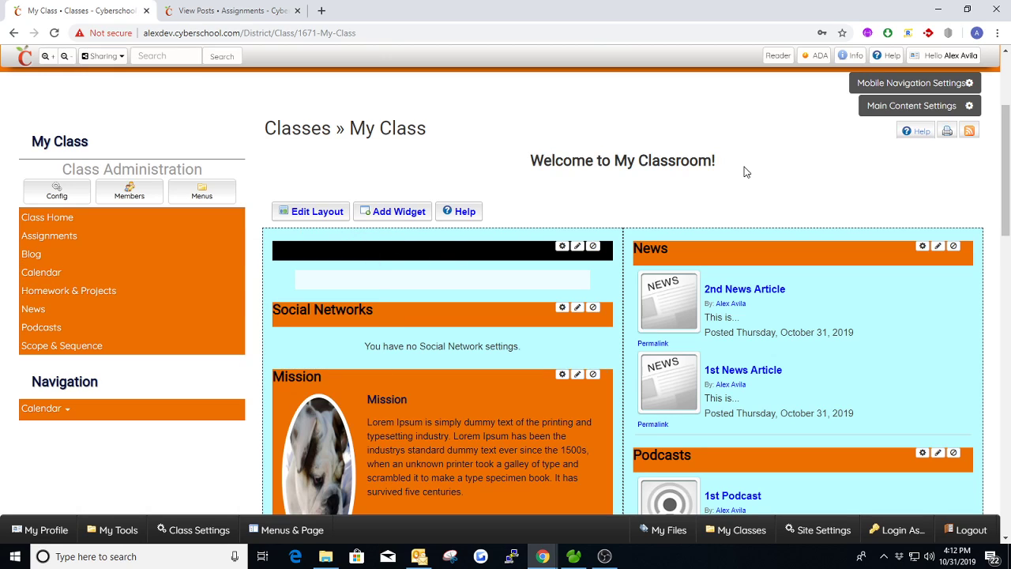